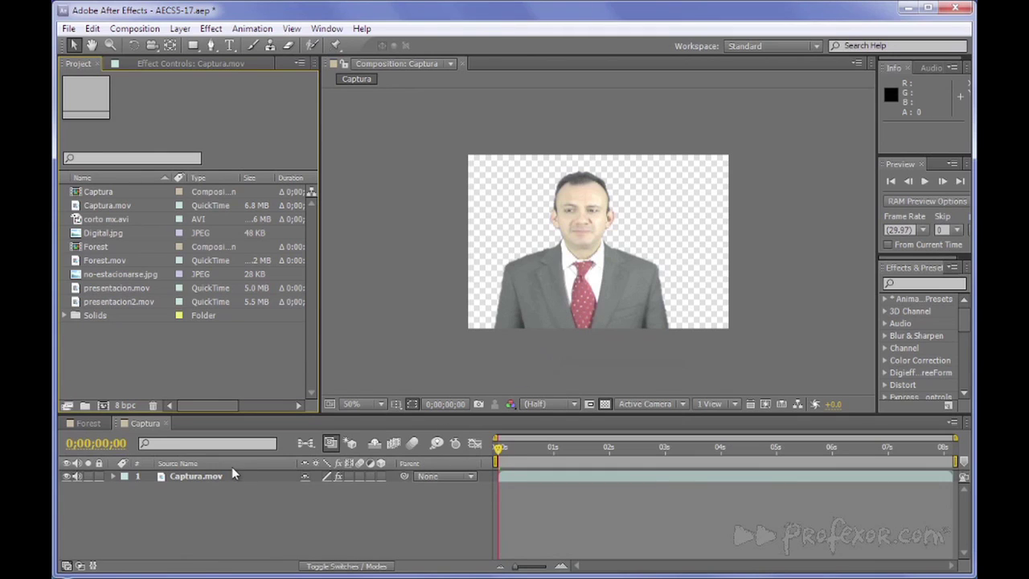
Step: Compare the Captura.mov layer with its effect switched off and on, and examine the Keylight settings
left_click(198, 478)
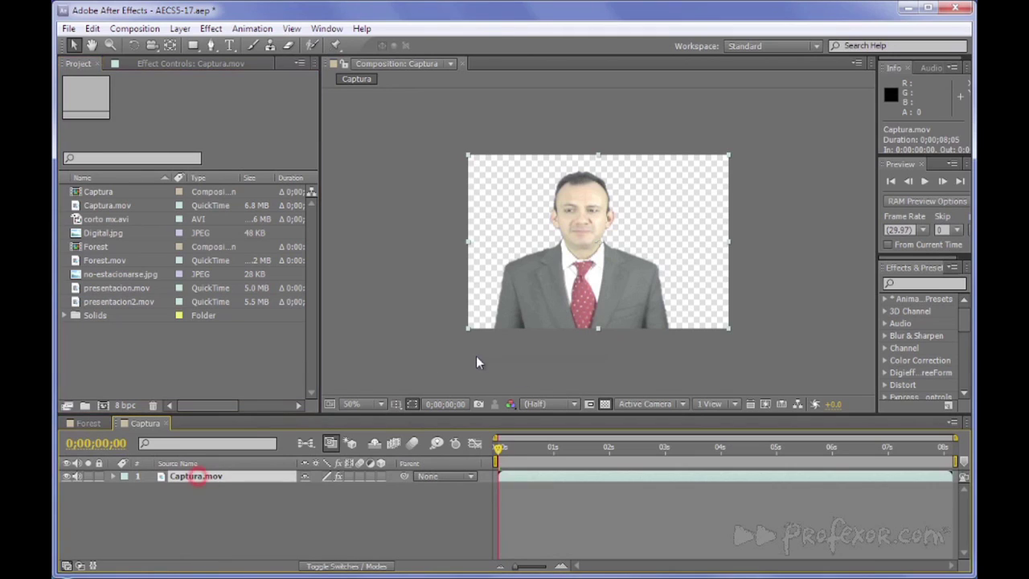
left_click(337, 475)
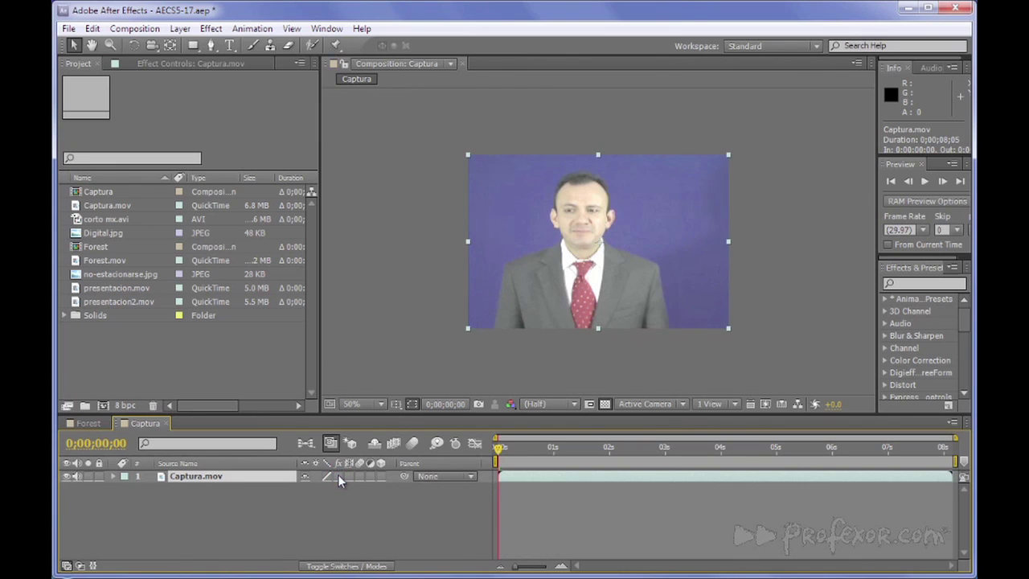
left_click(337, 476)
left_click(338, 475)
left_click(338, 476)
left_click(338, 477)
left_click(219, 63)
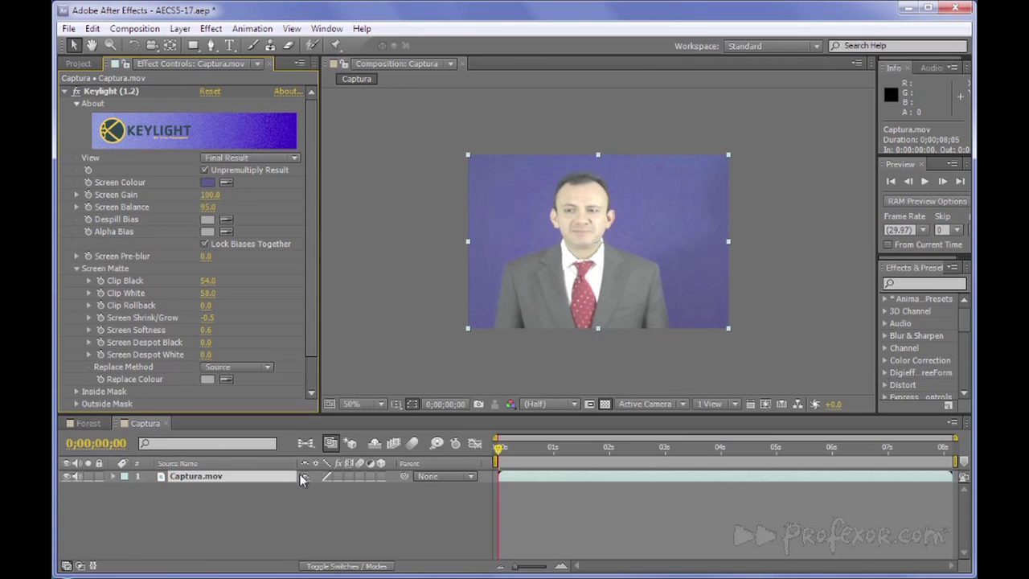
left_click(338, 475)
Step: Scrub through the keyed Captura.mov footage and leave the current time at 0;00;02;14
mouse_move(499, 446)
left_mouse_down()
mouse_move(906, 447)
mouse_move(482, 444)
left_mouse_up()
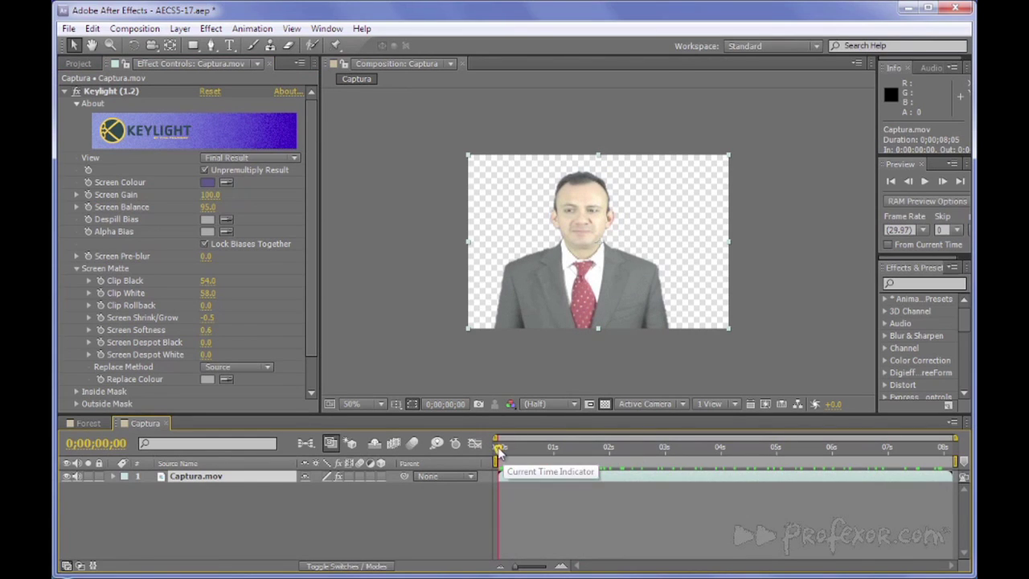
left_click_drag(498, 445, 523, 445)
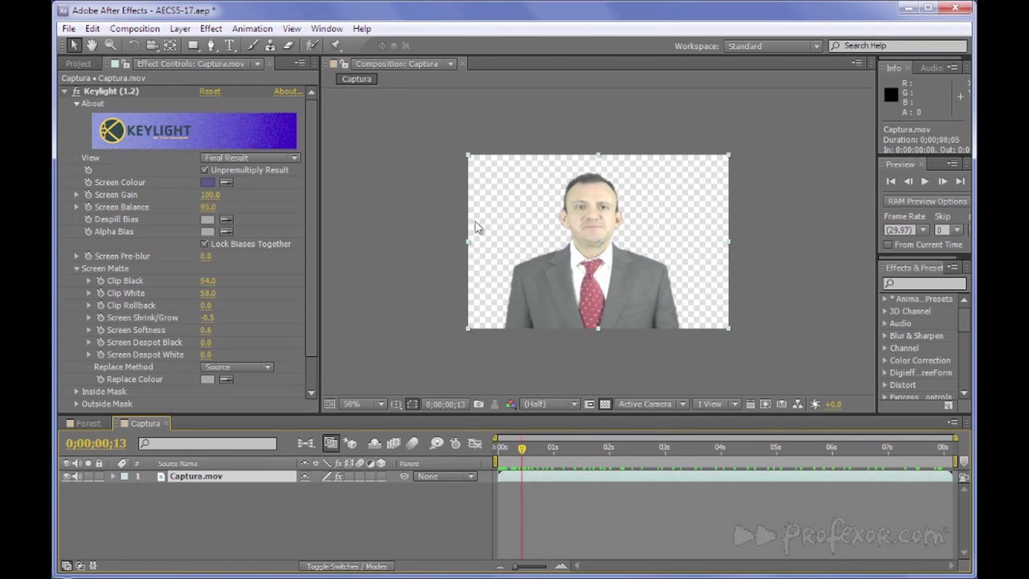
left_click_drag(522, 450, 635, 450)
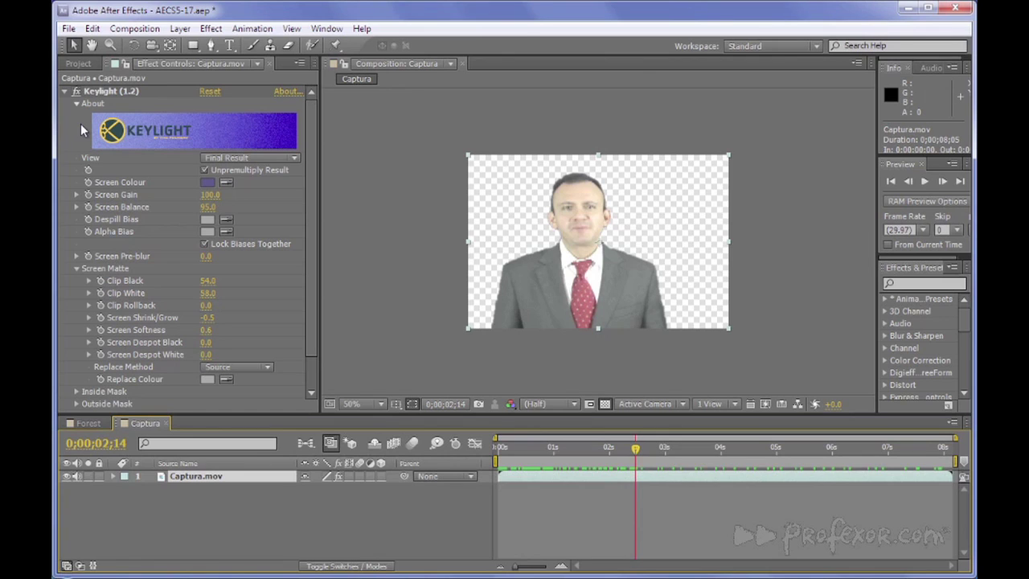
Step: Remove the Keylight effect from the Captura.mov layer
left_click(90, 66)
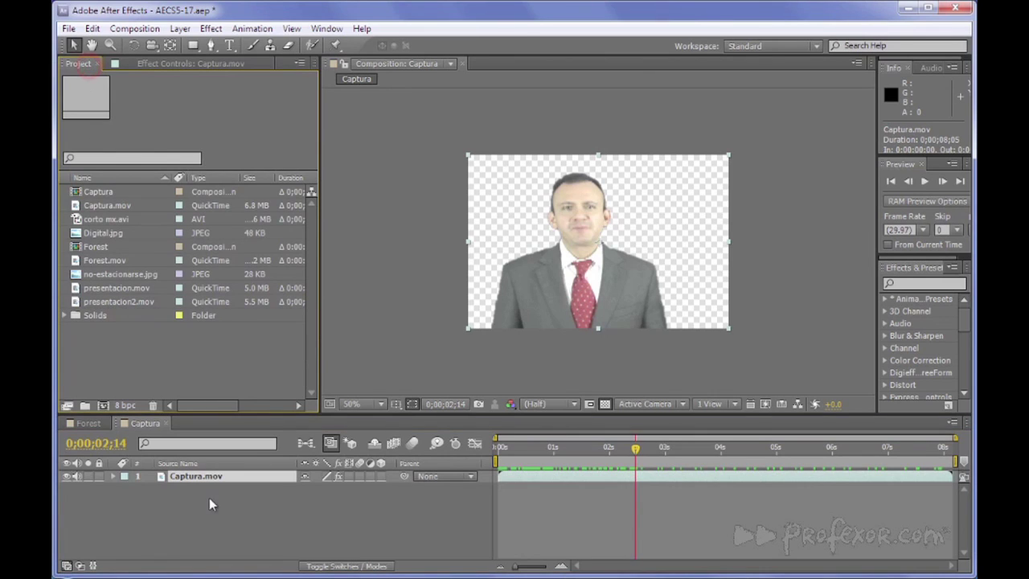
left_click(220, 475)
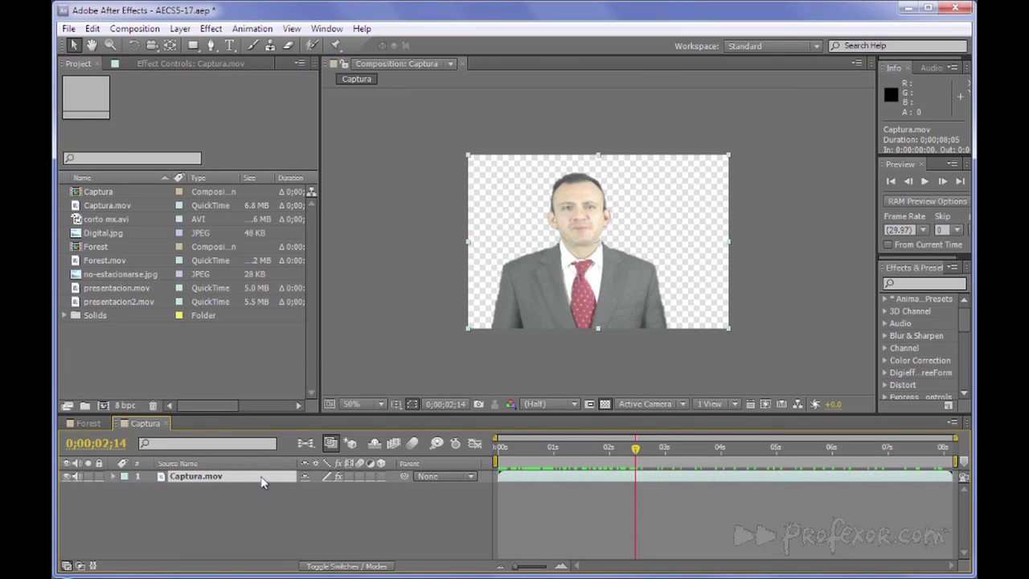
left_click(243, 477)
left_click(175, 65)
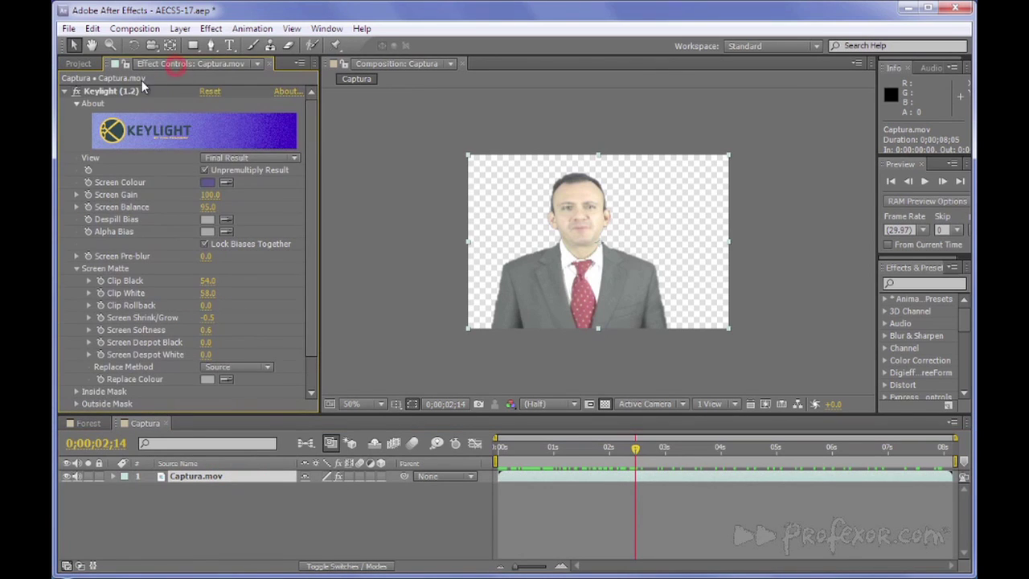
left_click(113, 91)
key("Delete")
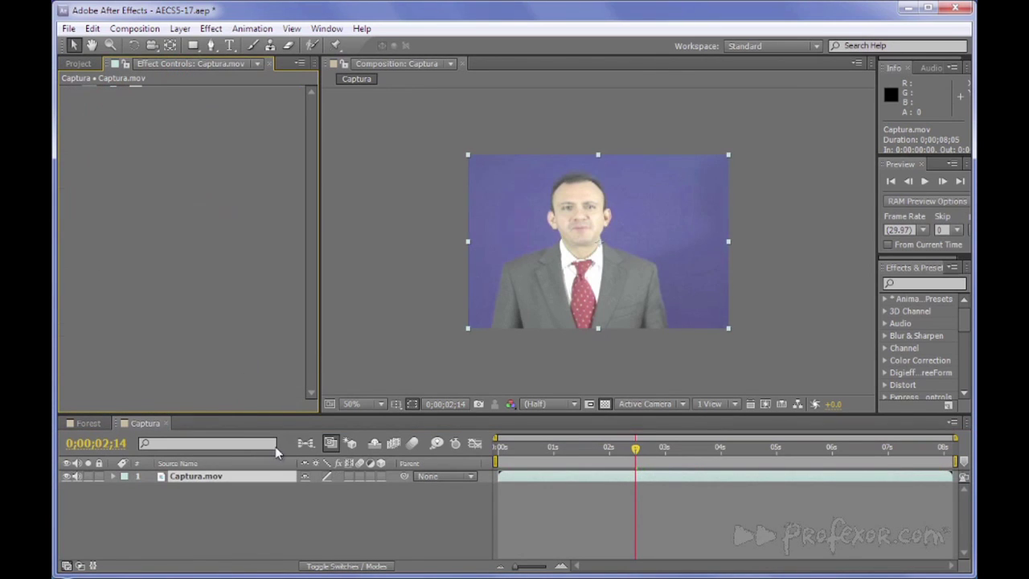
Step: Open Captura.mov in its own layer view and set the Captura composition's preview resolution to Full
left_click(193, 477)
left_click(78, 64)
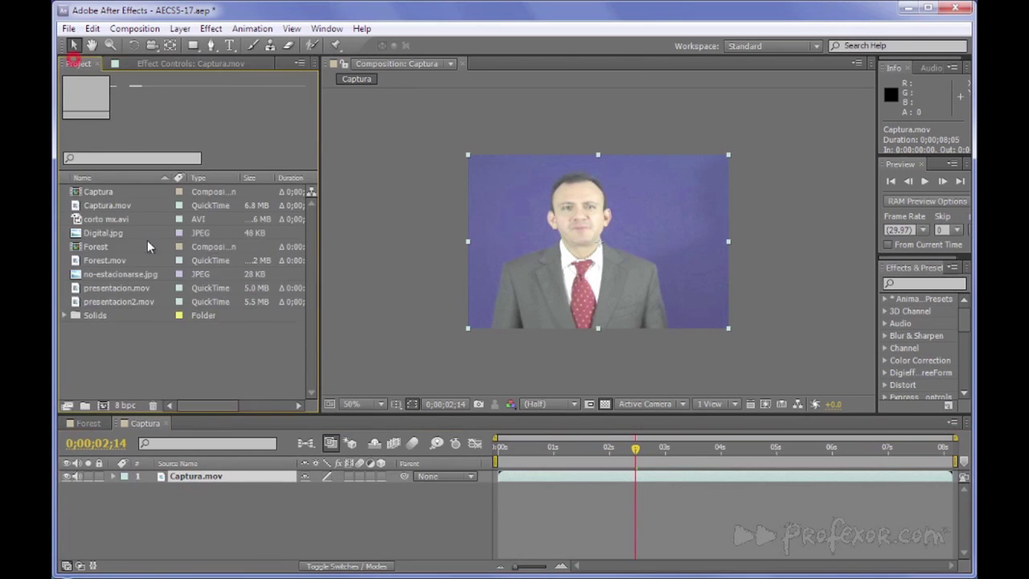
double_click(200, 477)
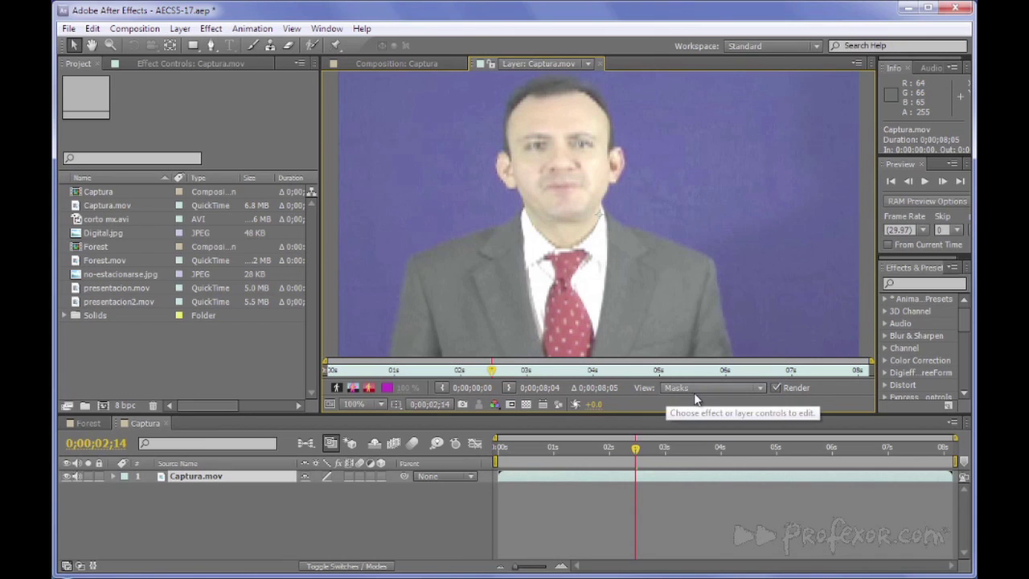
left_click(415, 63)
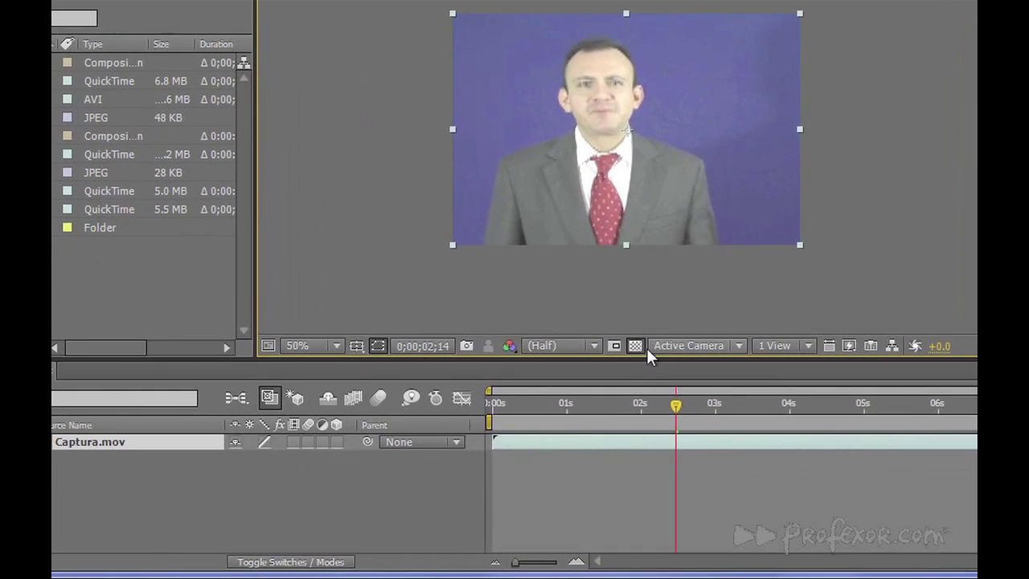
left_click(591, 346)
left_click(588, 397)
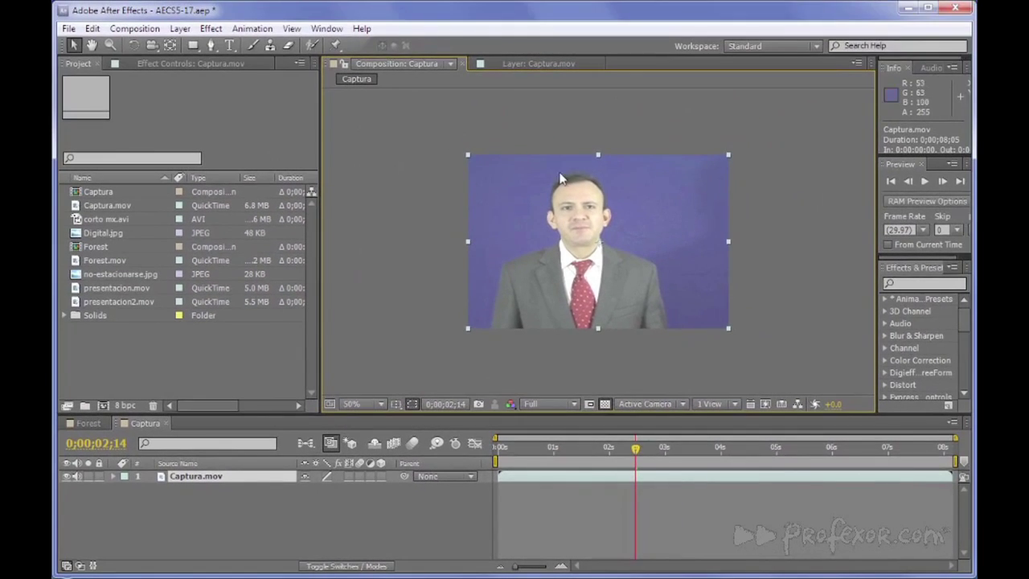
Step: In the Captura.mov layer view at 50% zoom, paint a first Roto Brush foreground stroke across the man
left_click(542, 64)
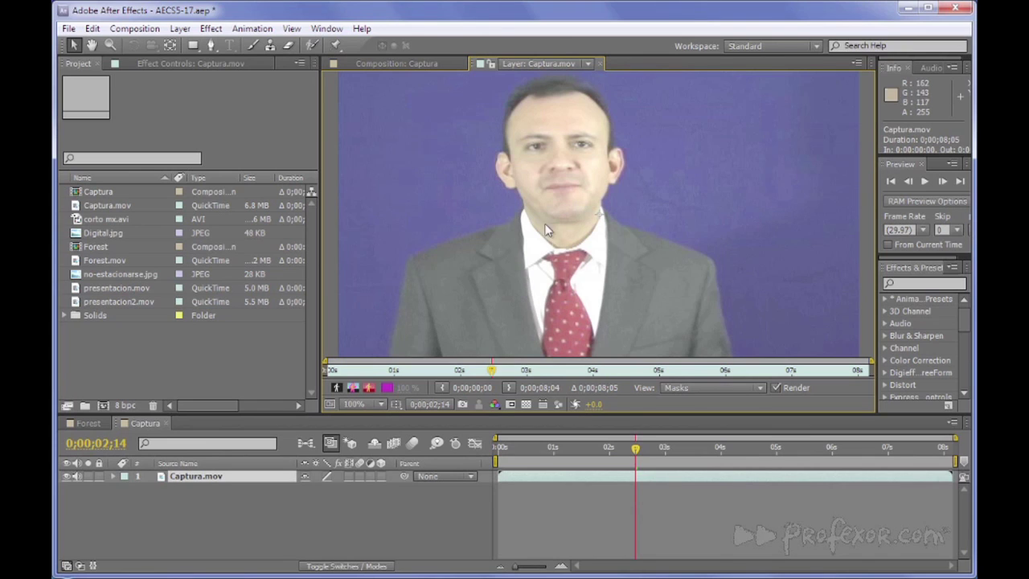
key("comma")
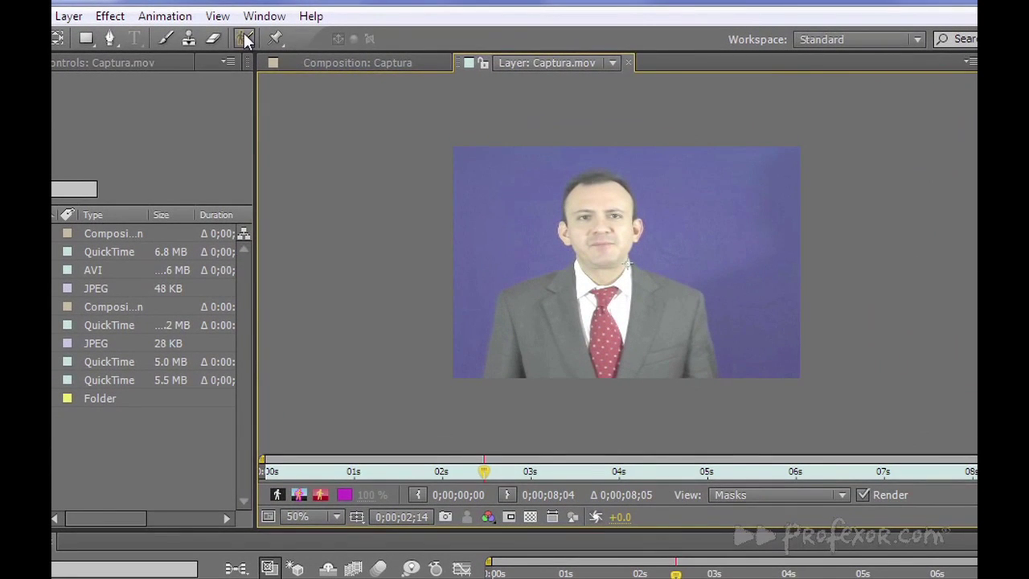
left_click(245, 40)
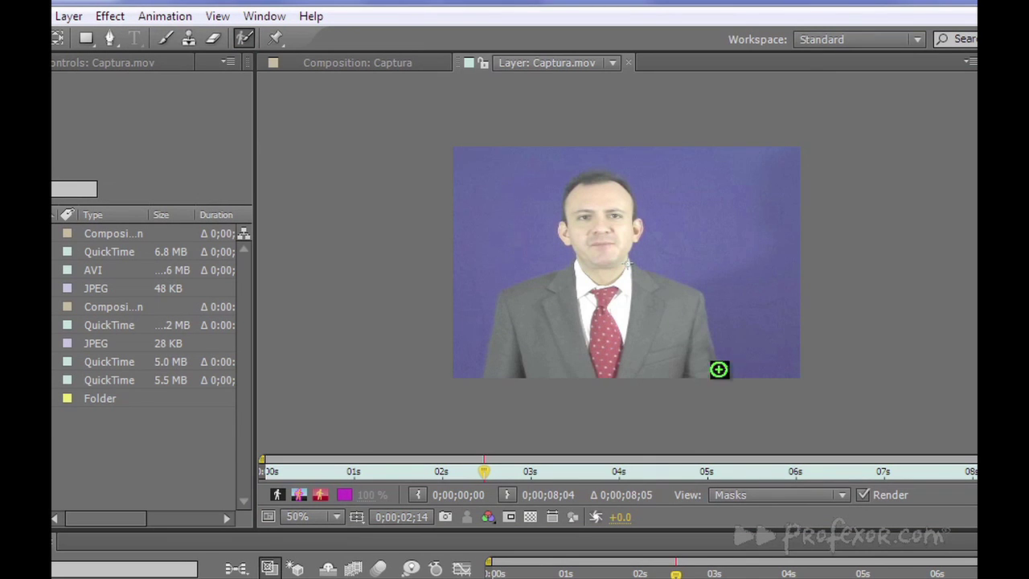
mouse_move(498, 384)
left_mouse_down()
mouse_move(517, 312)
mouse_move(591, 278)
mouse_move(595, 247)
mouse_move(571, 229)
mouse_move(597, 195)
mouse_move(621, 207)
mouse_move(616, 268)
mouse_move(636, 289)
mouse_move(677, 298)
mouse_move(706, 379)
left_mouse_up()
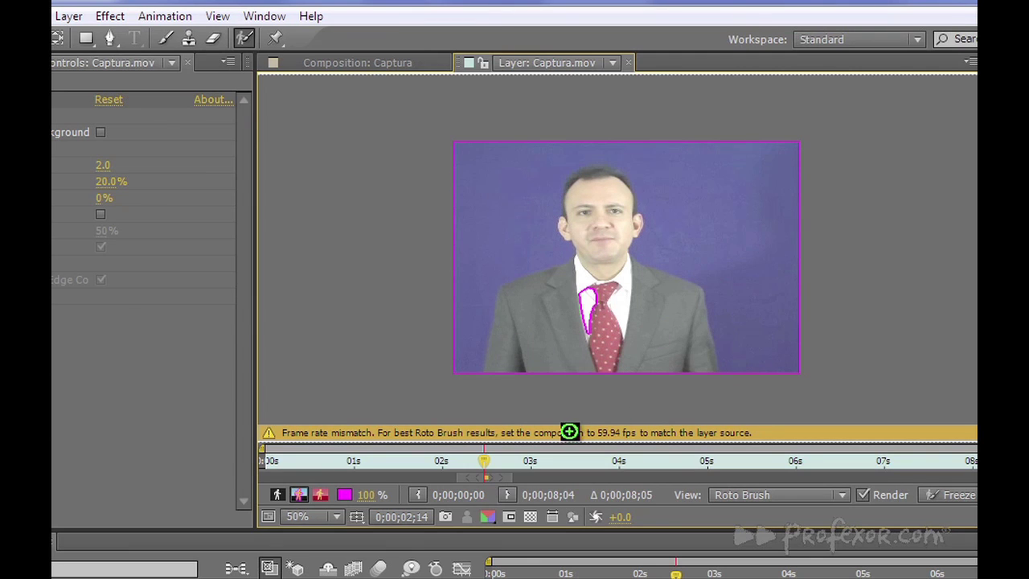
Step: Extend the Roto Brush foreground with more strokes over the suit, face, hair and the unselected shirt area beside the tie
mouse_move(508, 367)
left_mouse_down()
mouse_move(561, 364)
mouse_move(574, 407)
left_mouse_up()
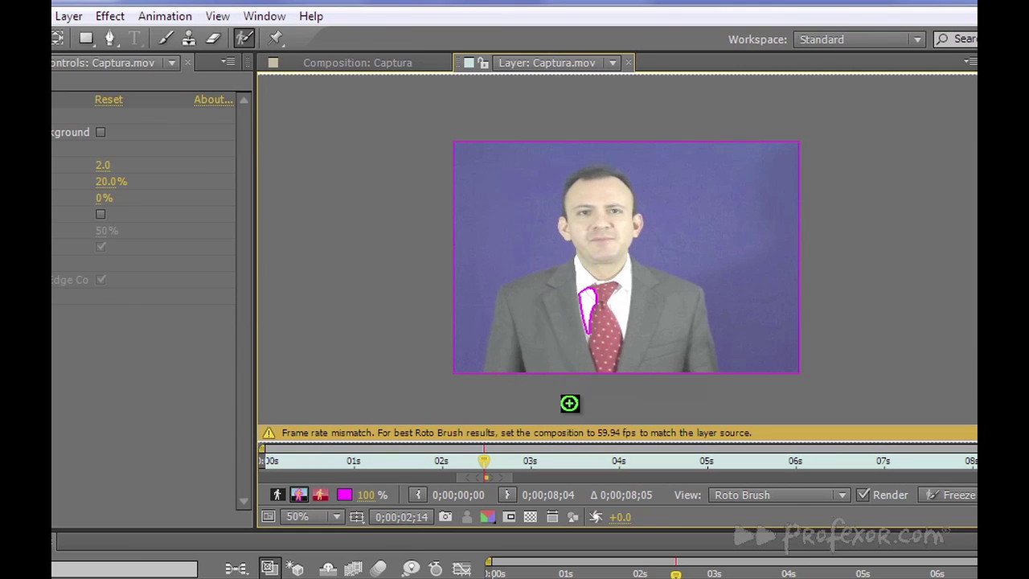
left_click_drag(620, 370, 560, 354)
left_click_drag(640, 321, 586, 239)
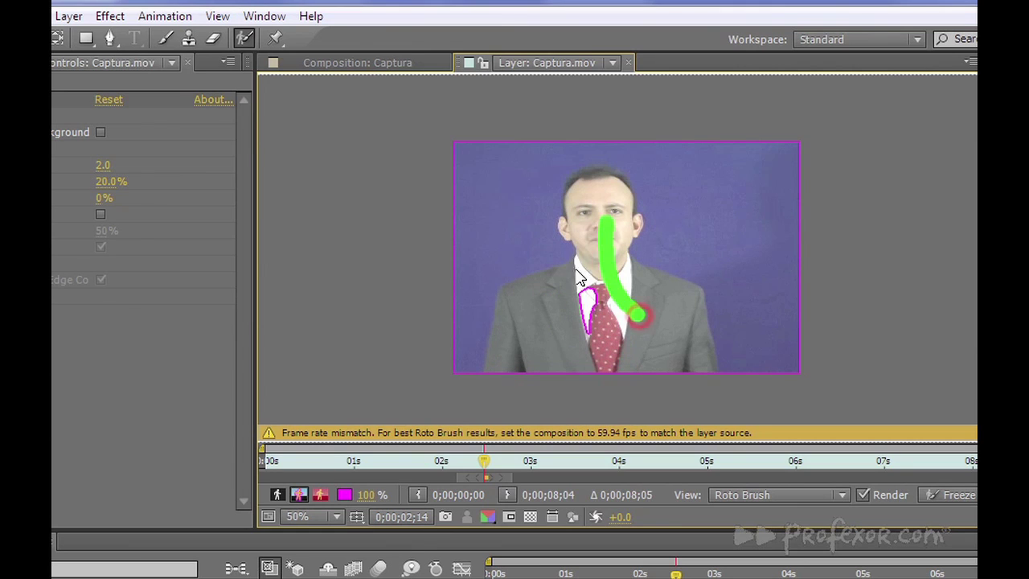
left_click_drag(595, 189, 593, 220)
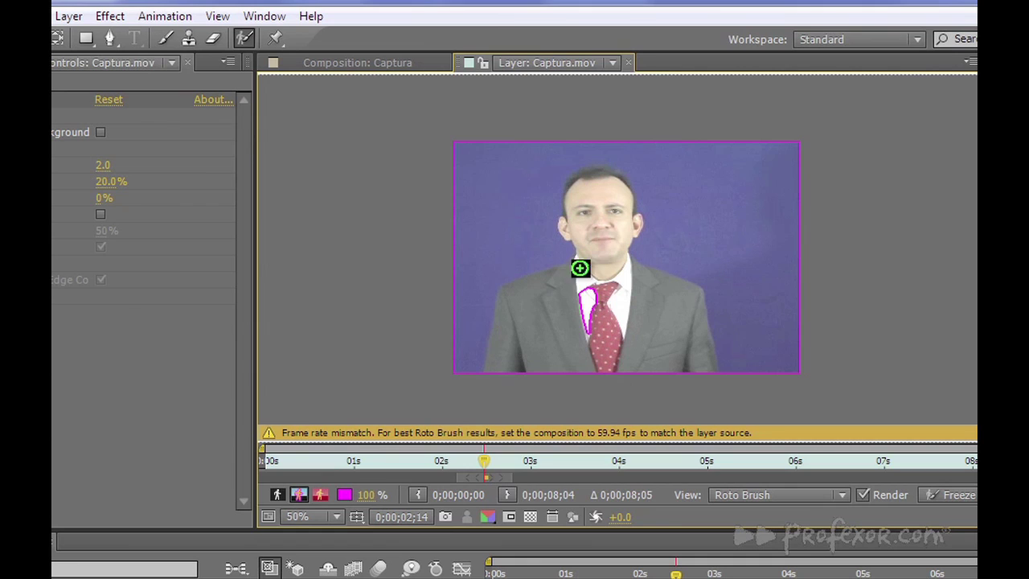
mouse_move(465, 379)
left_mouse_down()
mouse_move(479, 250)
mouse_move(528, 238)
mouse_move(567, 156)
mouse_move(653, 157)
mouse_move(692, 269)
mouse_move(725, 313)
mouse_move(738, 392)
left_mouse_up()
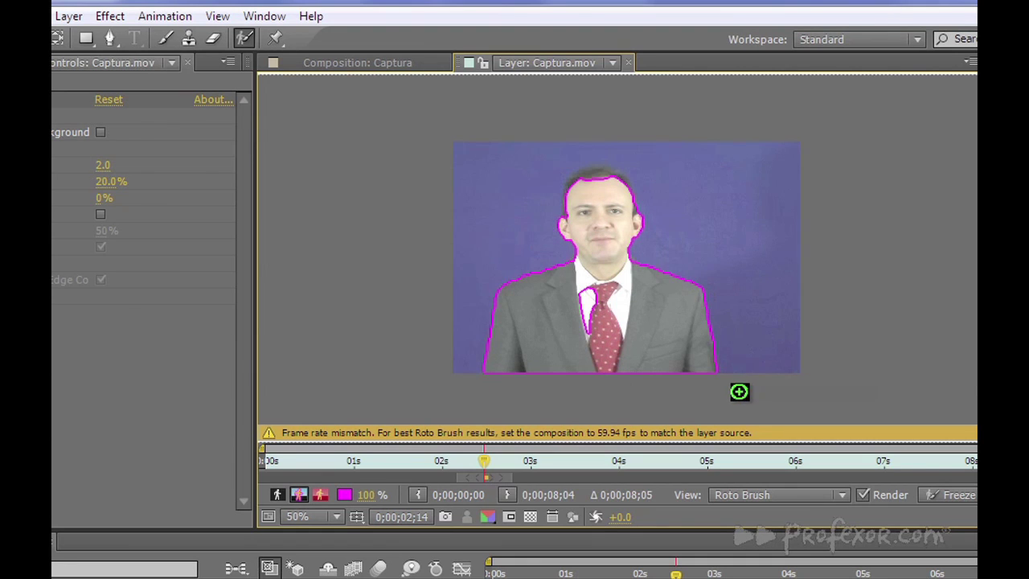
left_click(593, 181)
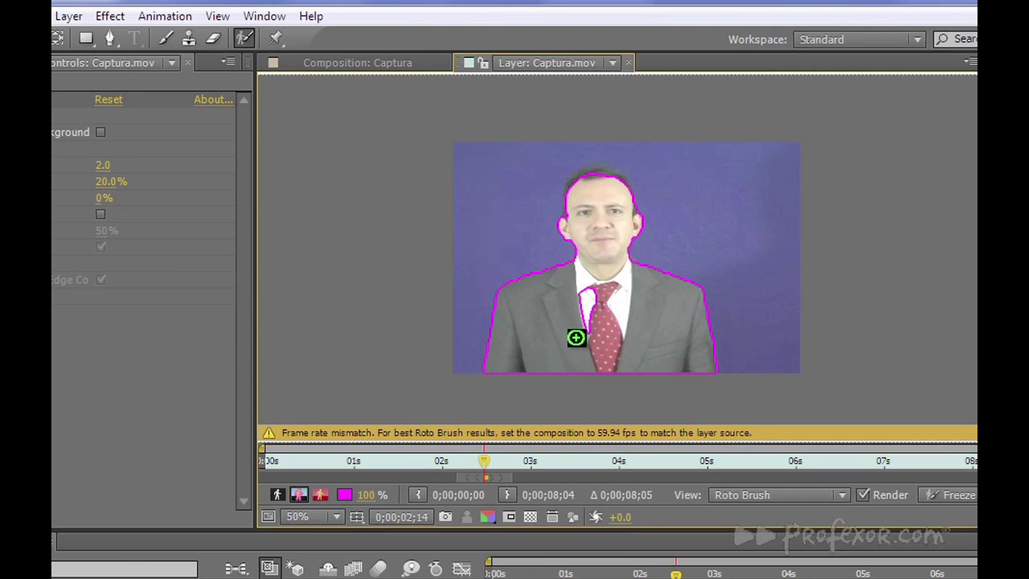
mouse_move(592, 296)
left_mouse_down()
mouse_move(585, 336)
mouse_move(577, 310)
mouse_move(593, 317)
mouse_move(599, 339)
mouse_move(584, 306)
mouse_move(593, 301)
left_mouse_up()
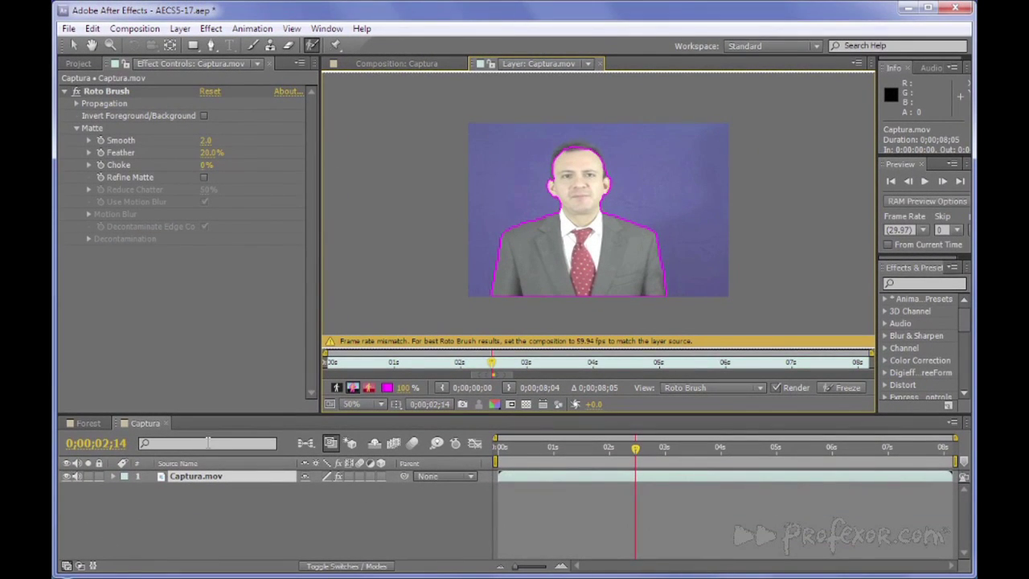
Step: Set the Captura composition's frame rate to 59.94 frames per second
left_click(155, 30)
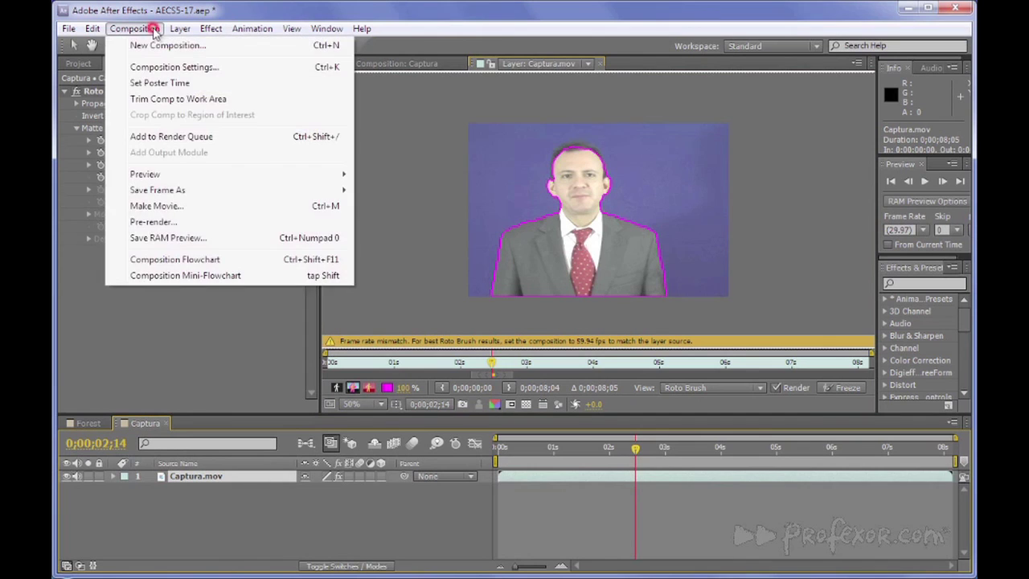
left_click(168, 68)
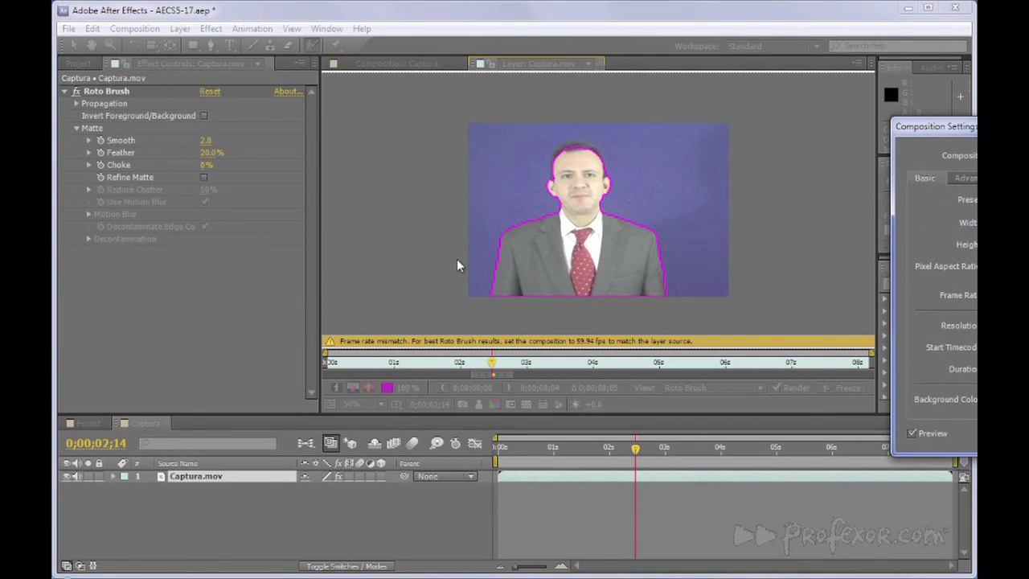
left_click_drag(936, 127, 338, 159)
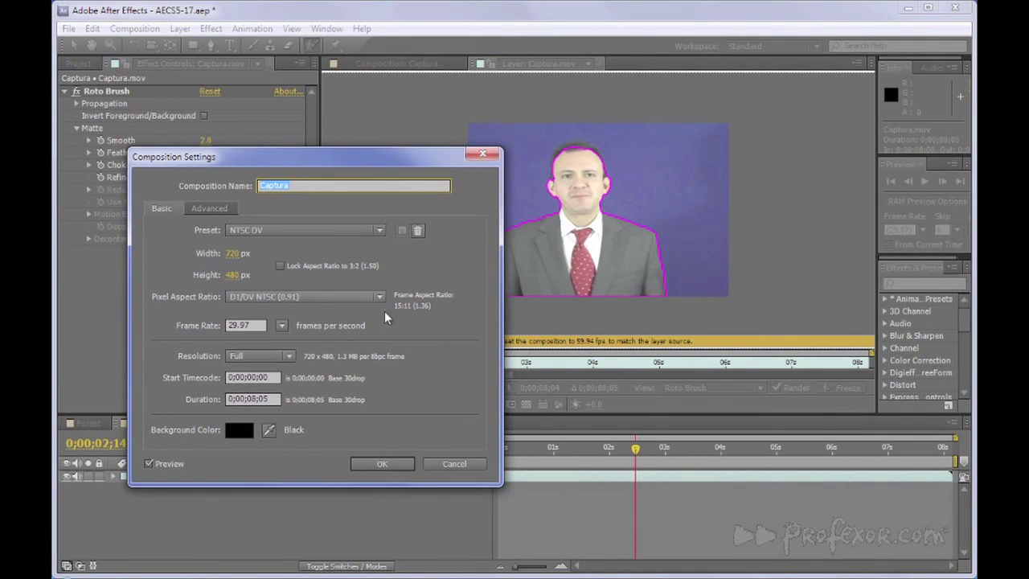
left_click(281, 326)
left_click(306, 487)
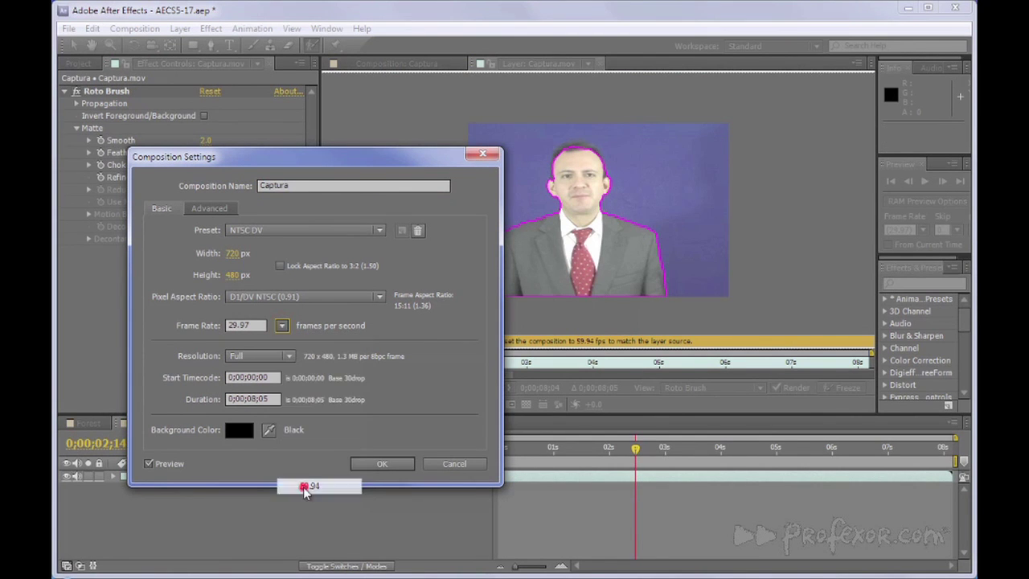
left_click(379, 463)
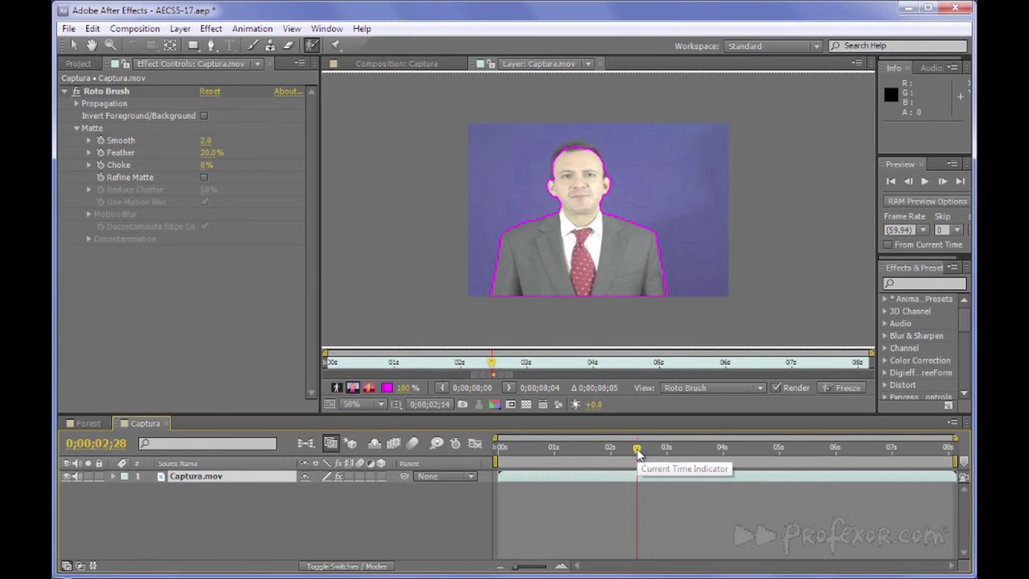
Step: Go to the first frame and extend the Roto Brush span back to the start of the layer
left_click_drag(639, 455, 499, 455)
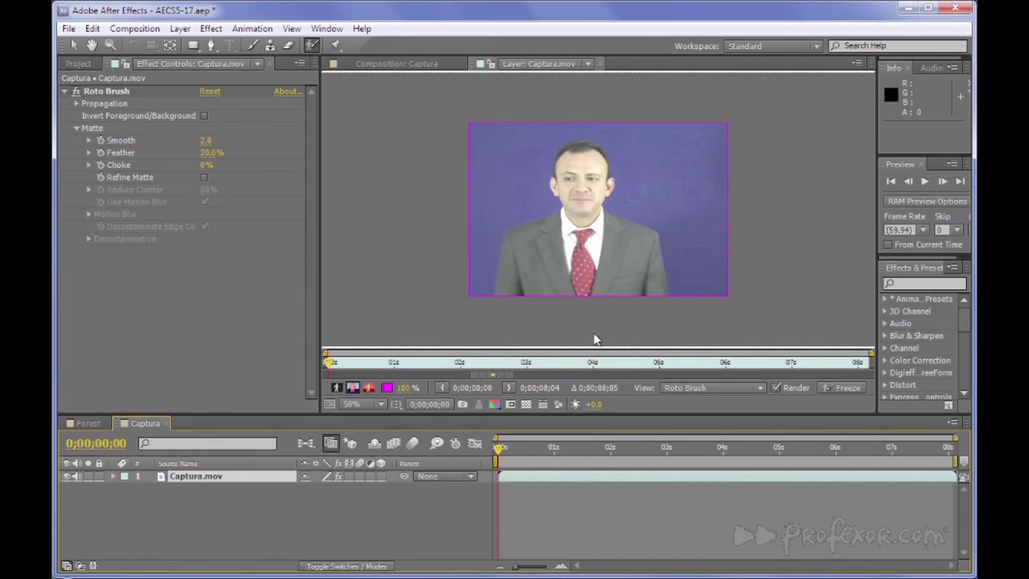
left_click_drag(468, 375, 301, 376)
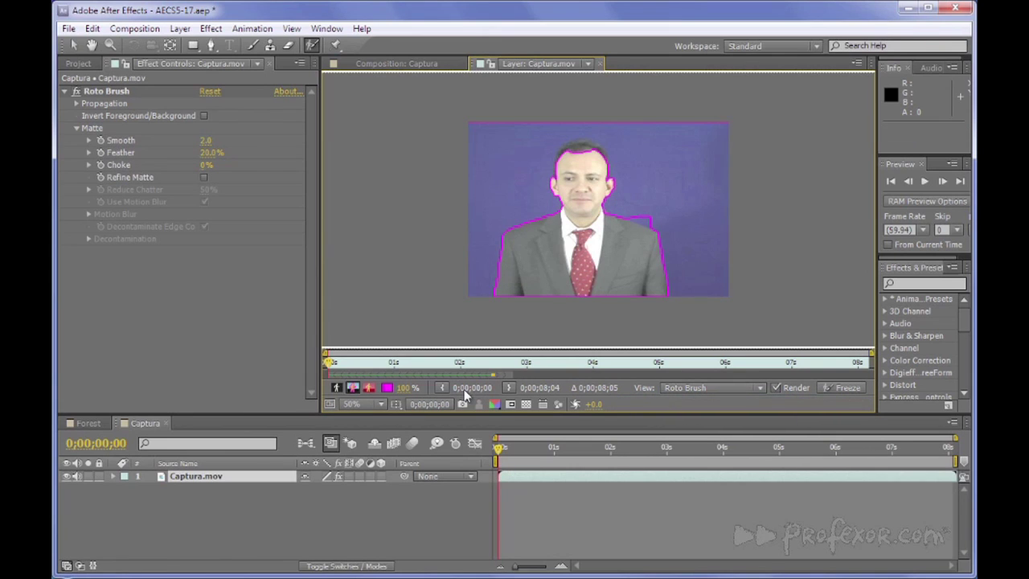
Step: Check the propagated Roto Brush outline at several times from the first frame up to the base frame near 0;00;02;15
left_click_drag(495, 449, 524, 454)
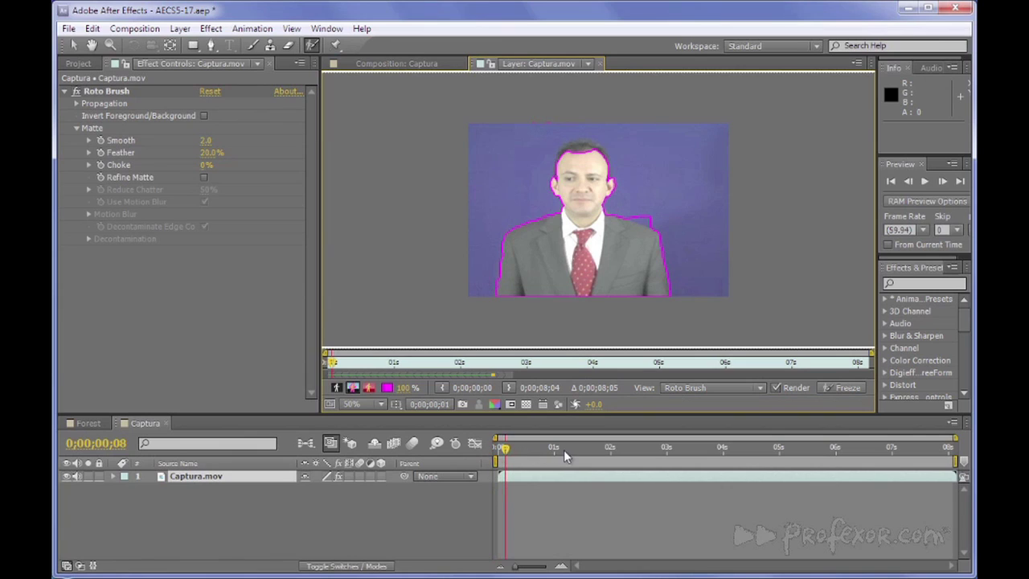
left_click(553, 448)
left_click(591, 447)
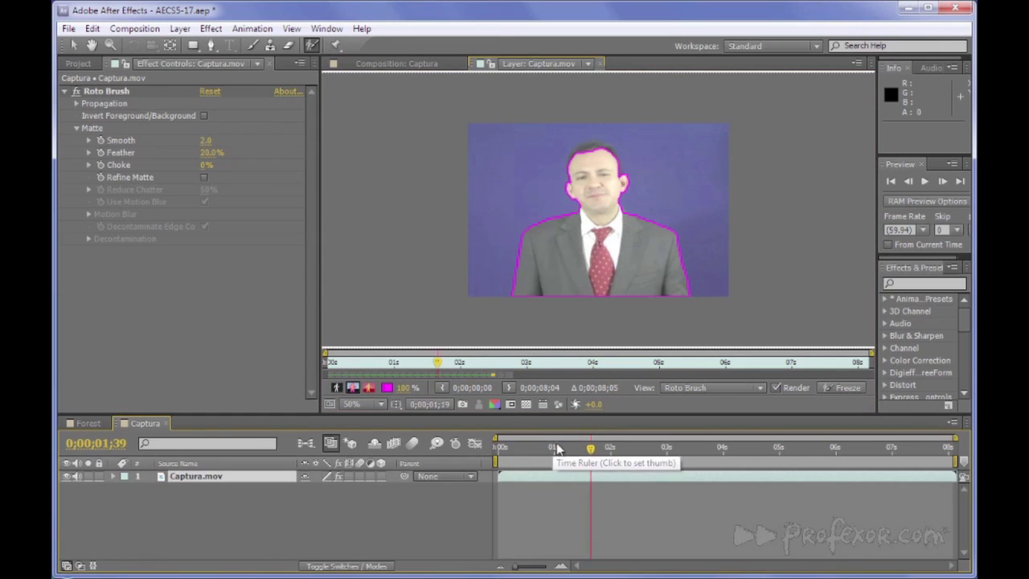
left_click_drag(590, 450, 478, 447)
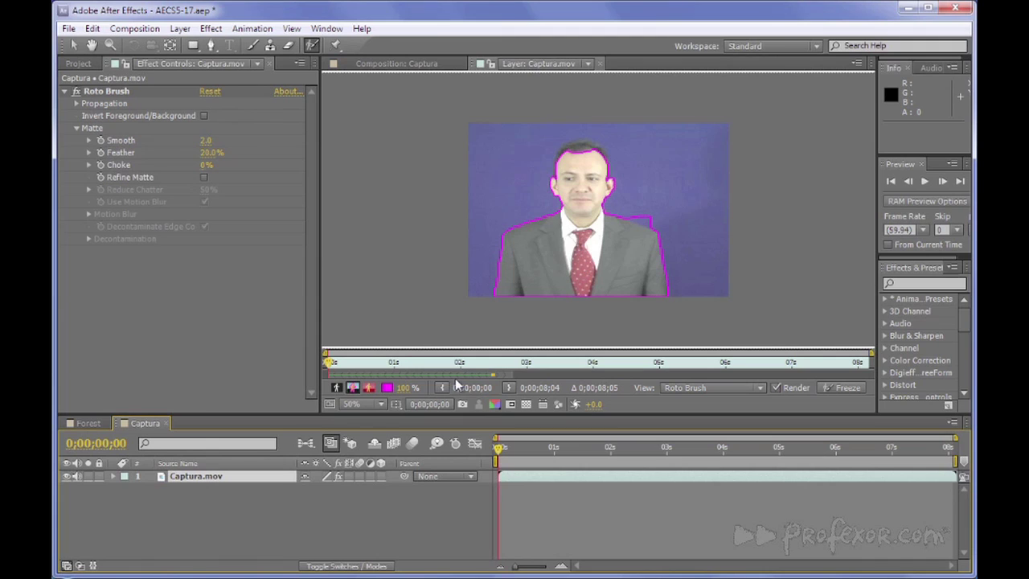
left_click(493, 365)
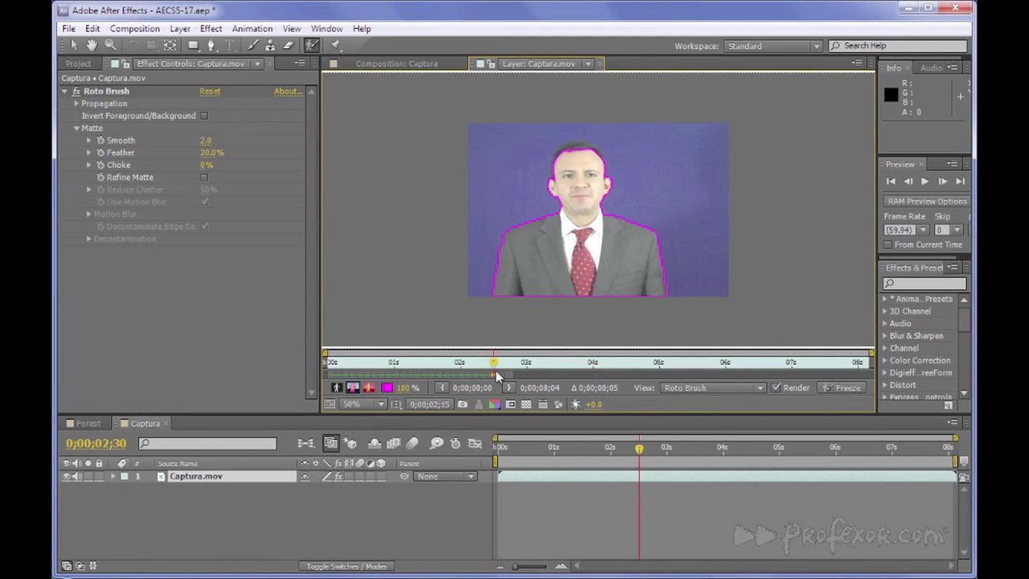
Step: Return to the base frame at 0;00;02;15 and add Roto Brush foreground strokes along both sides of the man's hair
left_click_drag(494, 365, 363, 367)
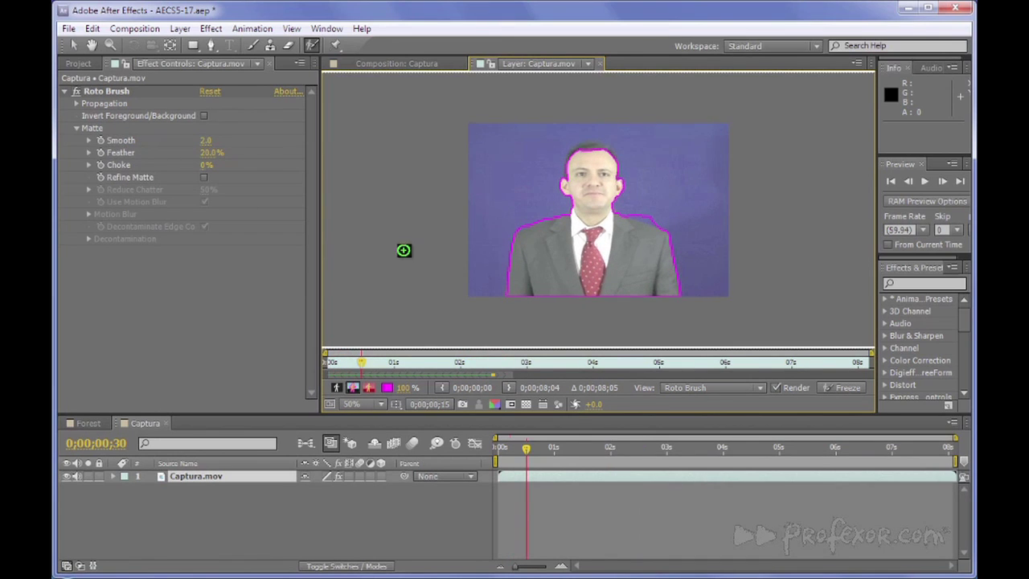
left_click(494, 363)
left_click_drag(493, 365, 496, 366)
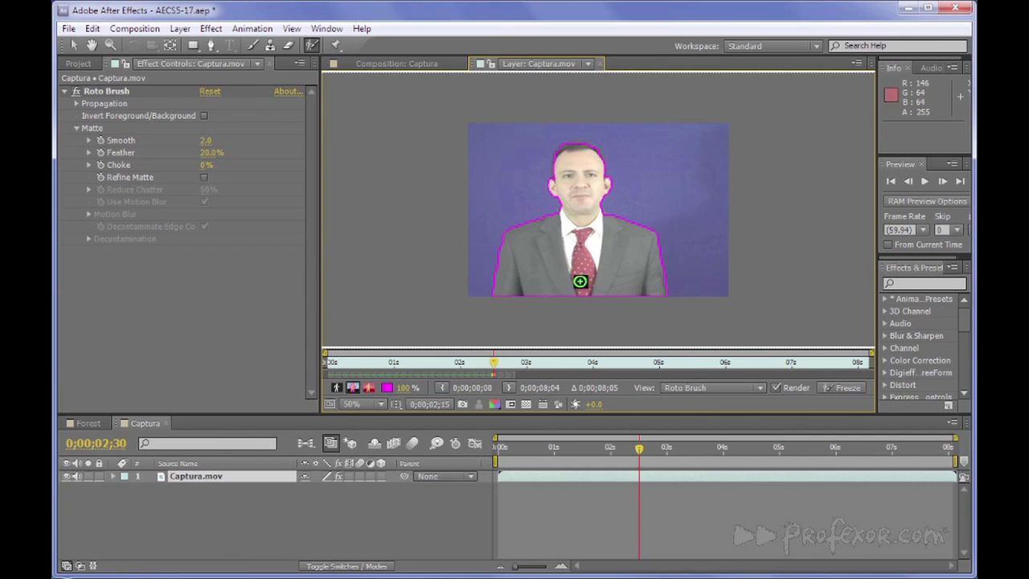
key("slash")
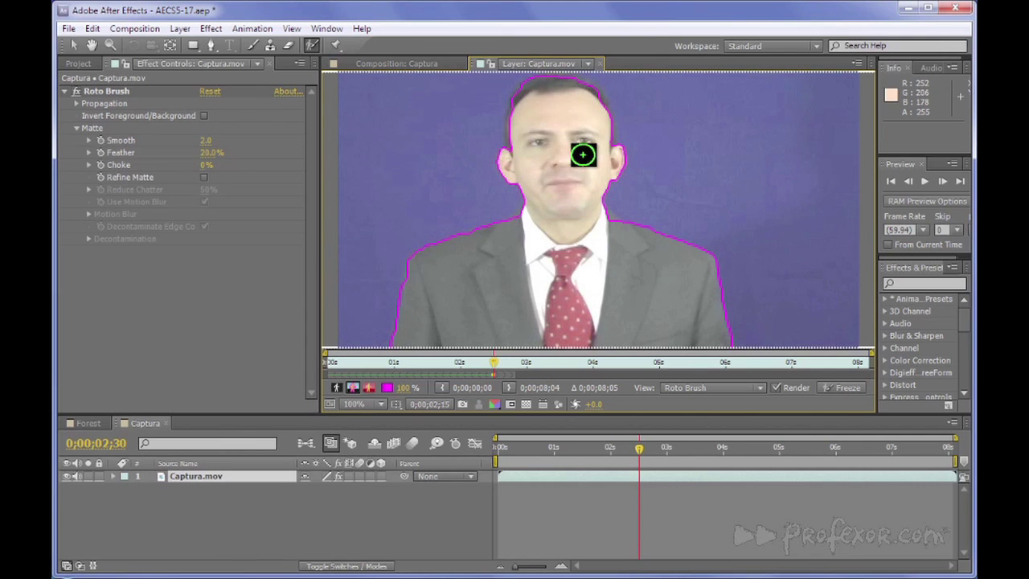
left_click_drag(523, 111, 522, 163)
left_click_drag(597, 102, 597, 139)
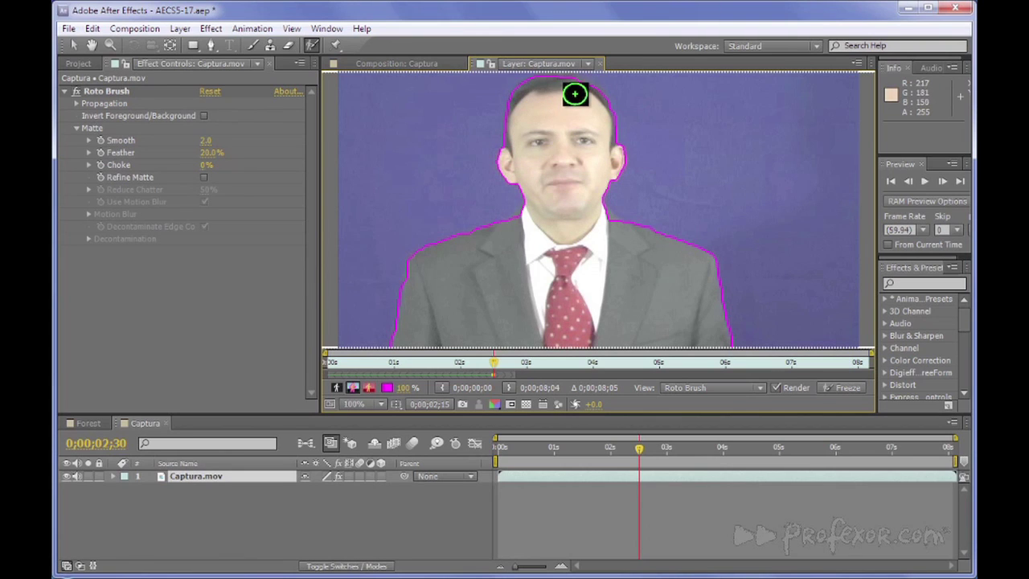
left_click_drag(569, 158, 572, 199)
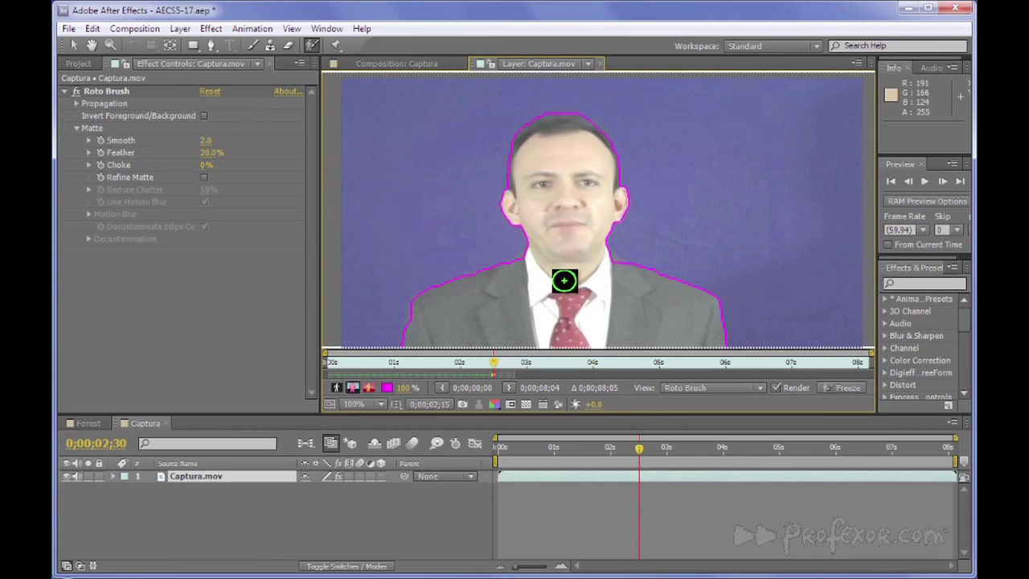
mouse_move(608, 264)
left_mouse_down()
mouse_move(602, 281)
mouse_move(615, 238)
mouse_move(615, 248)
left_mouse_up()
scroll(601, 281, "down", 2)
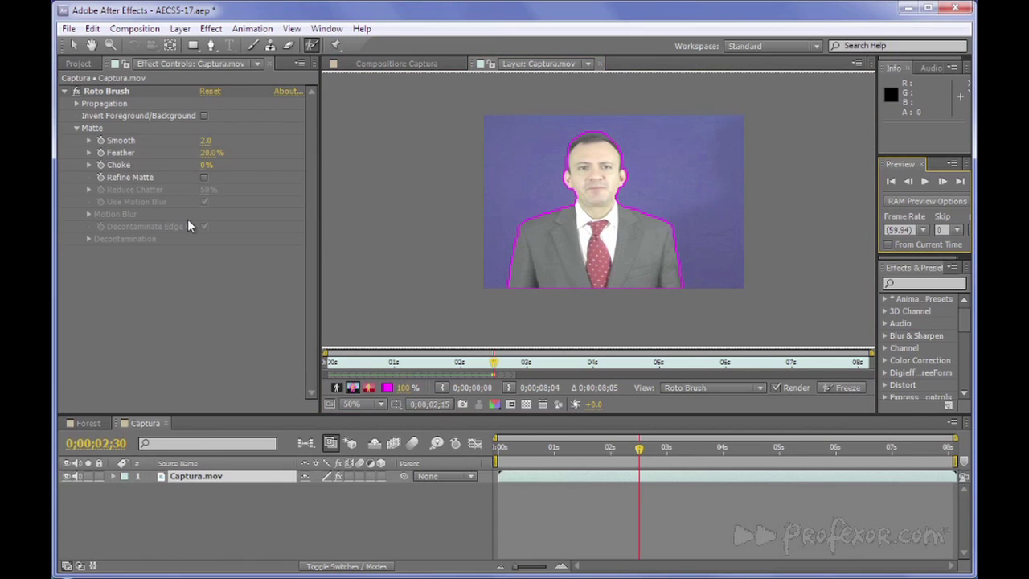
Step: Turn on View Search Region in the Roto Brush propagation settings and try a Search Radius of 10 before setting it to 15
left_click(76, 105)
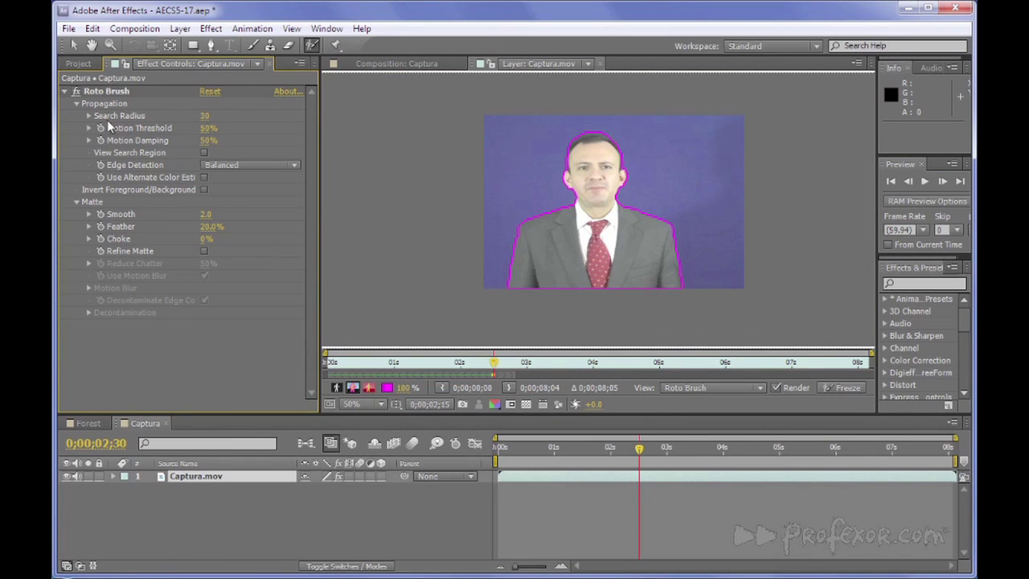
type("10")
key("Return")
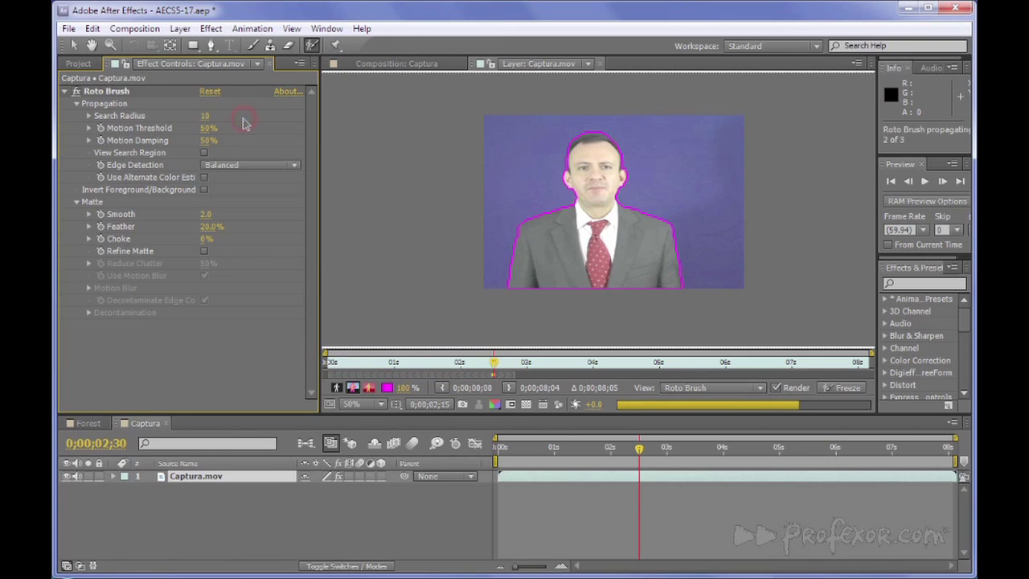
left_click(205, 153)
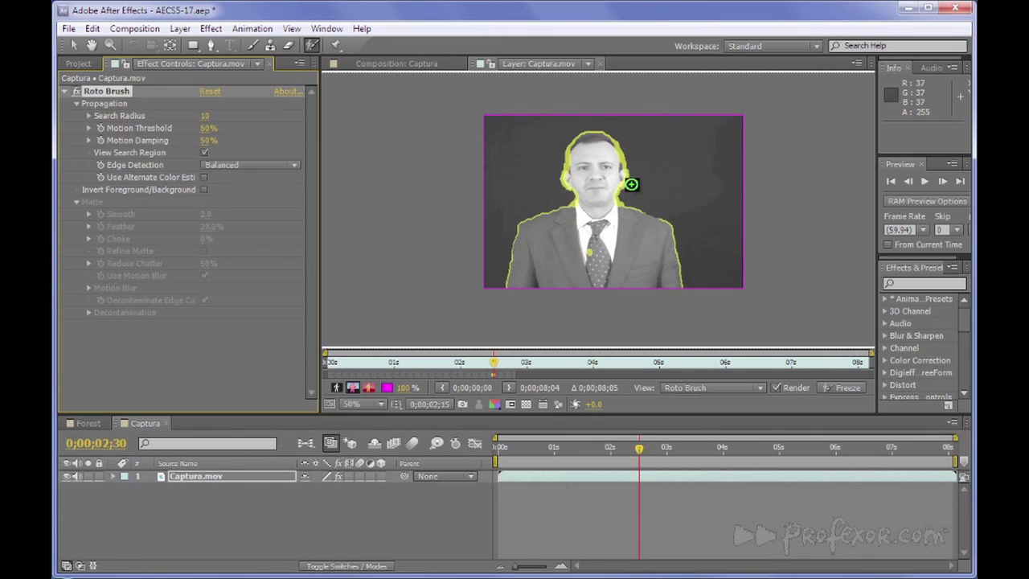
left_click(206, 115)
type("15")
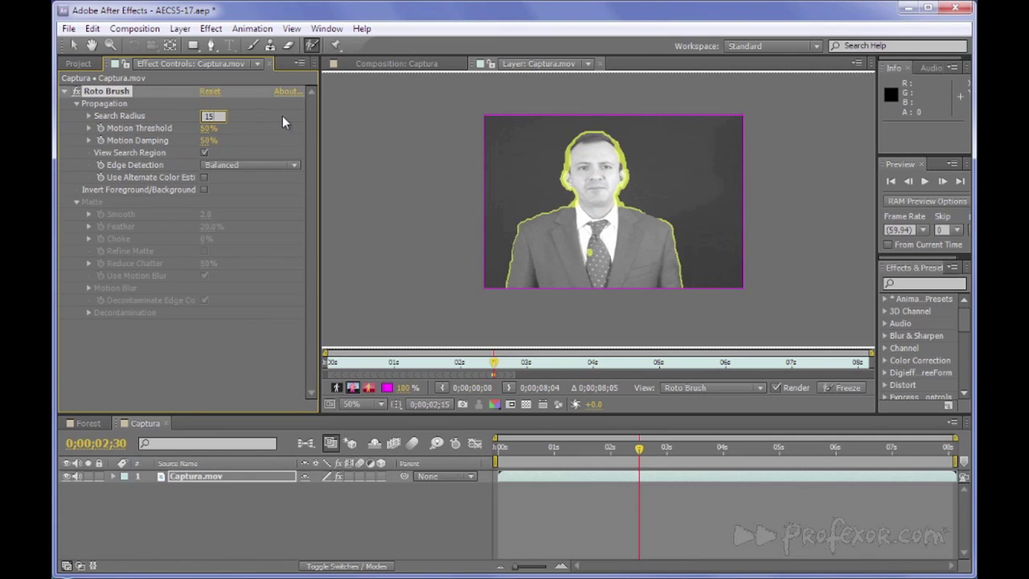
left_click(281, 118)
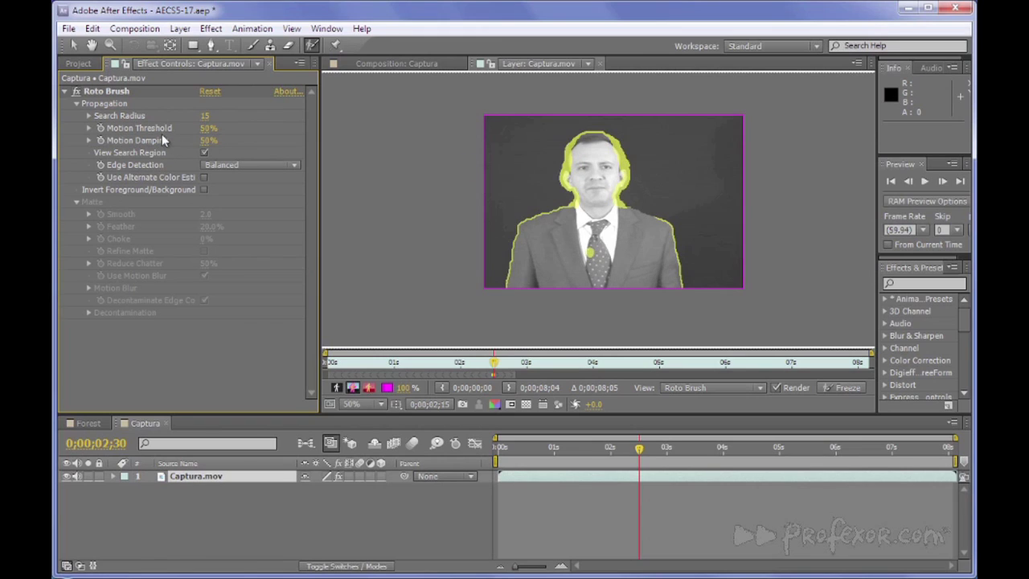
Step: Set the Roto Brush Motion Threshold to 40% and turn off View Search Region
left_click(205, 127)
type("40")
key("Return")
left_click(203, 152)
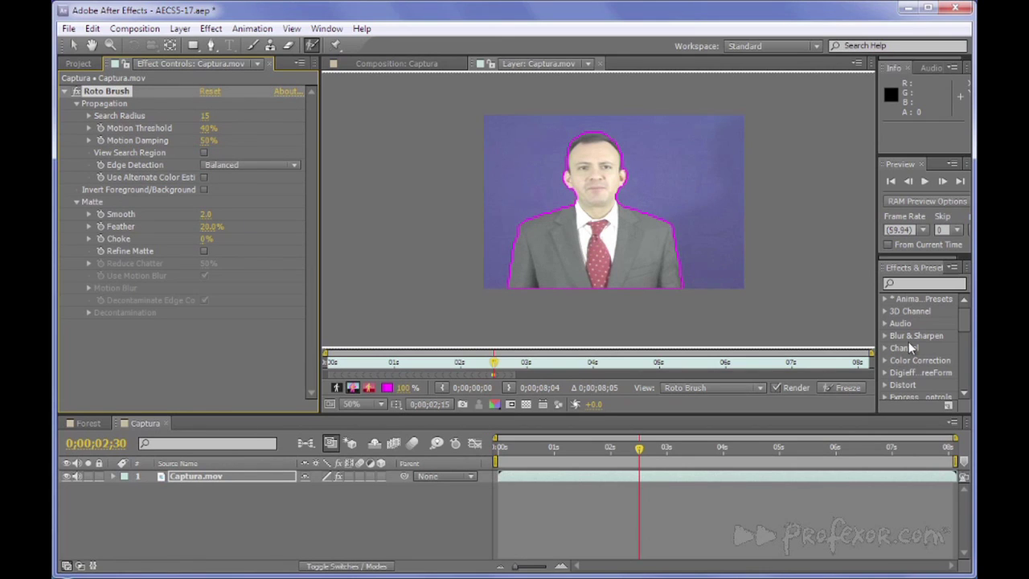
Step: Check the Roto Brush outline around the man's head frame by frame, going backward from the base frame to about 0;00;02;10
left_click(908, 181)
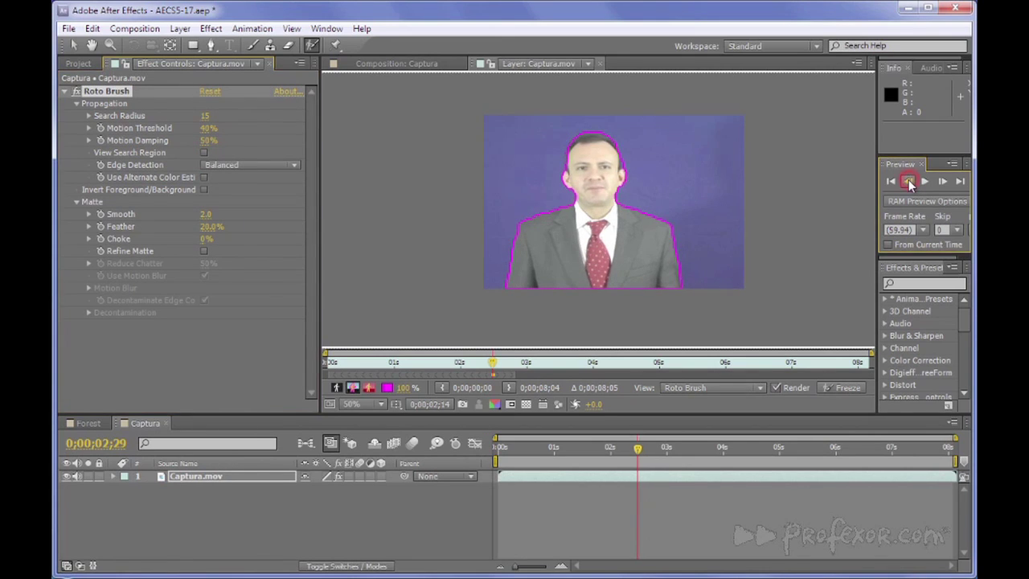
left_click(908, 181)
left_click(907, 181)
left_click(907, 181)
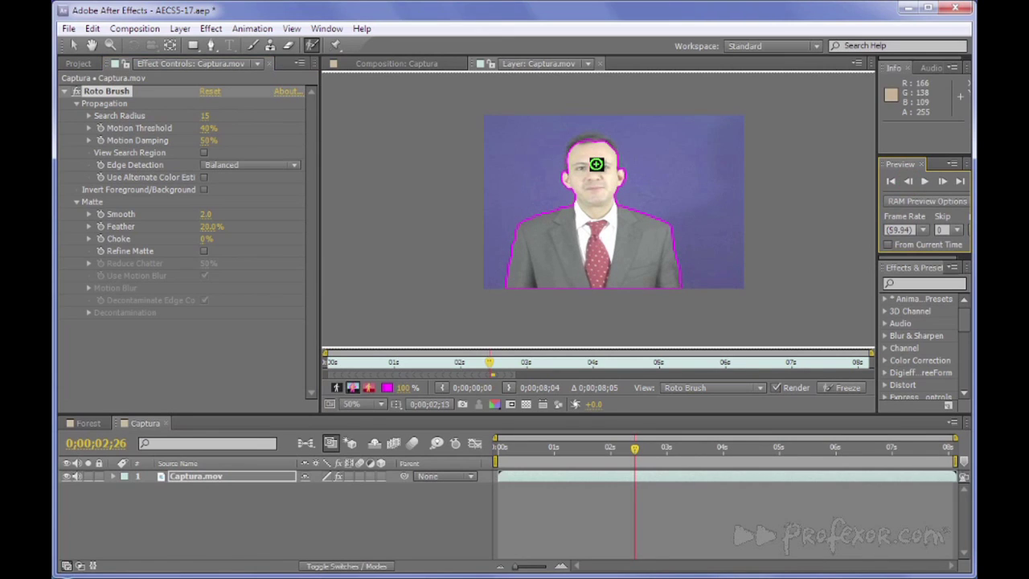
left_click(909, 181)
left_click(909, 181)
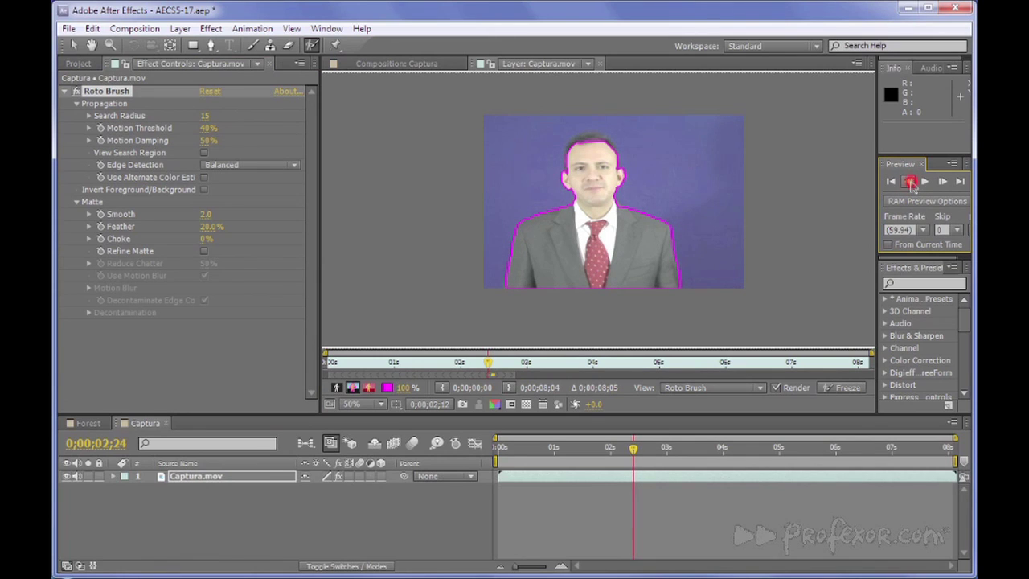
left_click(909, 181)
left_click(909, 181)
left_click(909, 181)
left_click(909, 181)
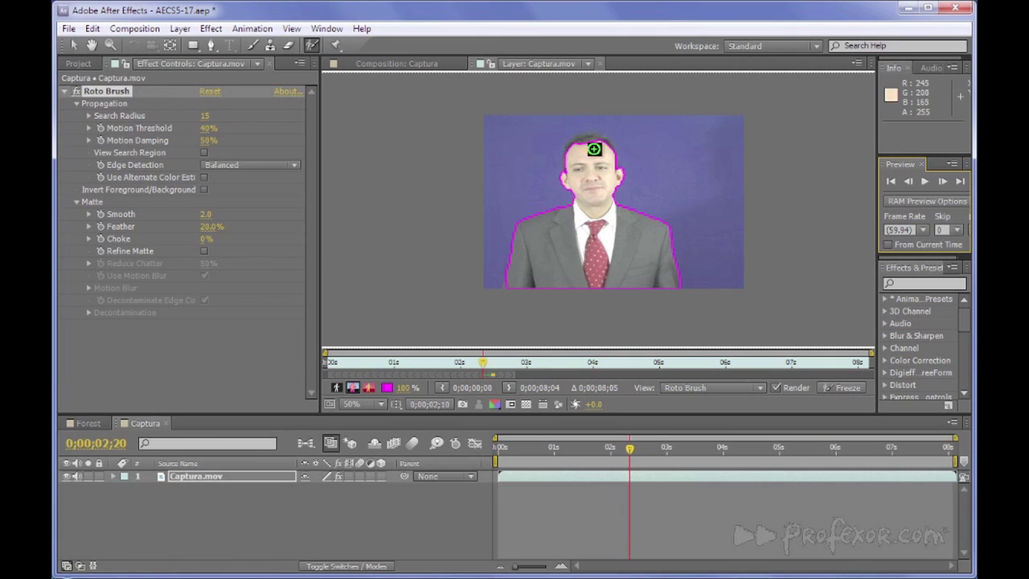
Step: Return to the base frame and check the outline on the following frames, stepping forward, playing the clip and scrubbing back to 0;00;02;21
left_click(492, 364)
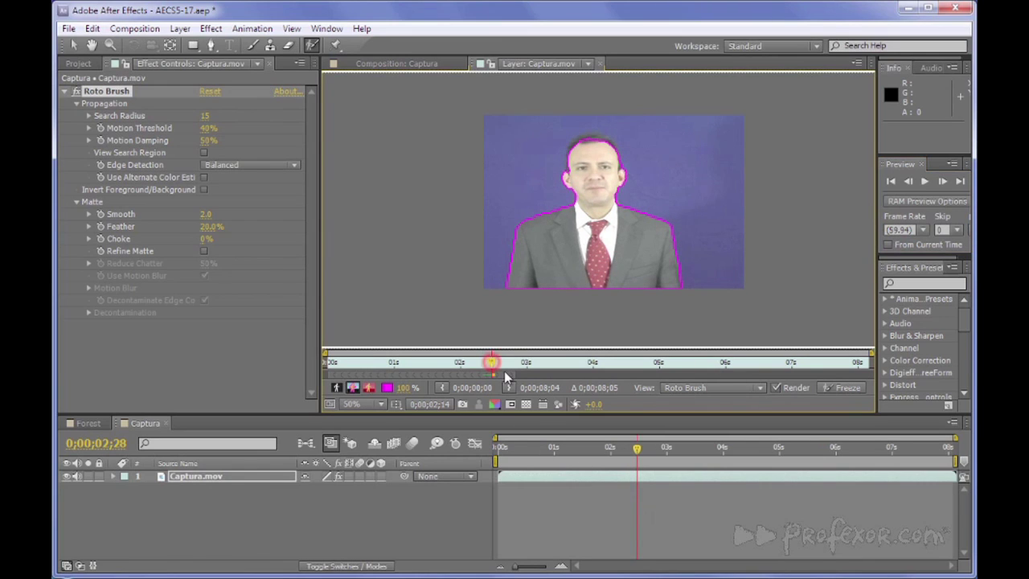
left_click(495, 365)
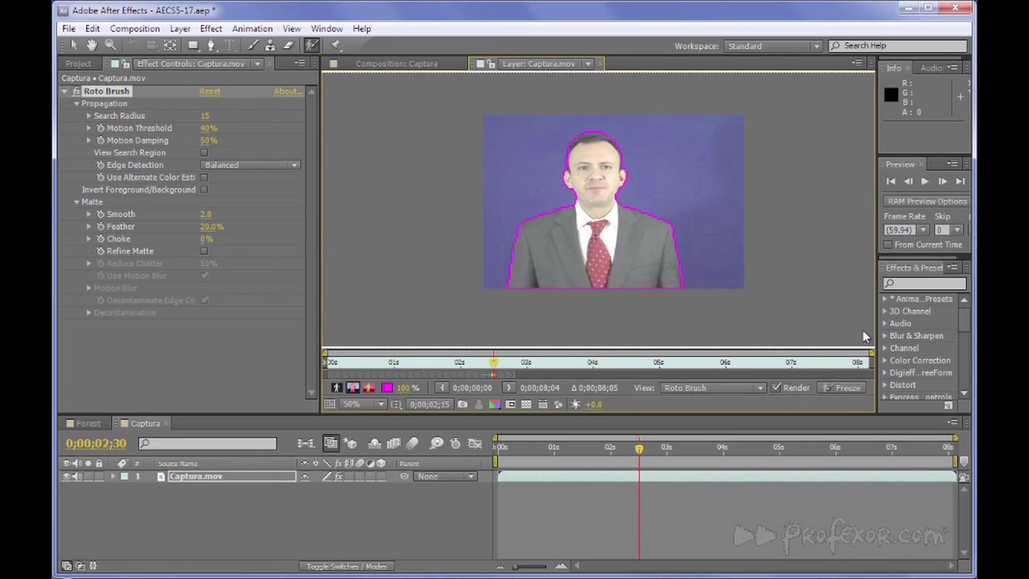
left_click(941, 182)
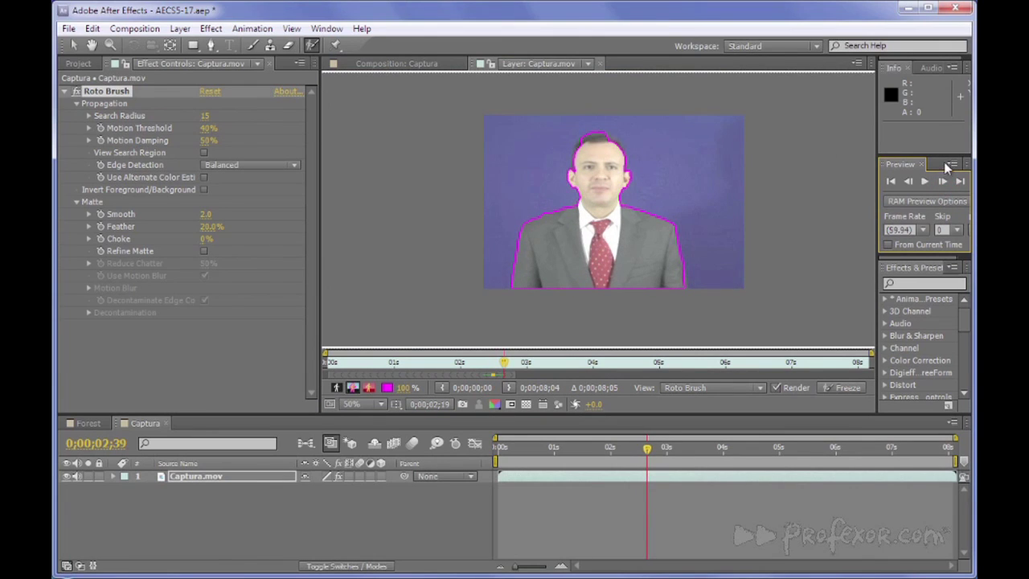
left_click(944, 181)
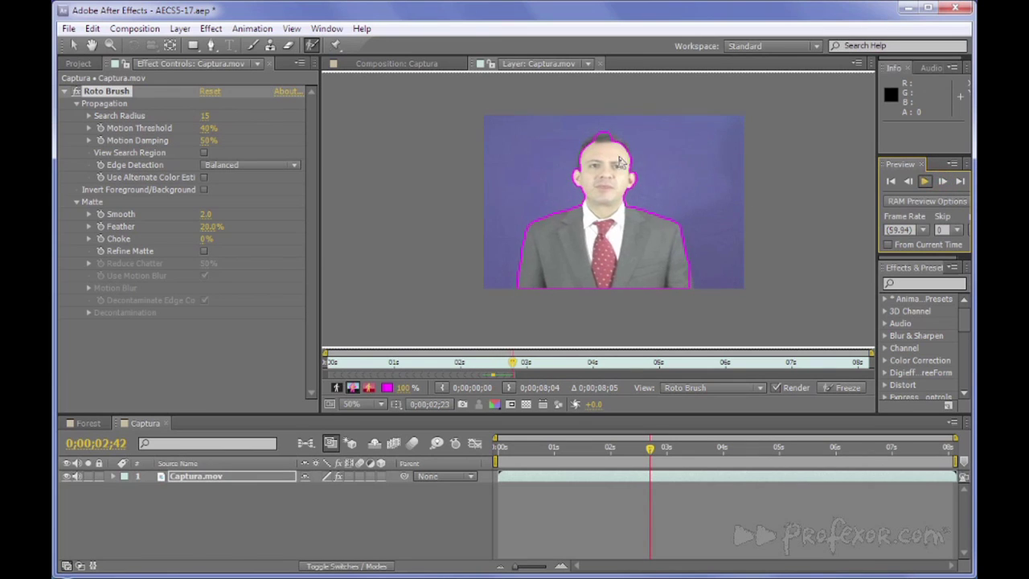
left_click(924, 183)
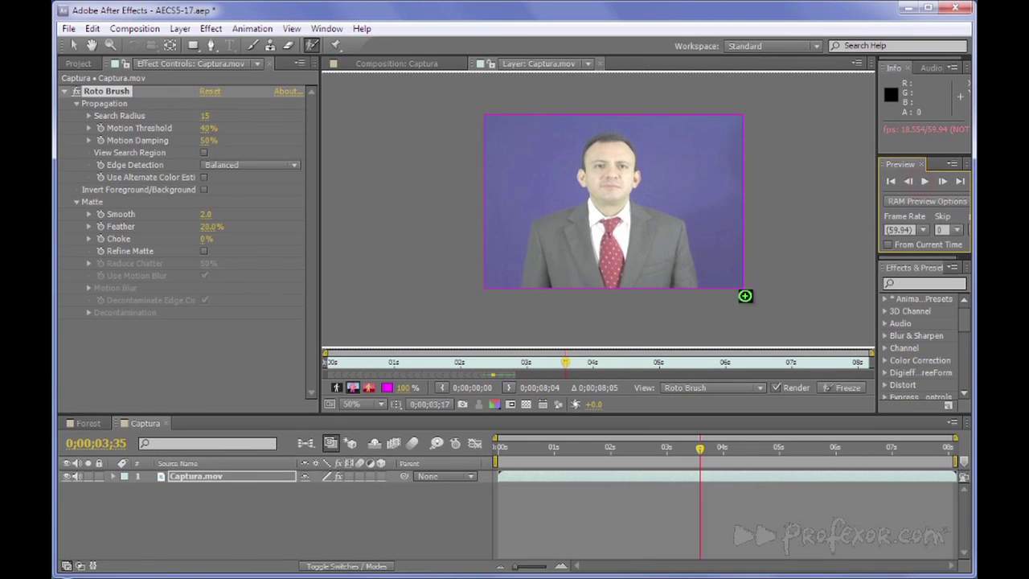
left_click_drag(563, 363, 506, 362)
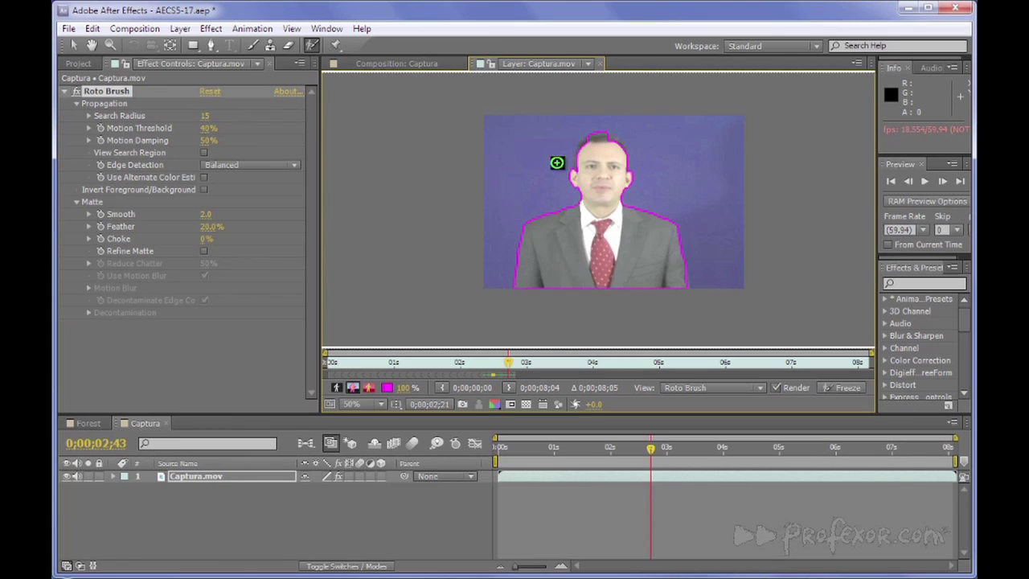
Step: Create a new composition from the presentacion.mov footage and inspect its frame up close
left_click(90, 64)
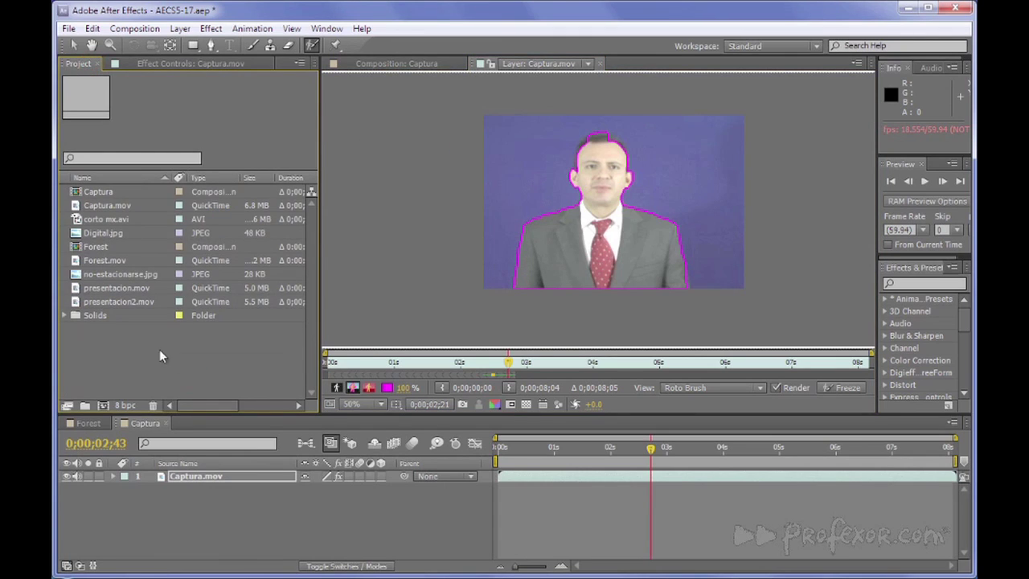
left_click(82, 288)
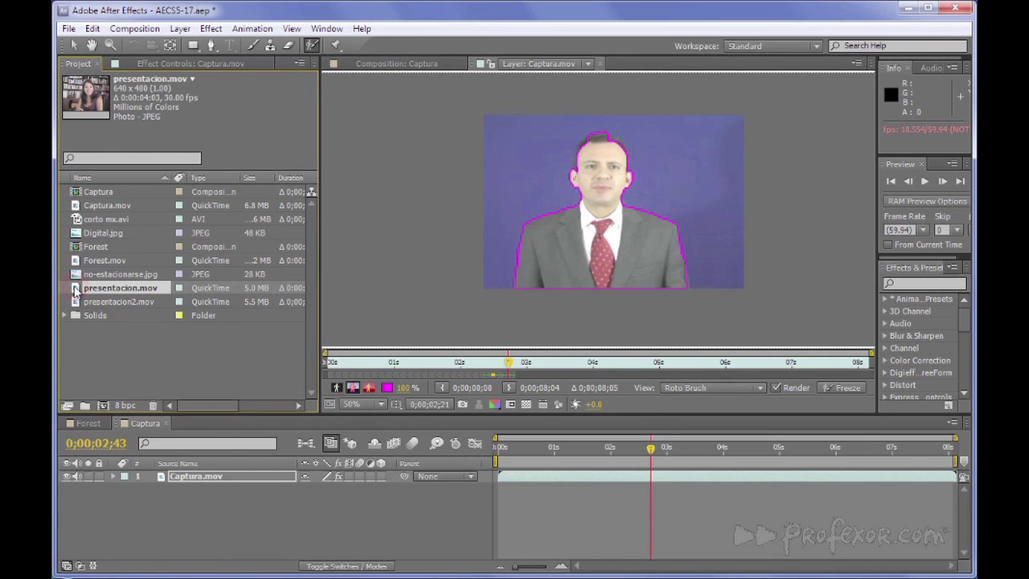
left_click_drag(76, 291, 104, 406)
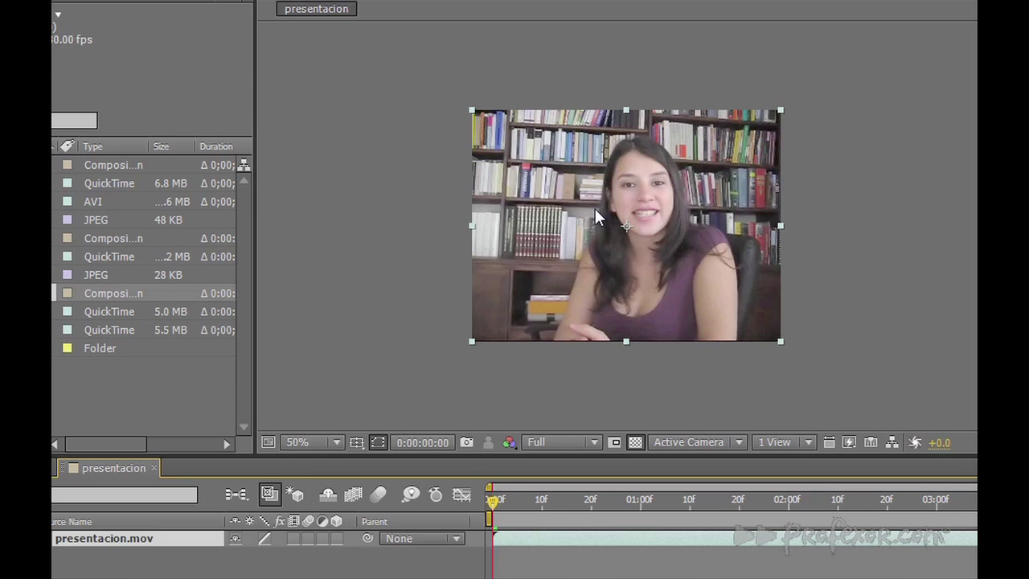
key("period")
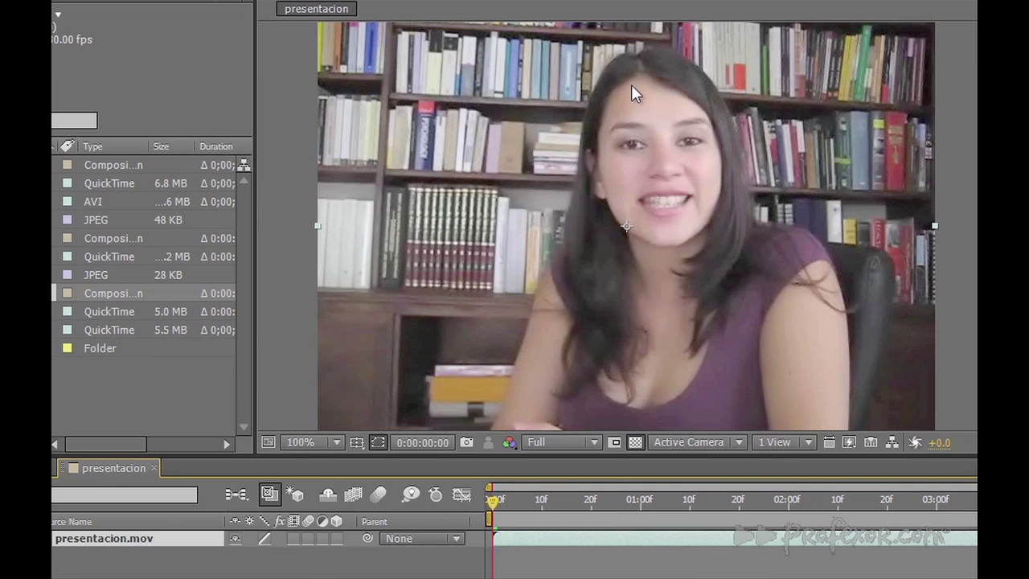
key("comma")
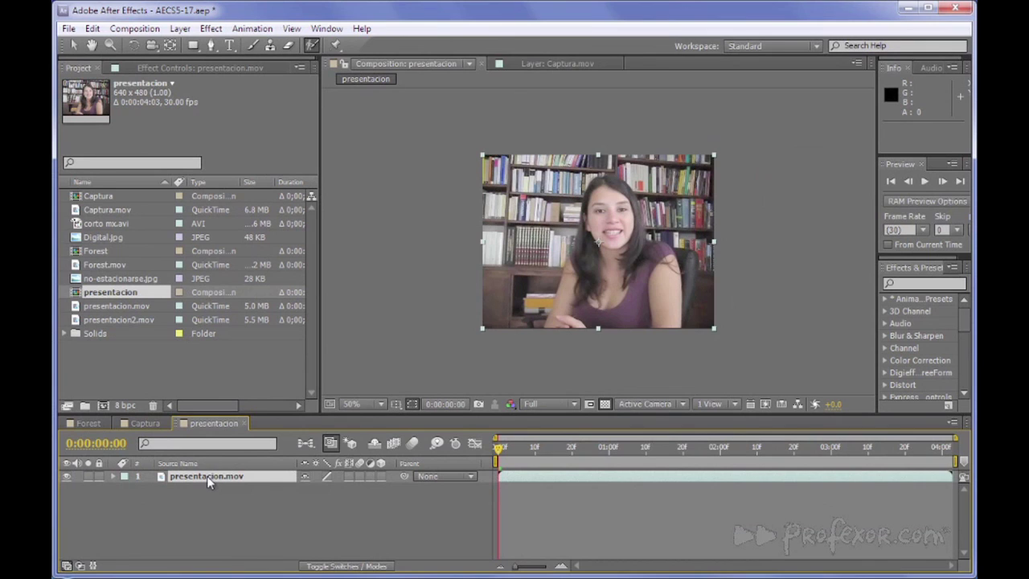
Step: Open the presentacion.mov layer for editing and paint a Roto Brush foreground stroke over the woman on the first frame
double_click(207, 476)
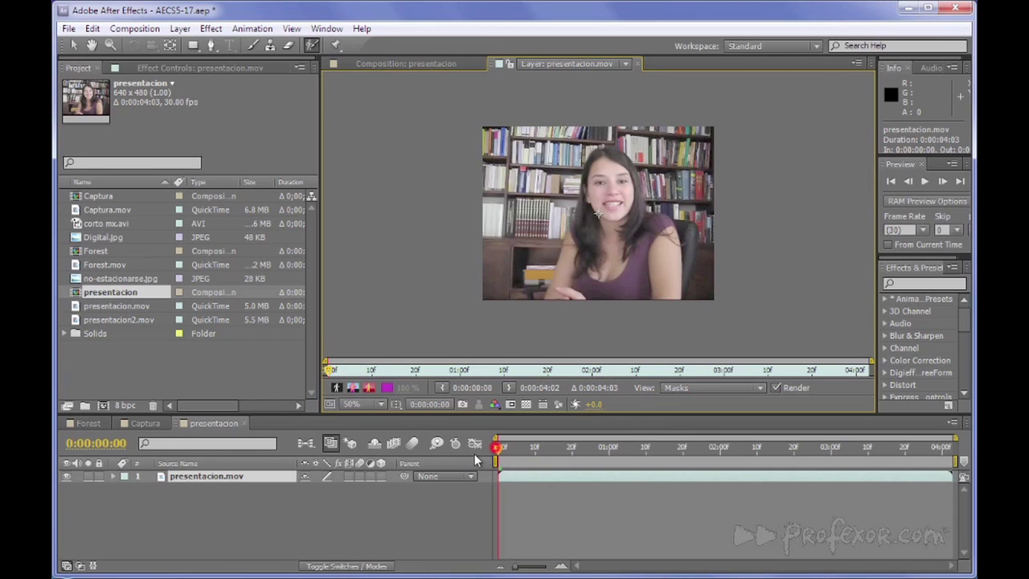
mouse_move(558, 300)
left_mouse_down()
mouse_move(607, 156)
mouse_move(623, 164)
mouse_move(643, 215)
mouse_move(662, 223)
mouse_move(672, 314)
left_mouse_up()
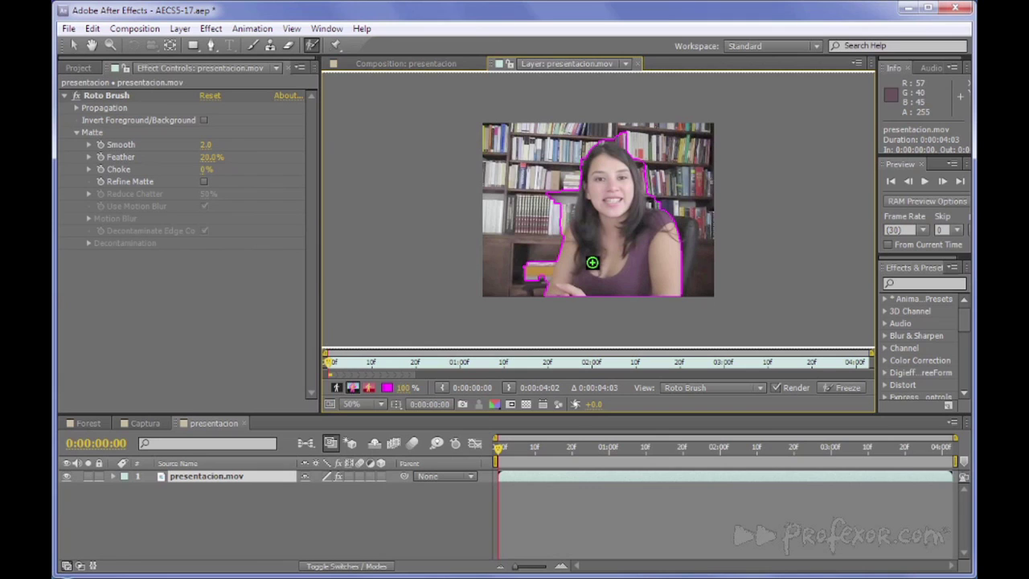
Step: Subtract the bookshelf and orange box areas beside the woman's arm and hair from the Roto Brush selection on the first frame
scroll(592, 262, "up", 2)
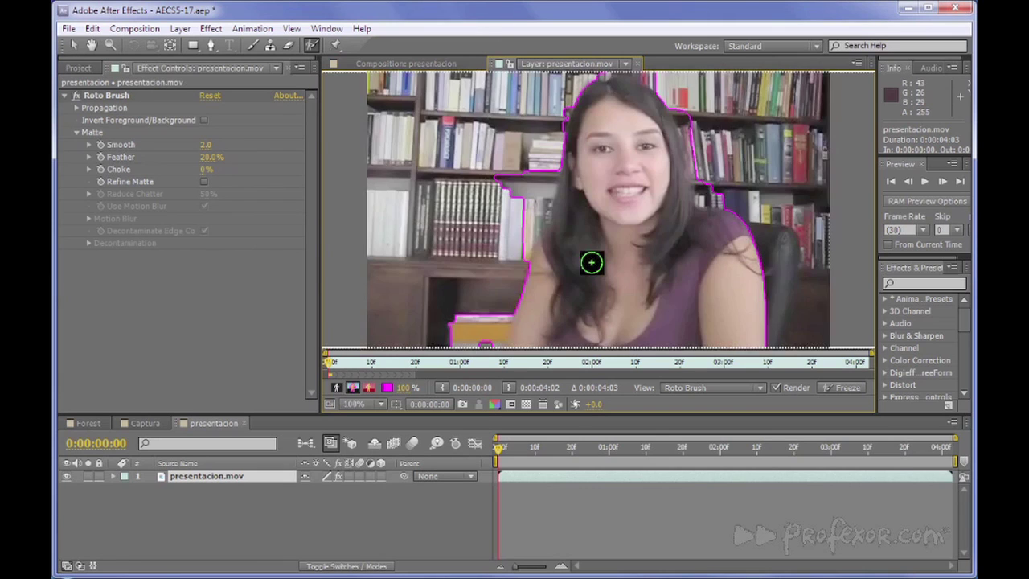
left_click_drag(560, 298, 567, 232)
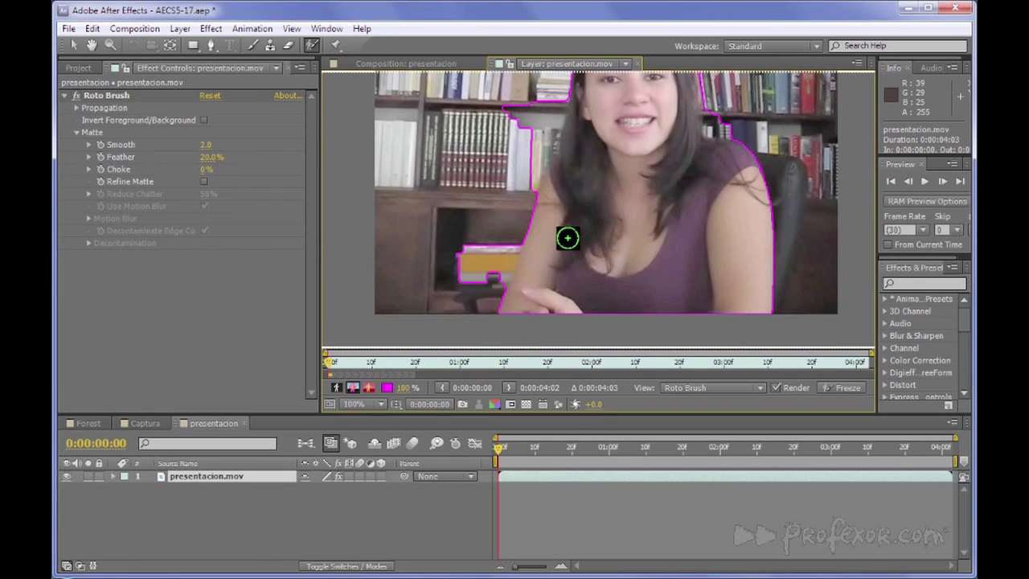
left_click_drag(514, 235, 472, 312)
left_click_drag(522, 193, 558, 85)
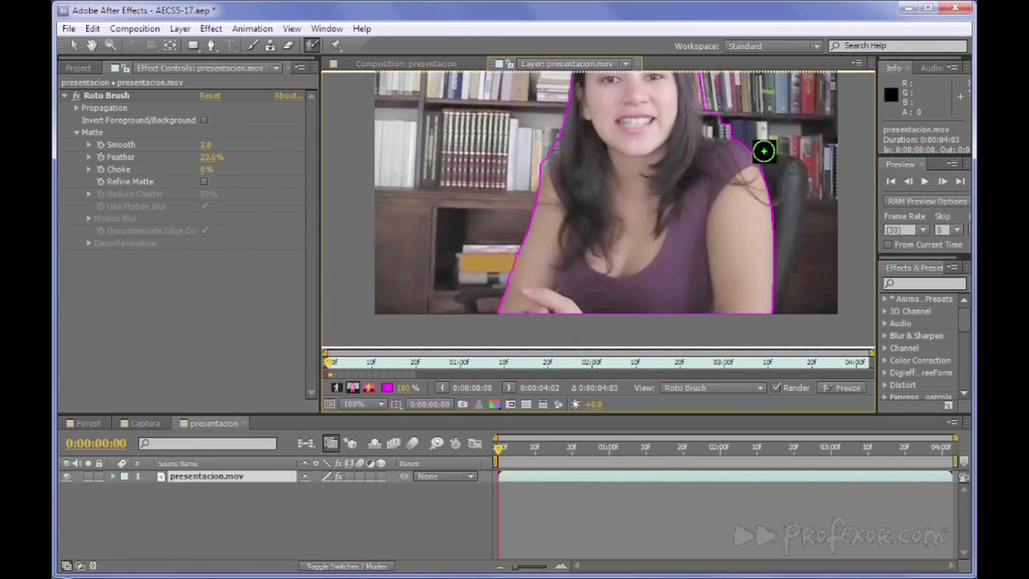
Step: Subtract the remaining bookshelf areas above the woman's shoulder, beside her hair and above her head from the Roto Brush selection
left_click(717, 121, "alt")
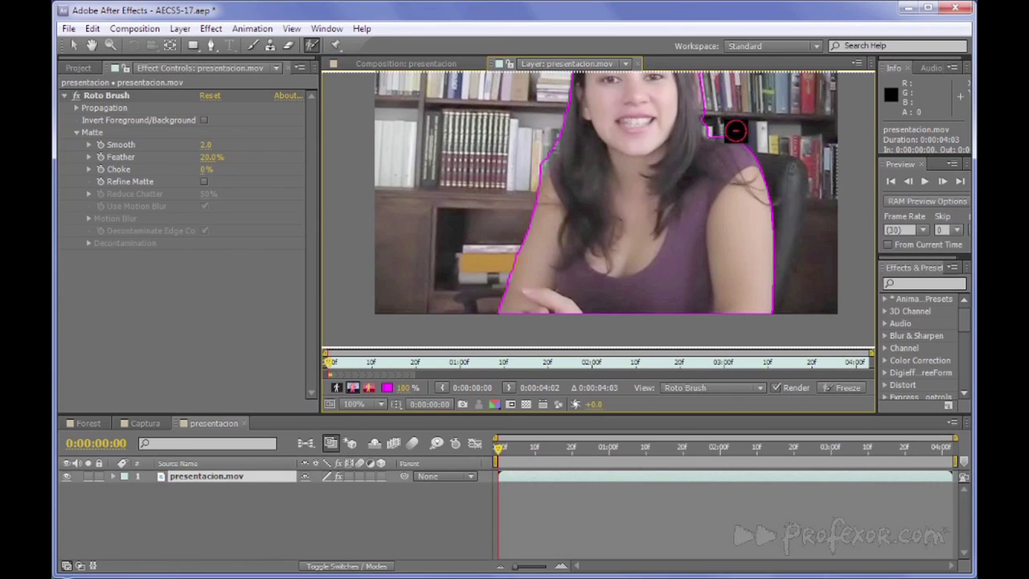
left_click_drag(634, 209, 634, 266)
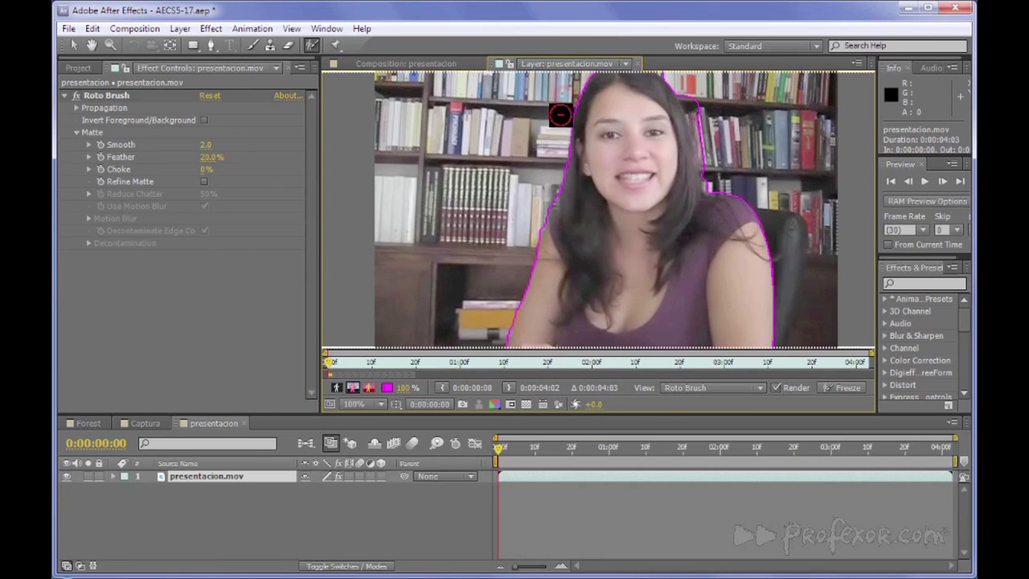
mouse_move(683, 106)
left_mouse_down()
mouse_move(692, 98)
mouse_move(712, 124)
left_mouse_up()
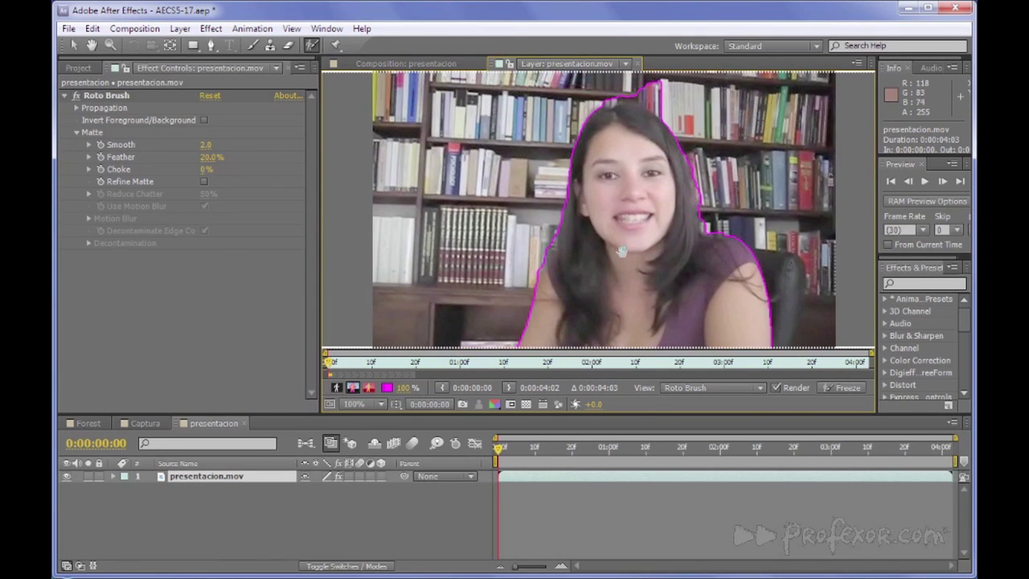
mouse_move(601, 95)
left_mouse_down()
mouse_move(633, 85)
mouse_move(681, 118)
left_mouse_up()
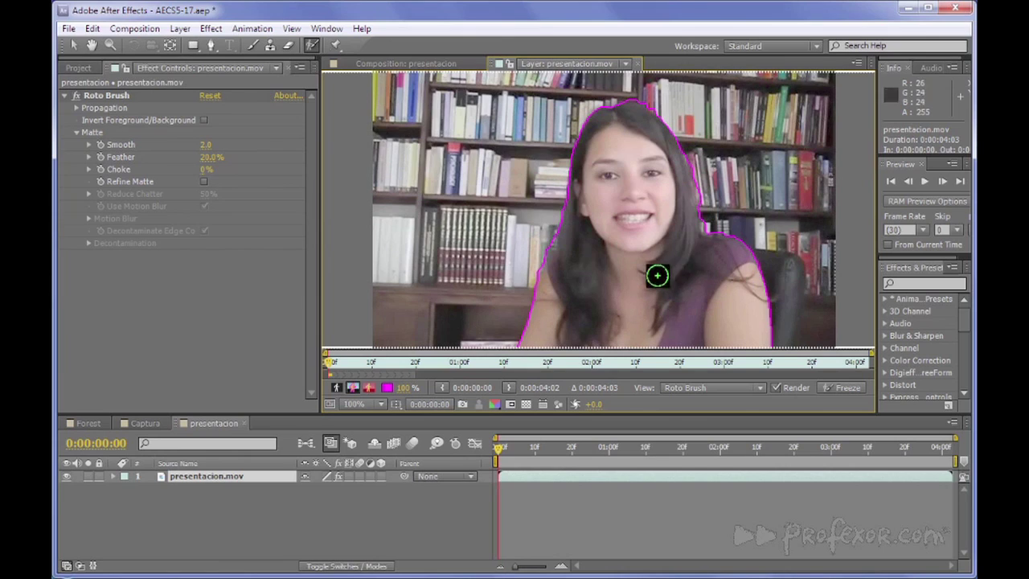
Step: View the whole frame and advance to 0:00:00:03, checking how the outline follows the woman
key("comma")
key("comma")
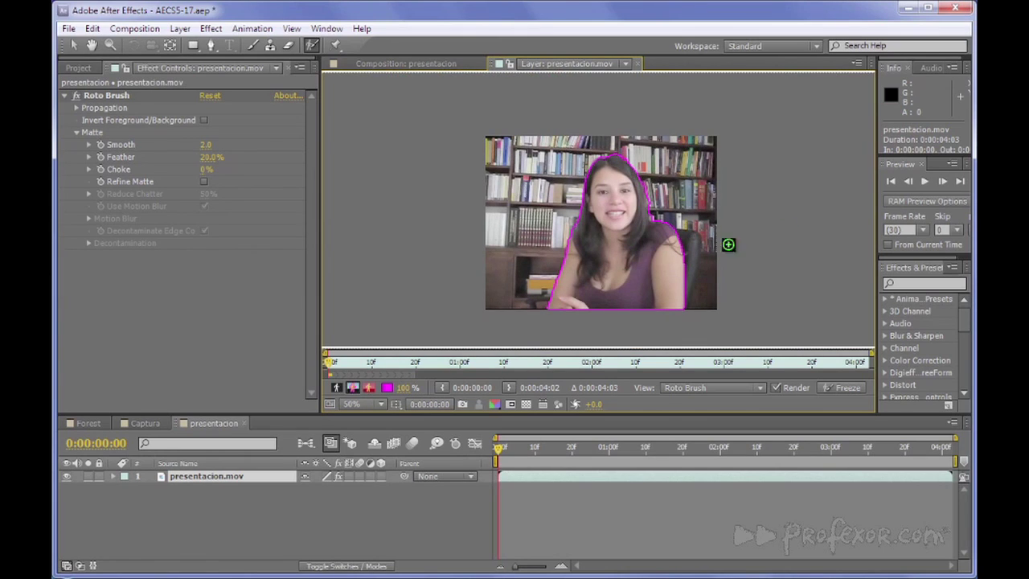
left_click(942, 181)
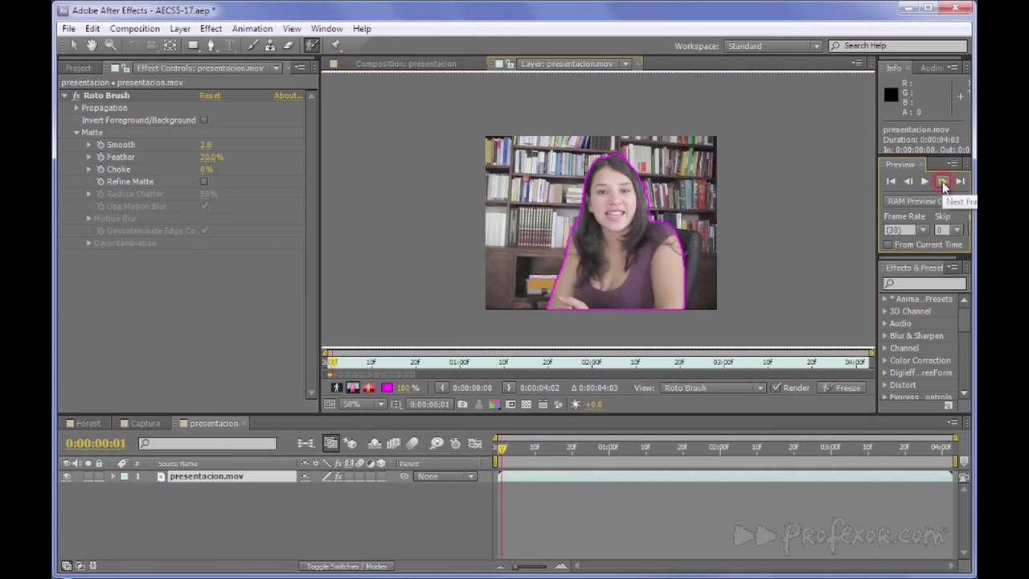
left_click(942, 181)
left_click(942, 182)
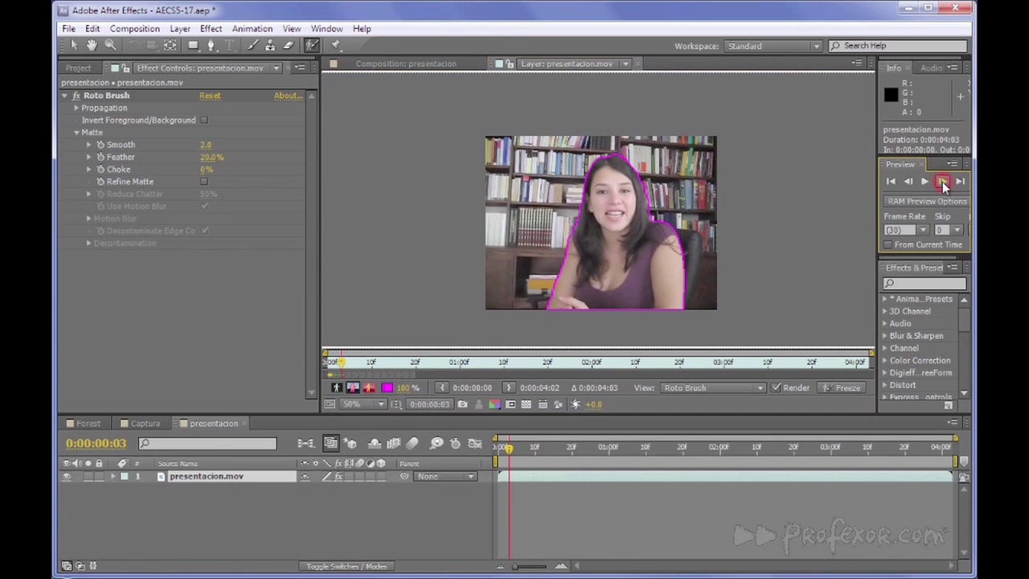
Step: Set the Roto Brush propagation Search Radius to 10 and briefly preview the search region
left_click(76, 107)
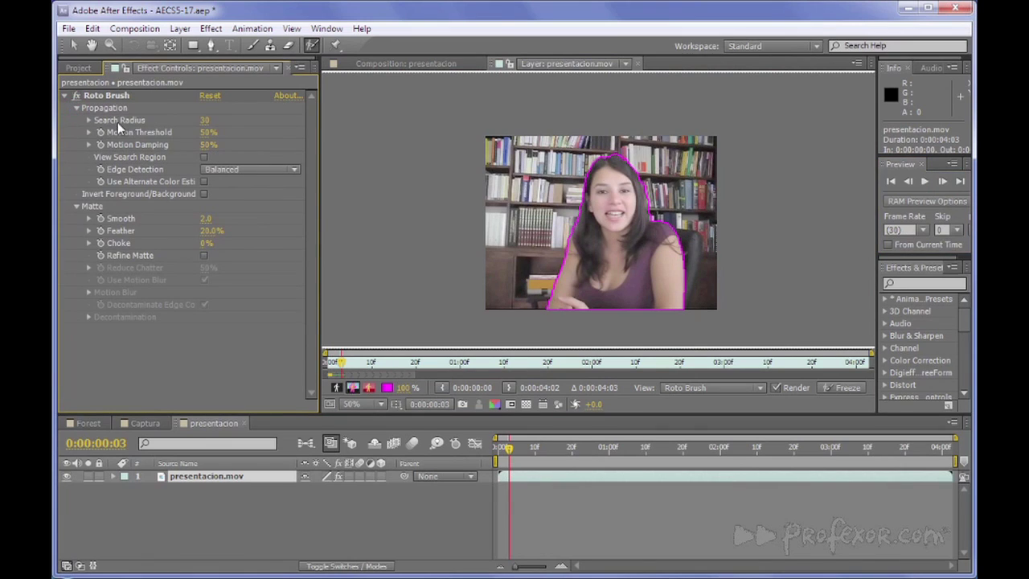
left_click(206, 121)
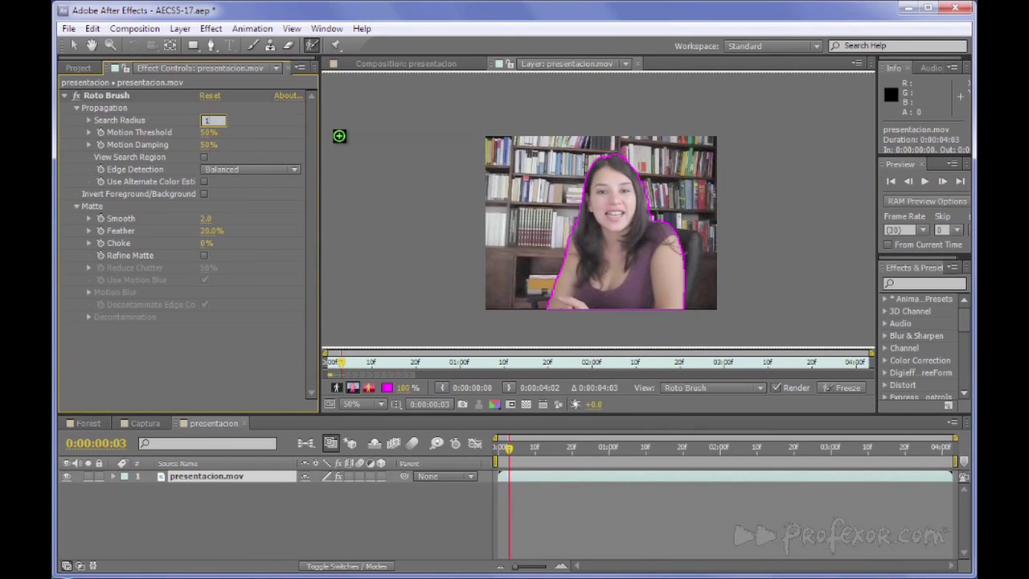
left_click(243, 122)
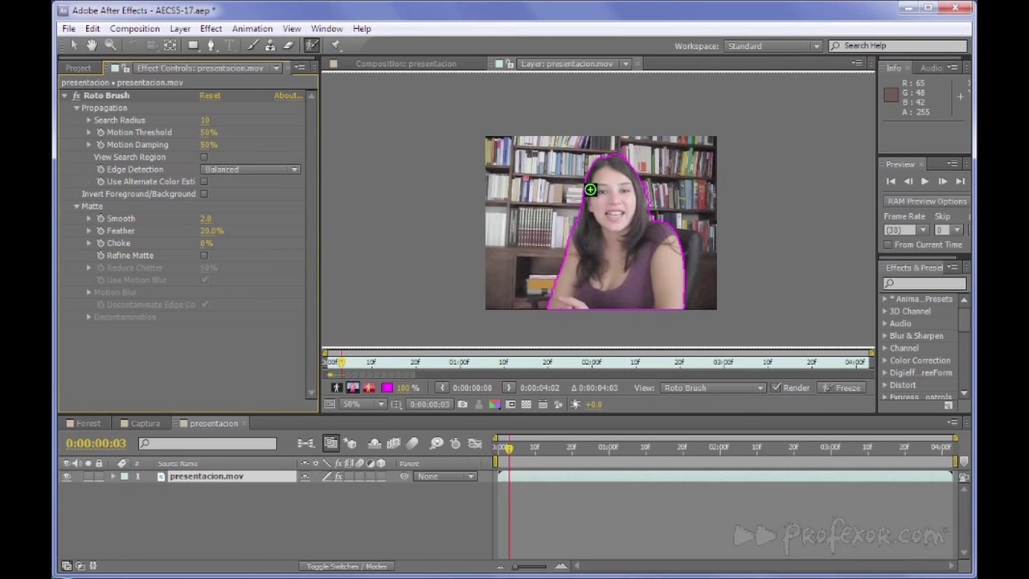
left_click(204, 157)
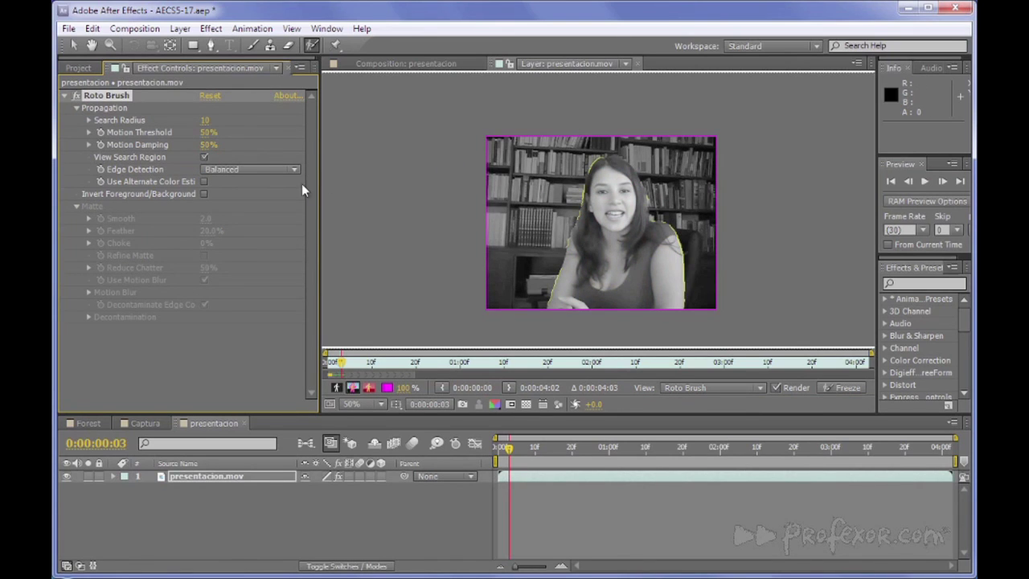
left_click(204, 157)
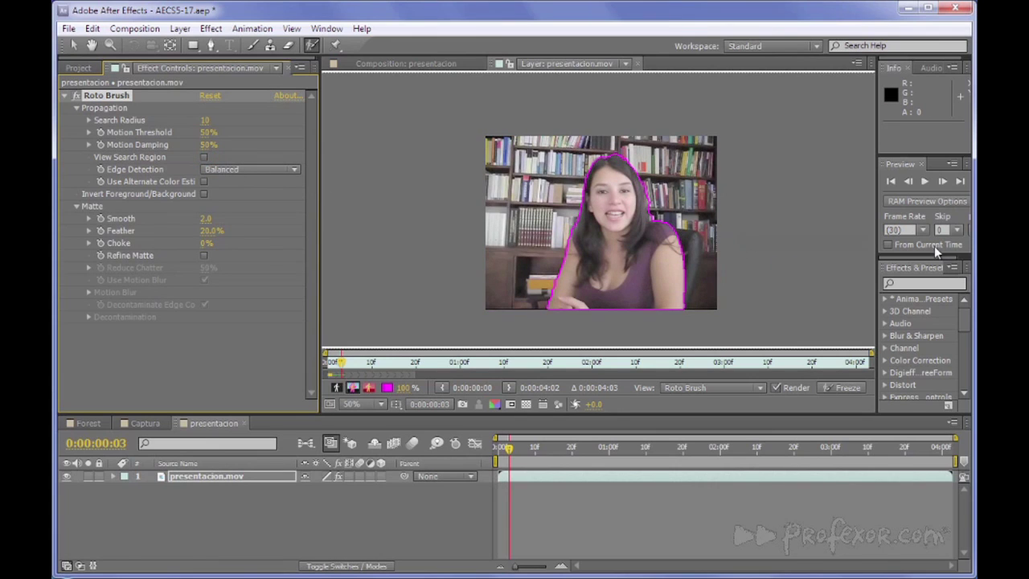
Step: Check the woman's outline frame by frame up to 0:00:00:14 and play the clip onward
left_click(942, 183)
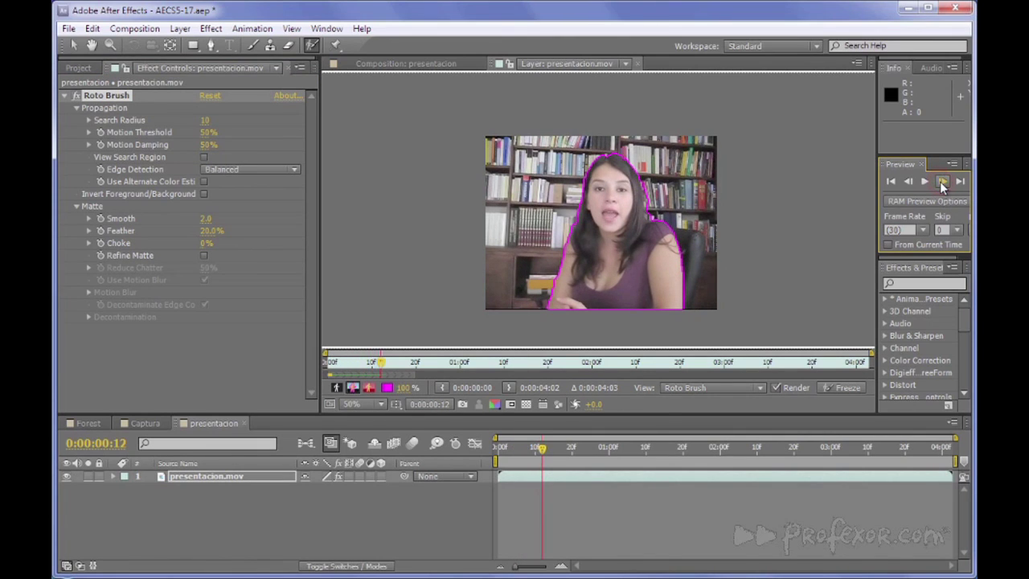
left_click(942, 183)
left_click(942, 183)
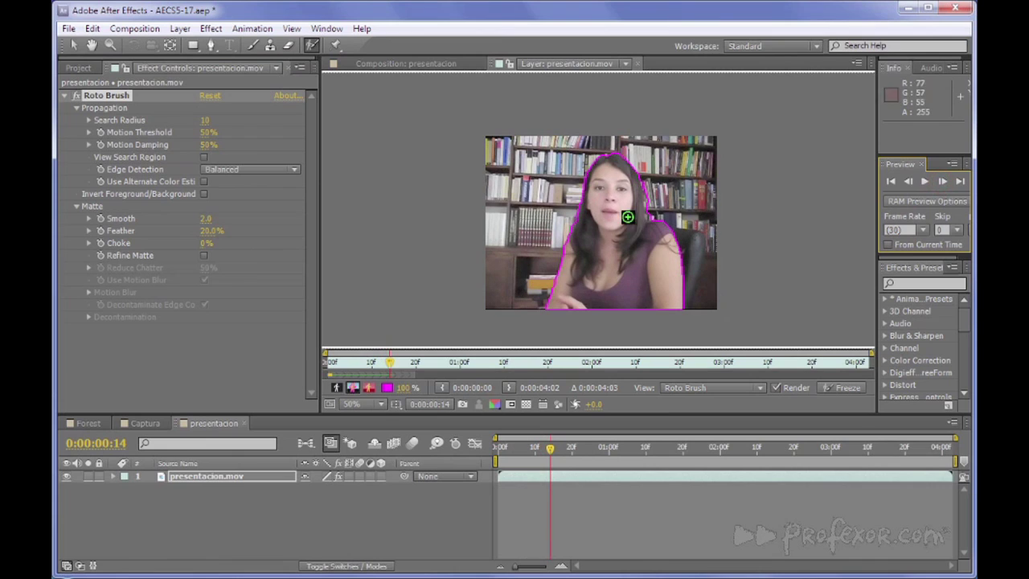
left_click(924, 182)
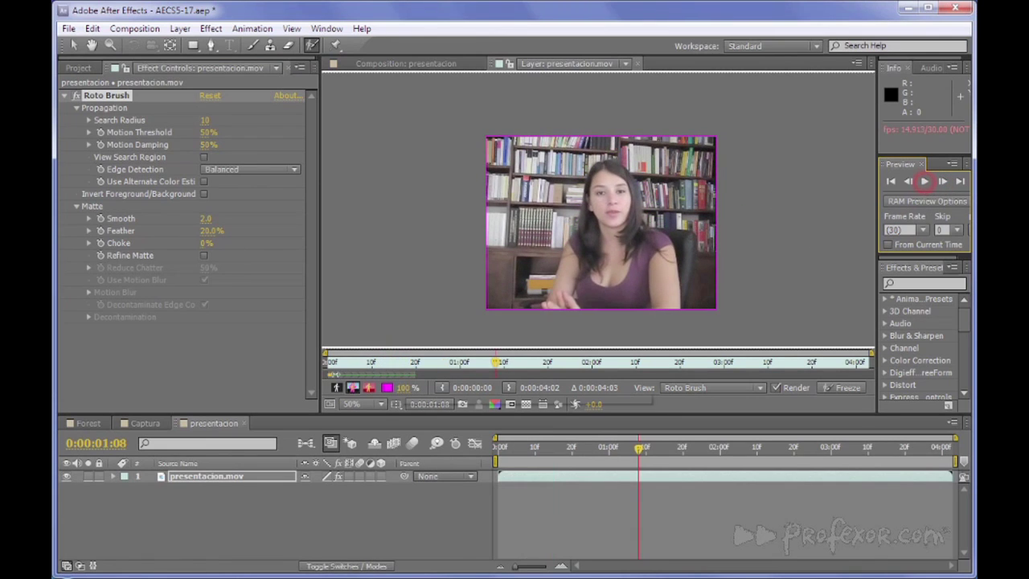
Step: Extend the Roto Brush span to the end of the clip and play through to 0:00:01:22 to propagate the outline
mouse_move(416, 360)
left_mouse_down()
mouse_move(404, 366)
mouse_move(902, 367)
left_mouse_up()
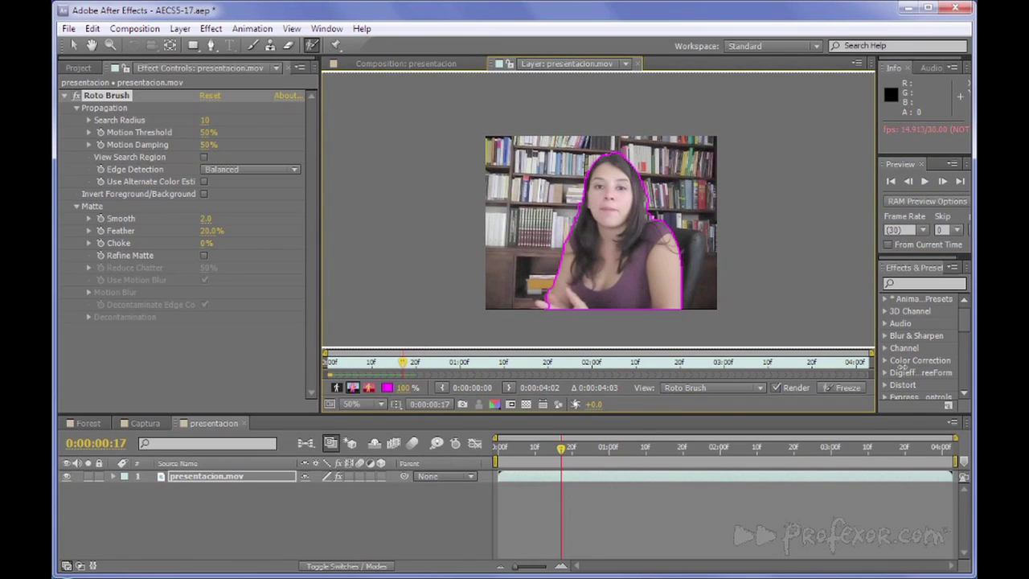
left_click(925, 183)
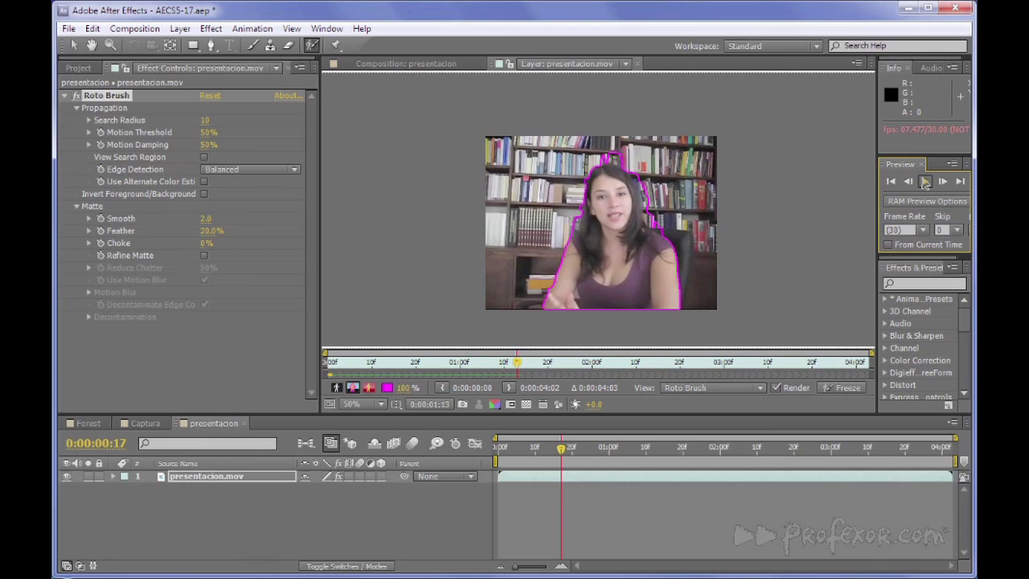
left_click(924, 182)
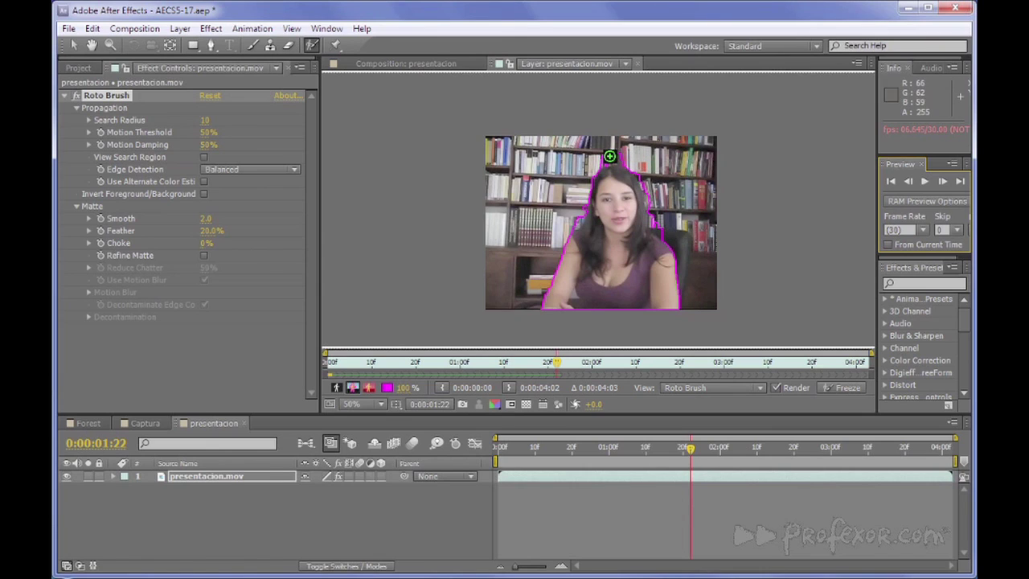
Step: At 0:00:01:22, subtract the background above the woman's head and beside her hair, undoing and repainting the first stroke
mouse_move(618, 158)
left_mouse_down()
mouse_move(610, 162)
mouse_move(639, 167)
left_mouse_up()
key("ctrl+z")
left_click_drag(636, 161, 567, 160)
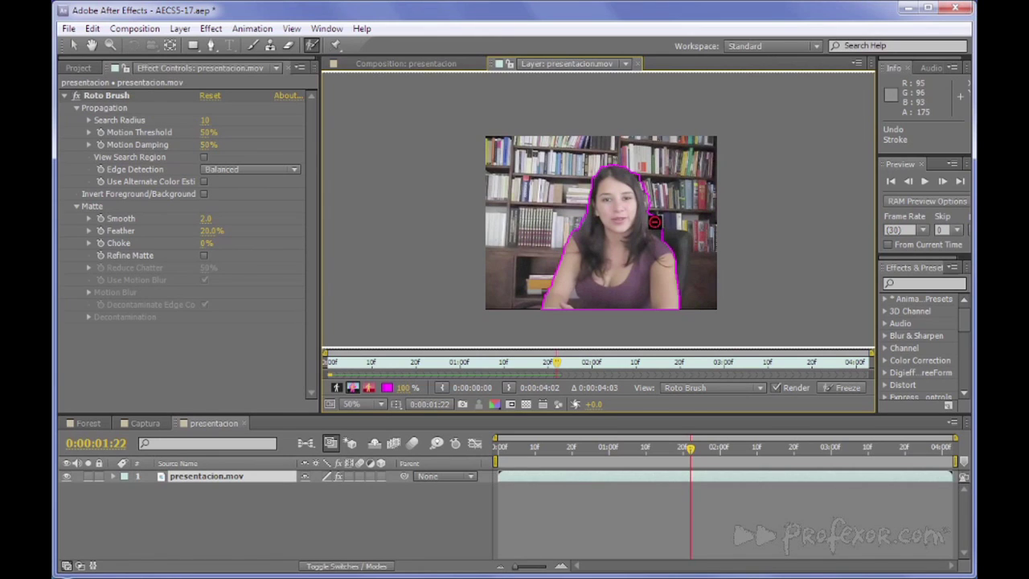
left_click_drag(655, 216, 653, 185)
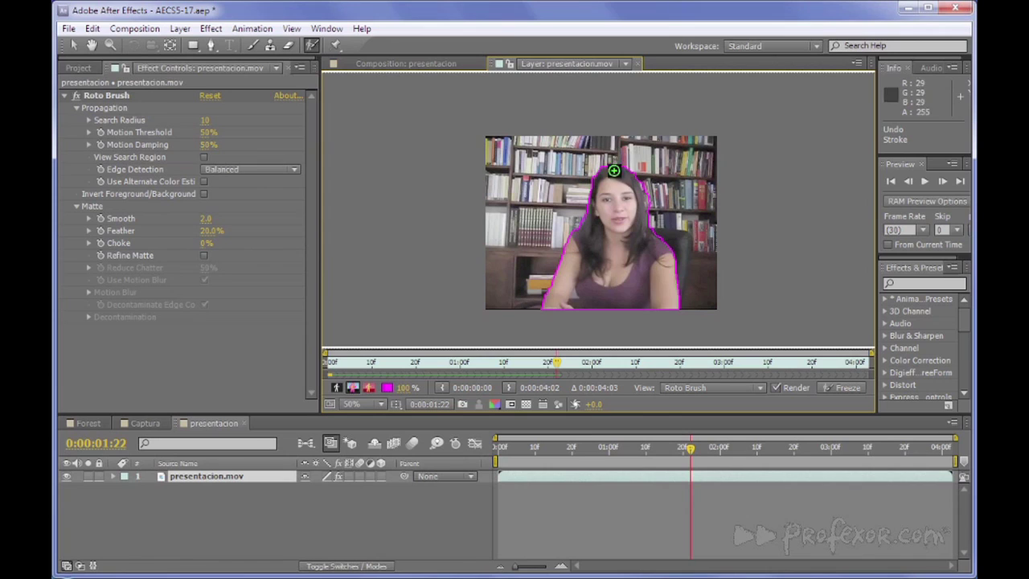
Step: Go back to 0:00:01:05 and correct the head outline, subtracting the surrounding background and adding the lost hair and face back
mouse_move(559, 366)
left_mouse_down()
mouse_move(443, 366)
mouse_move(462, 364)
left_mouse_up()
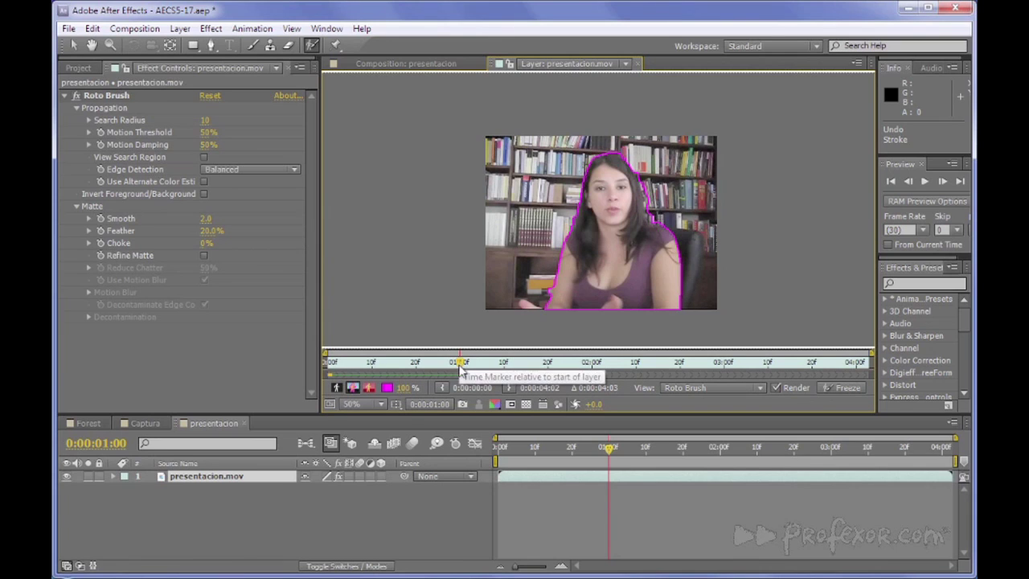
left_click_drag(459, 363, 482, 363)
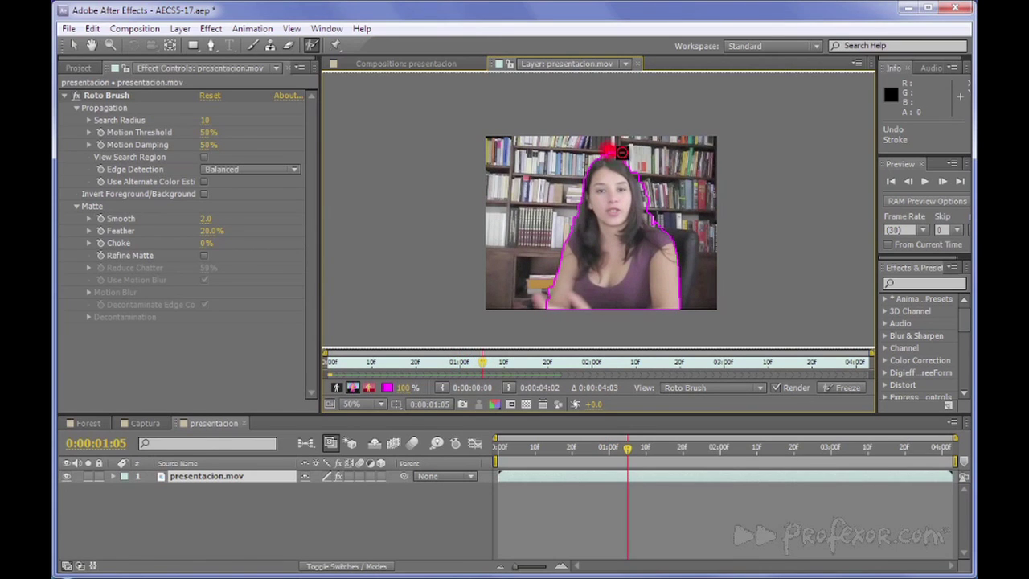
mouse_move(644, 170)
left_mouse_down()
mouse_move(651, 212)
mouse_move(672, 234)
left_mouse_up()
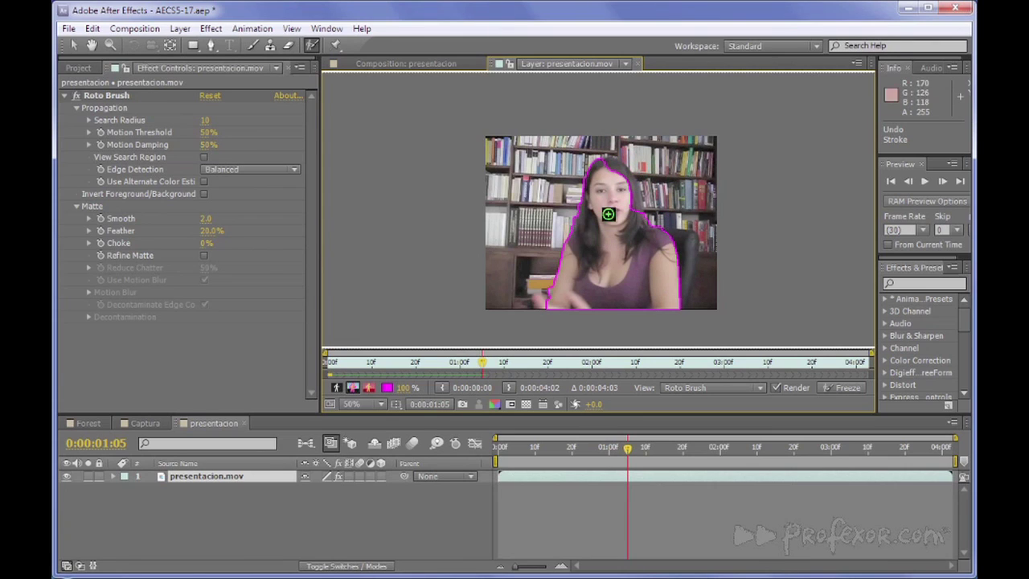
mouse_move(604, 168)
left_mouse_down()
mouse_move(624, 172)
mouse_move(641, 224)
left_mouse_up()
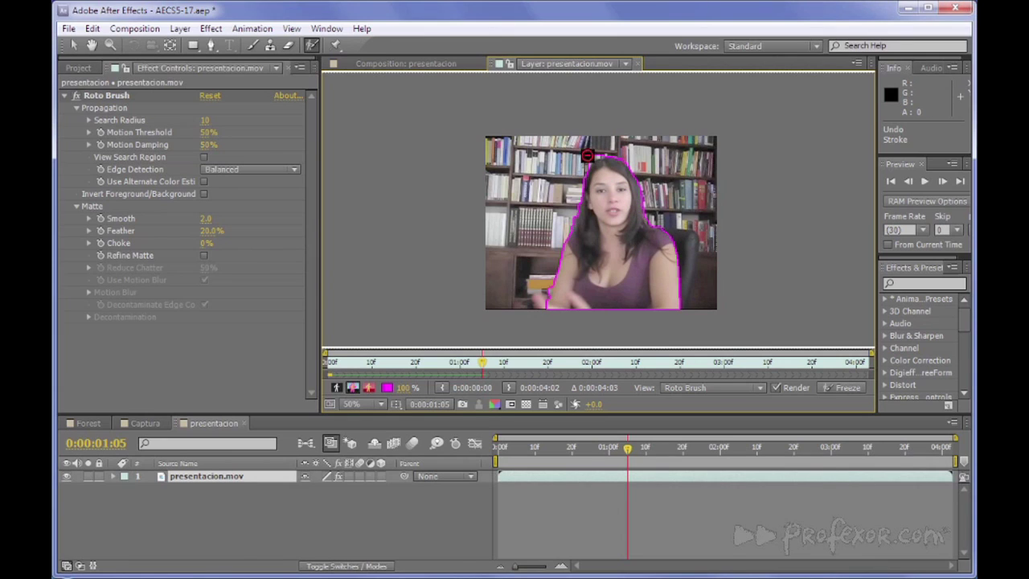
left_click_drag(602, 147, 585, 163)
Step: Advance frame by frame to 0:00:01:11, checking the outline around the woman's head and arms
left_click(942, 182)
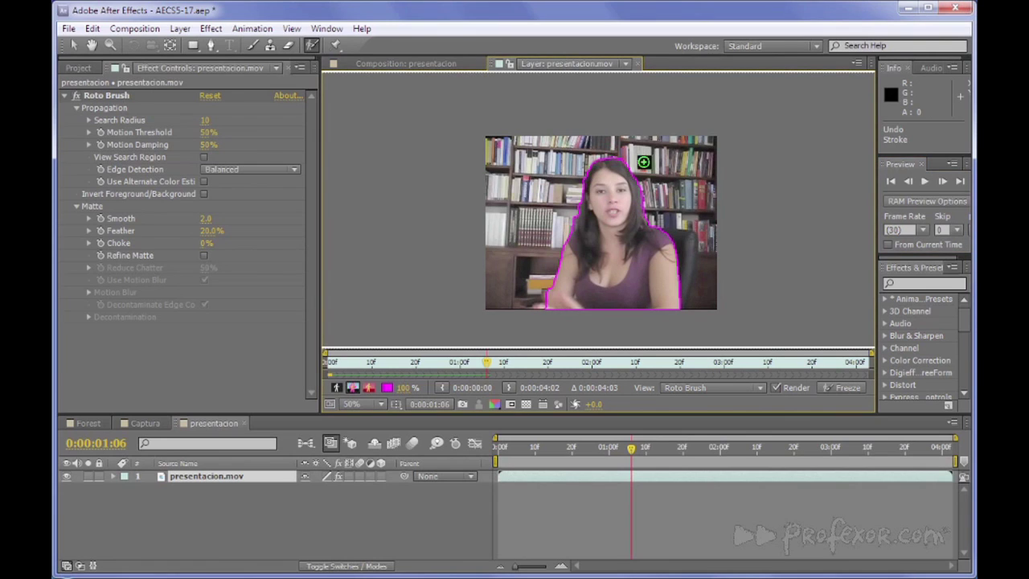
left_click(944, 182)
left_click(944, 181)
left_click(944, 182)
left_click(943, 181)
left_click(943, 181)
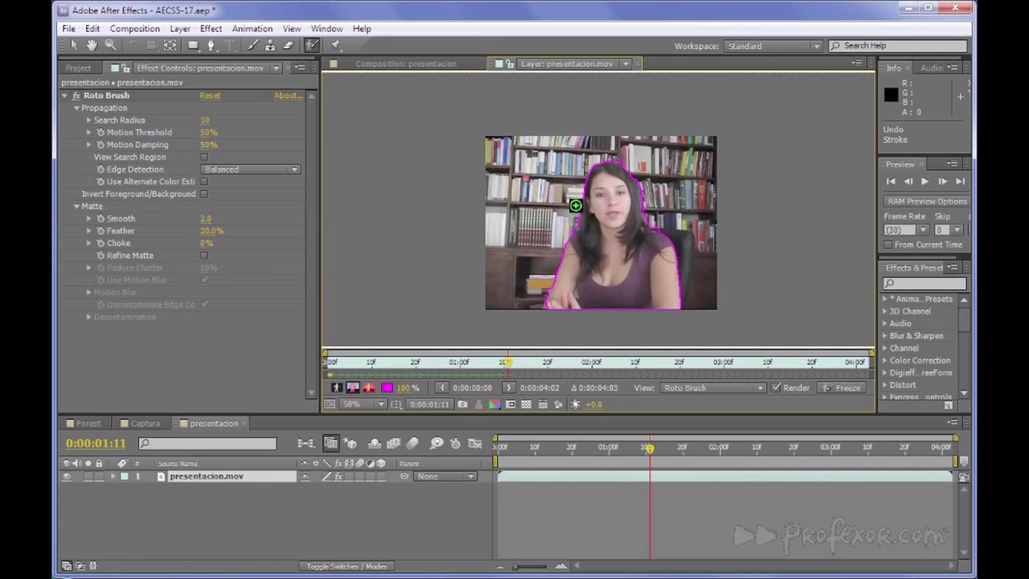
Step: Advance to 0:00:01:16 and subtract the background around the woman's head and hair from the Roto Brush selection
left_click(943, 183)
left_click(943, 183)
left_click(943, 182)
left_click(943, 182)
left_click(943, 182)
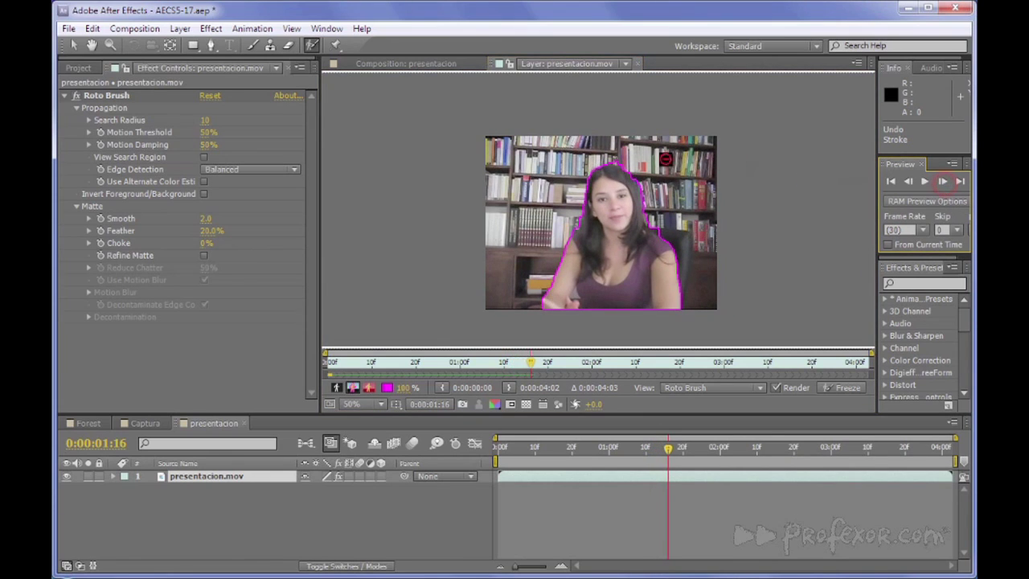
mouse_move(618, 158)
left_mouse_down()
mouse_move(670, 158)
mouse_move(578, 188)
mouse_move(566, 242)
left_mouse_up()
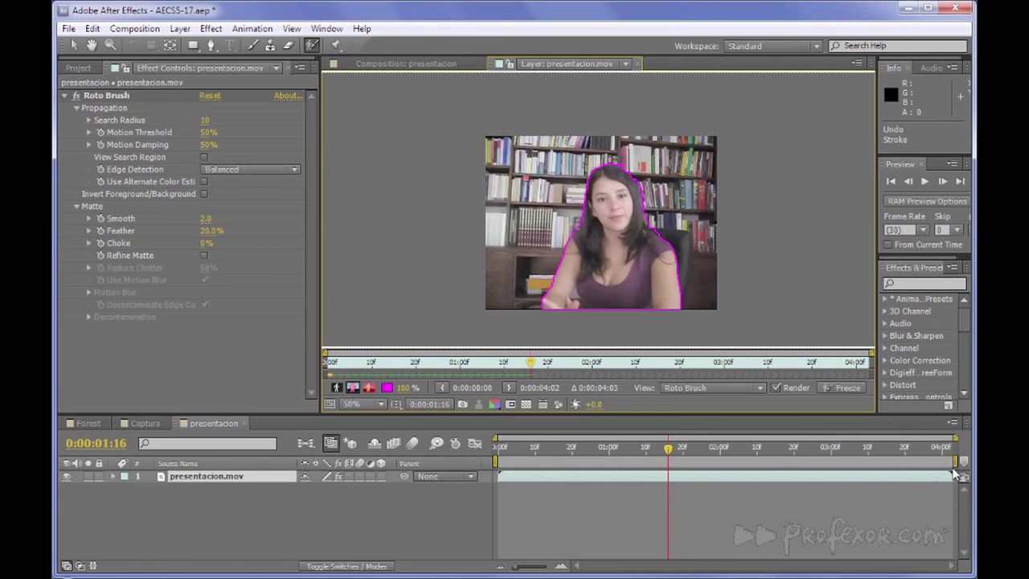
Step: End the work area at 0:00:01:16 and freeze the Roto Brush segmentation
left_click_drag(955, 459, 667, 480)
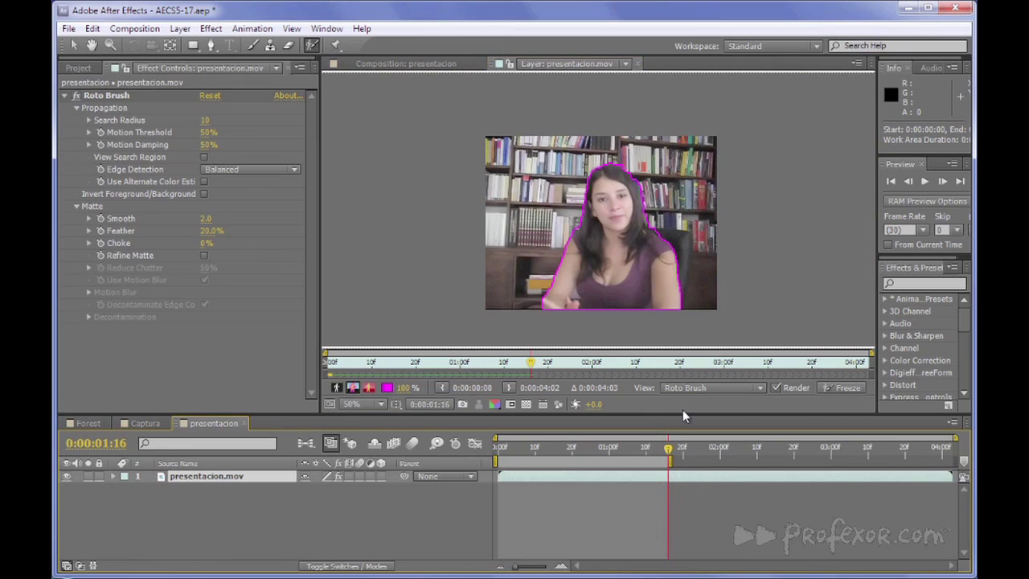
left_click(844, 389)
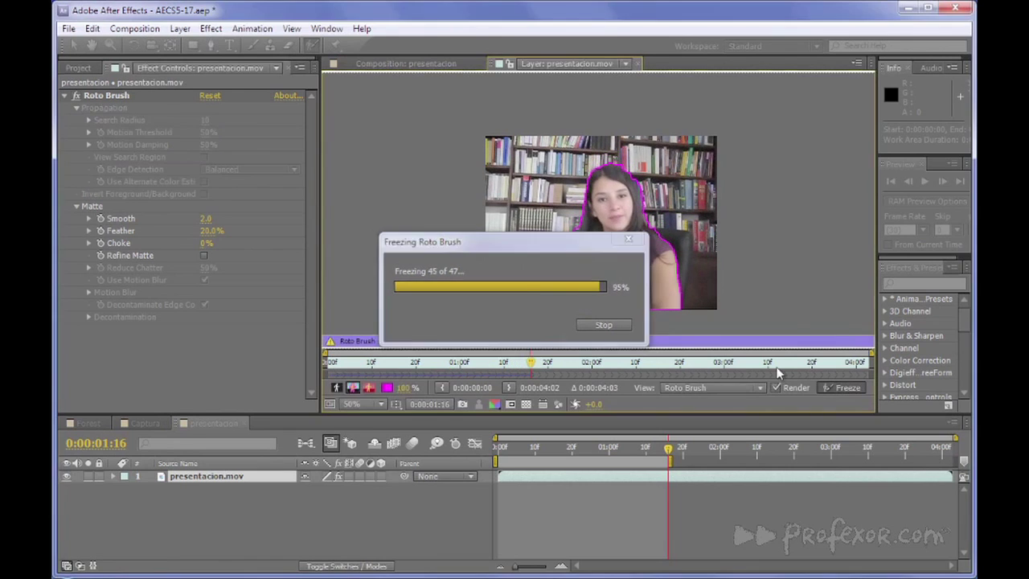
Step: Show the presentacion composition and scrub back to about 0:00:00:29 to review the cut-out against transparency
left_click(426, 65)
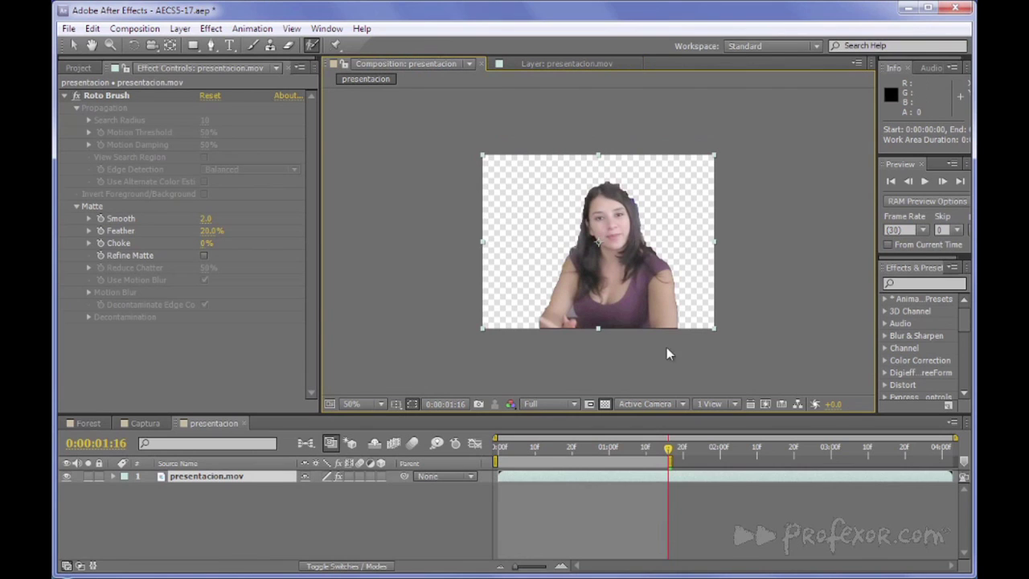
left_click_drag(668, 448, 607, 455)
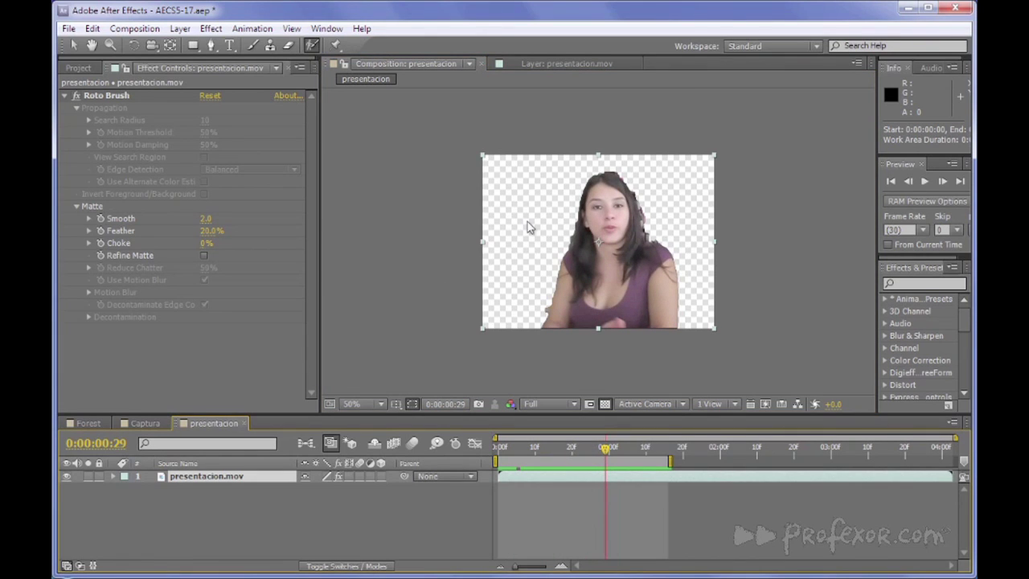
Step: Go to 0:00:01:16 in the presentacion composition and set the Roto Brush matte's Smooth to 11.6
left_click_drag(606, 448, 668, 453)
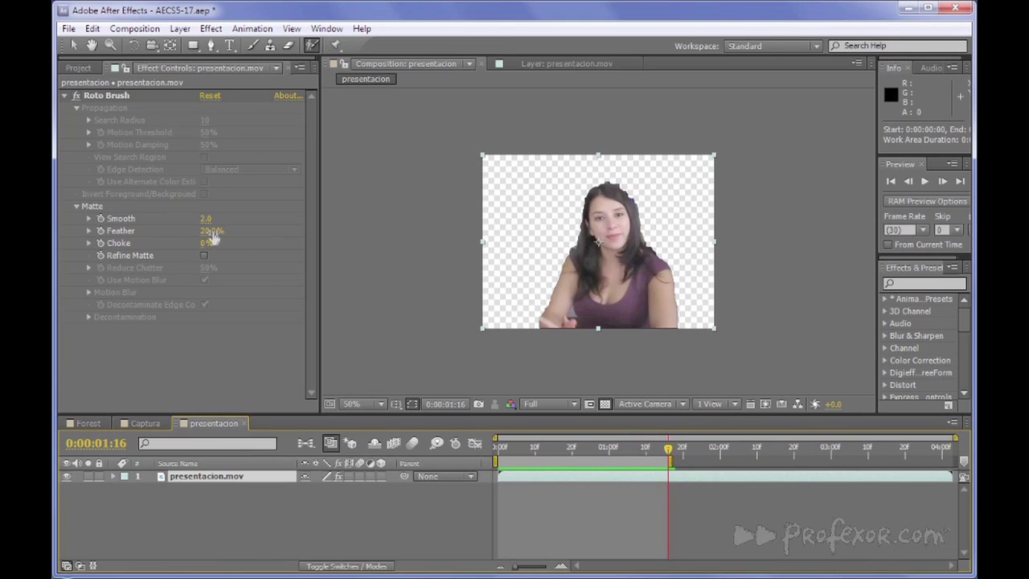
left_click_drag(206, 218, 228, 221)
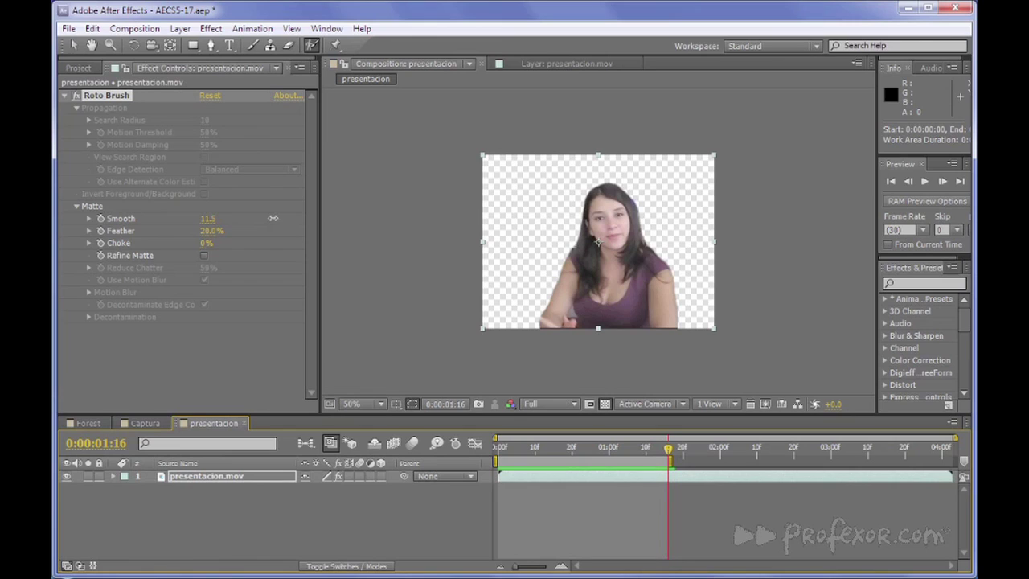
left_click_drag(274, 218, 274, 224)
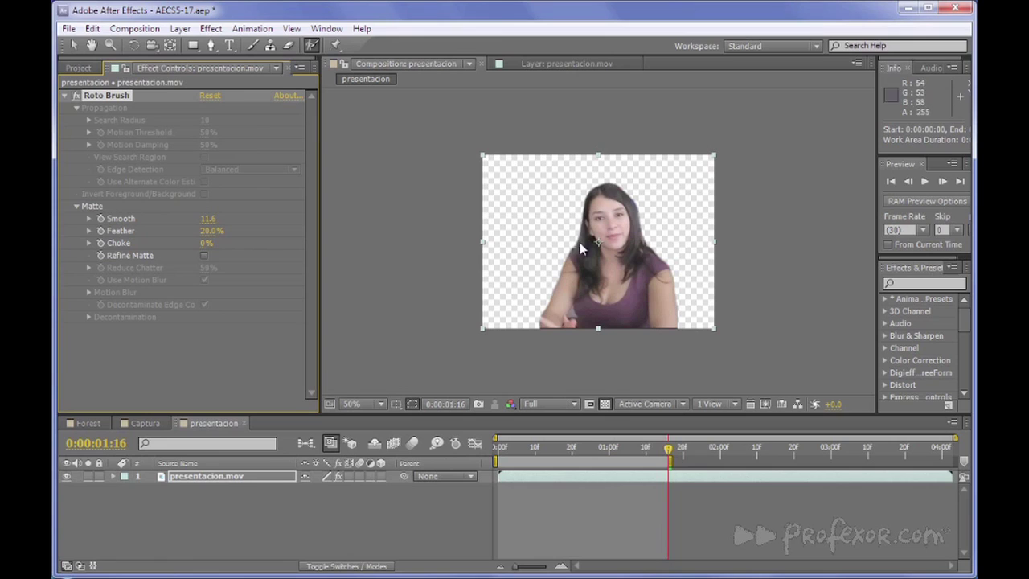
Step: Try different Feather amounts on the Roto Brush matte and set Feather back to 20%
left_click_drag(206, 233, 156, 230)
left_click_drag(283, 230, 229, 230)
left_click(217, 231)
type("20")
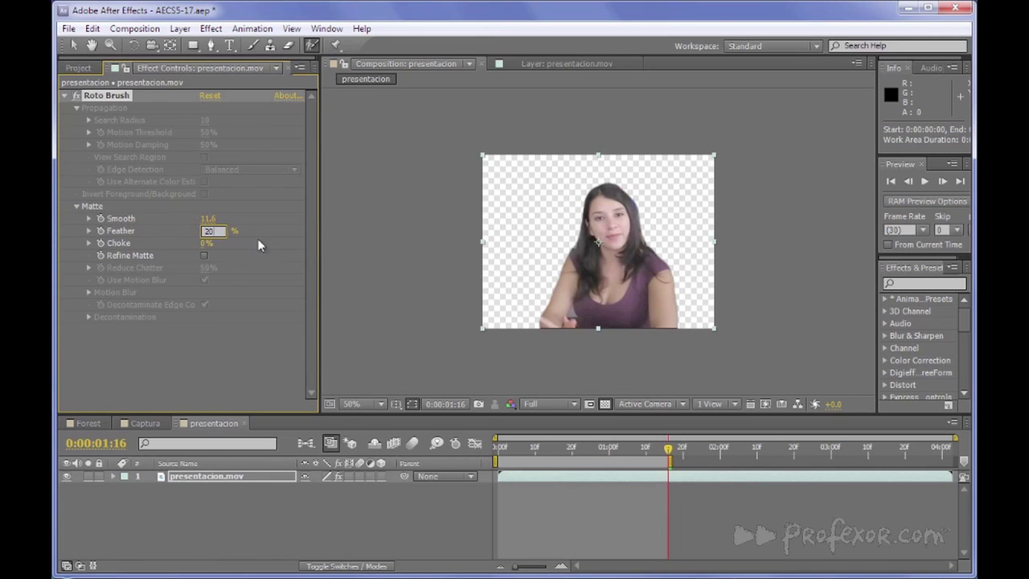
left_click(250, 235)
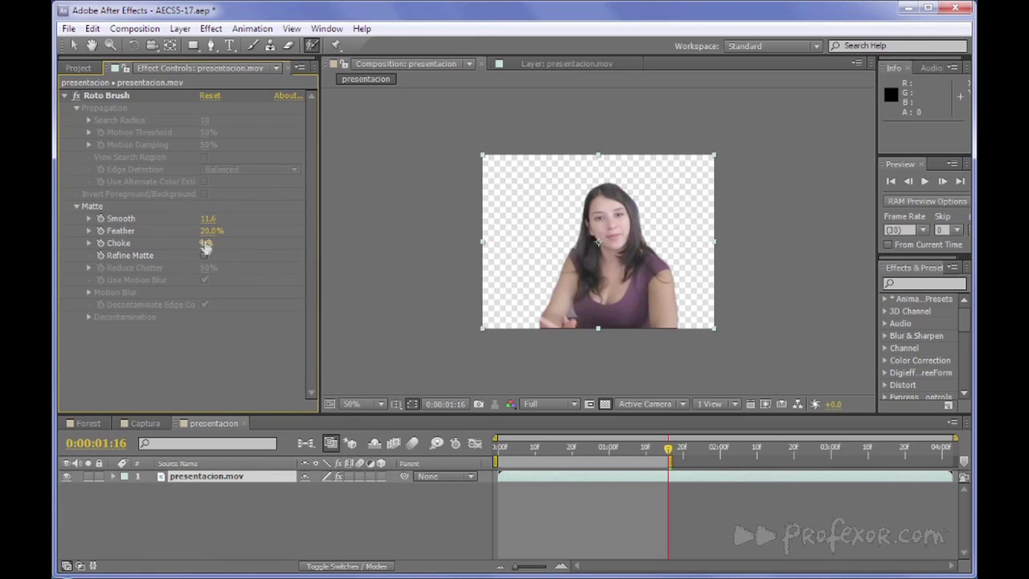
Step: Set the matte's Choke to -8% and scrub from the start to 0:00:01:15 to review the cut-out
mouse_move(206, 244)
left_mouse_down()
mouse_move(281, 246)
mouse_move(64, 248)
mouse_move(175, 248)
mouse_move(113, 259)
mouse_move(137, 258)
left_mouse_up()
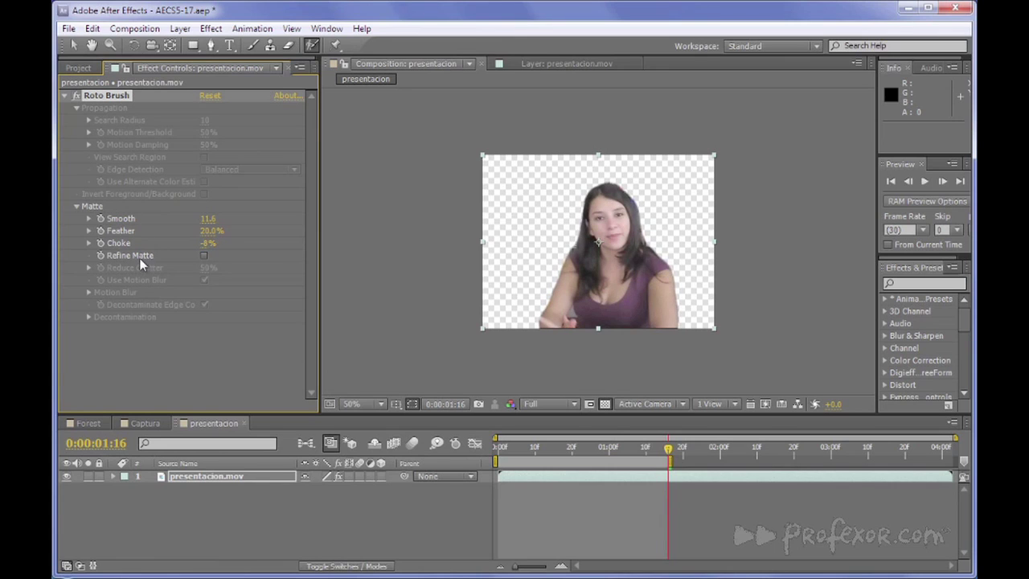
left_click_drag(501, 450, 664, 447)
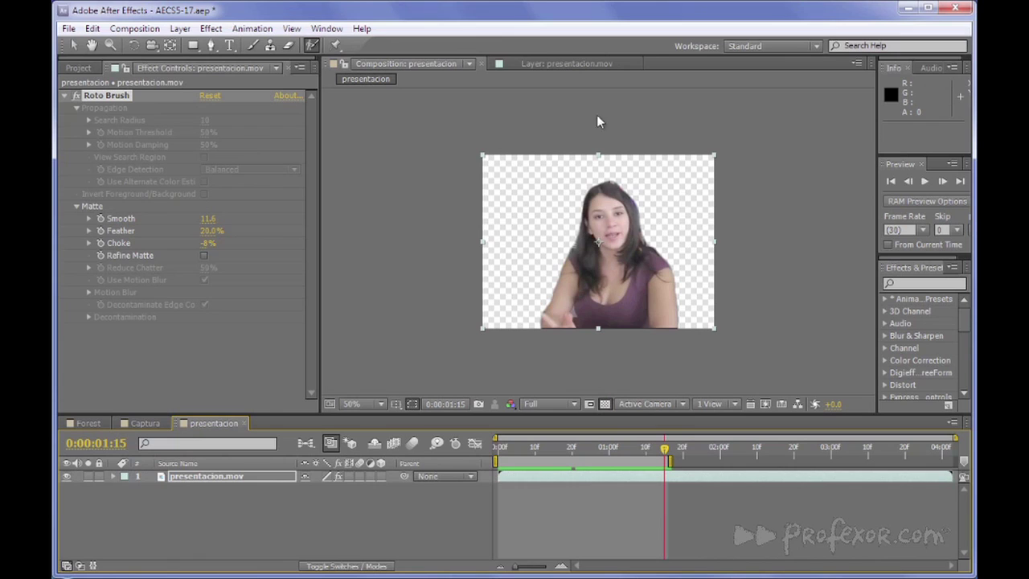
Step: Create a new composition from the presentacion2.mov footage
left_click(78, 68)
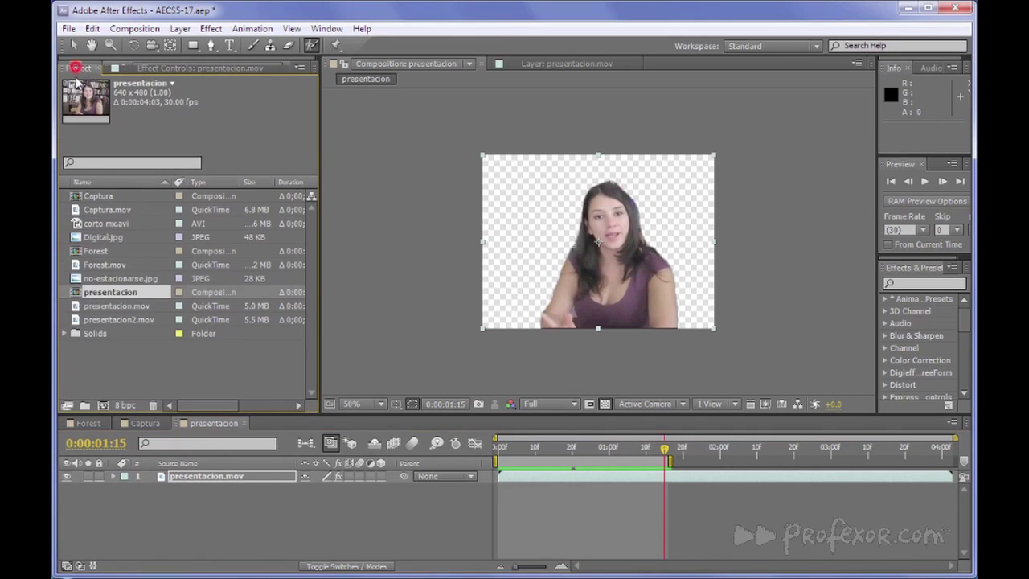
left_click(129, 373)
left_click(75, 319)
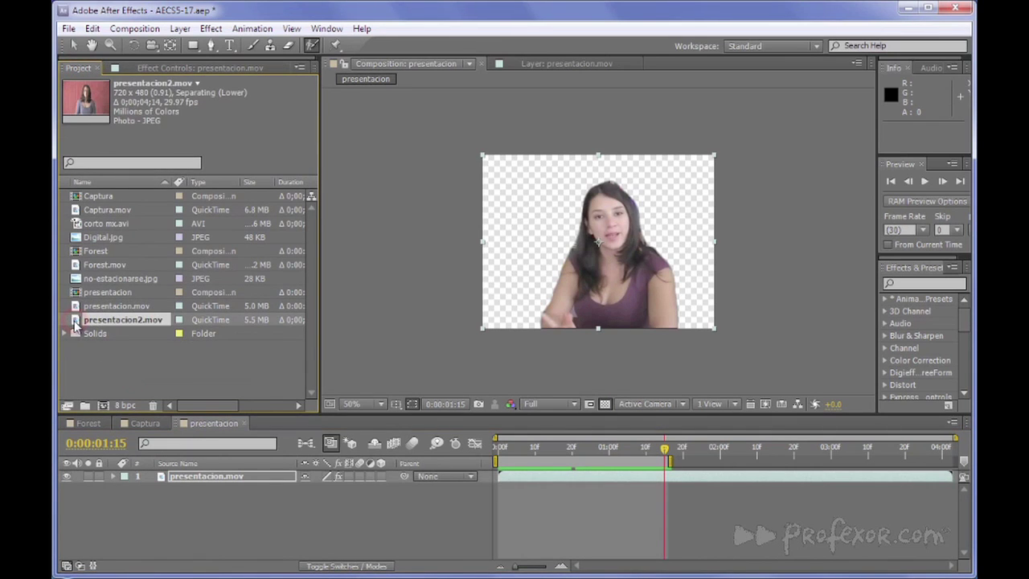
left_click_drag(76, 322, 107, 406)
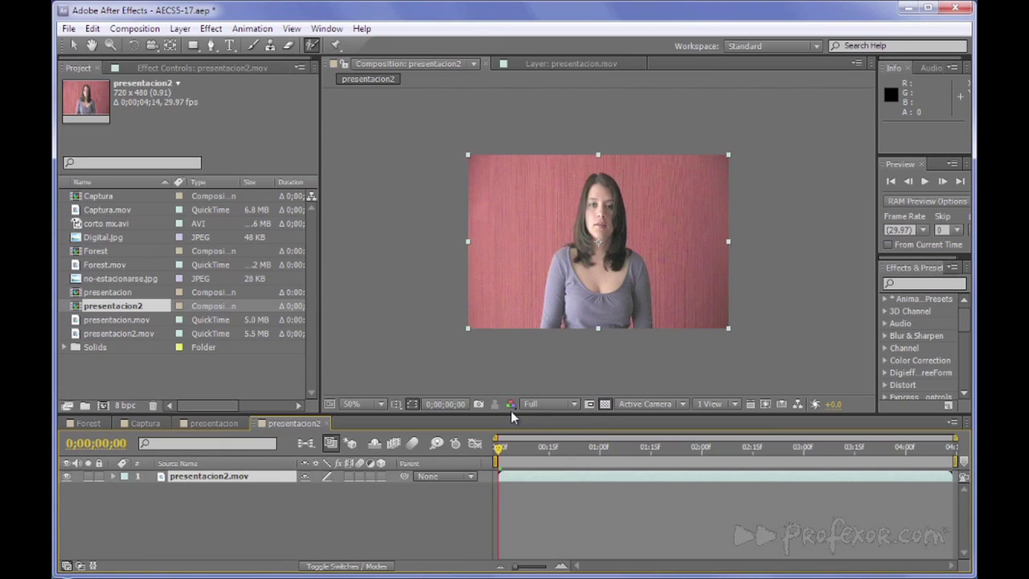
Step: Open the presentacion2.mov layer and paint a Roto Brush foreground stroke over the woman on the first frame
double_click(234, 477)
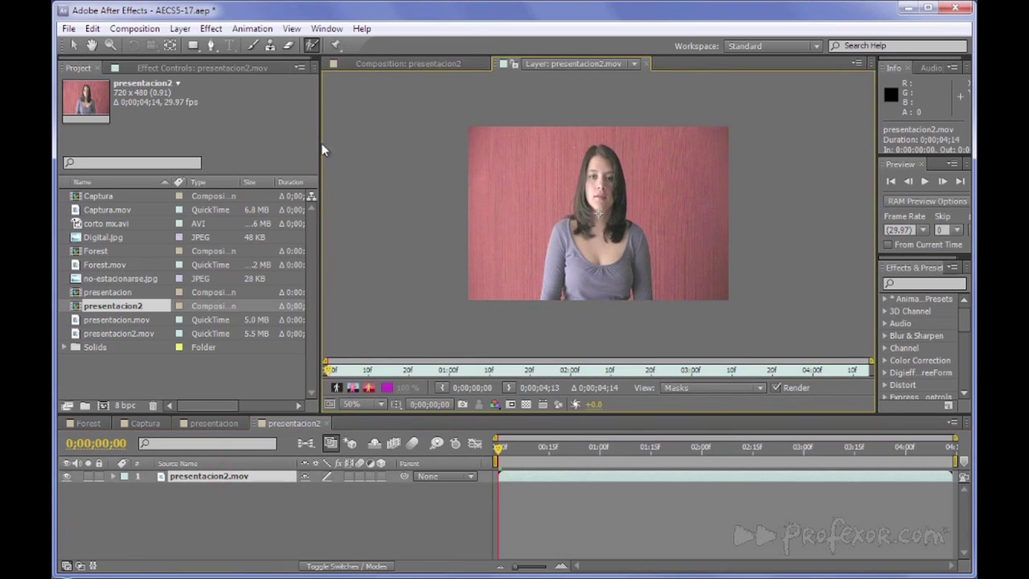
mouse_move(549, 299)
left_mouse_down()
mouse_move(559, 231)
mouse_move(585, 218)
mouse_move(600, 160)
mouse_move(613, 165)
mouse_move(616, 213)
mouse_move(636, 244)
mouse_move(642, 312)
left_mouse_up()
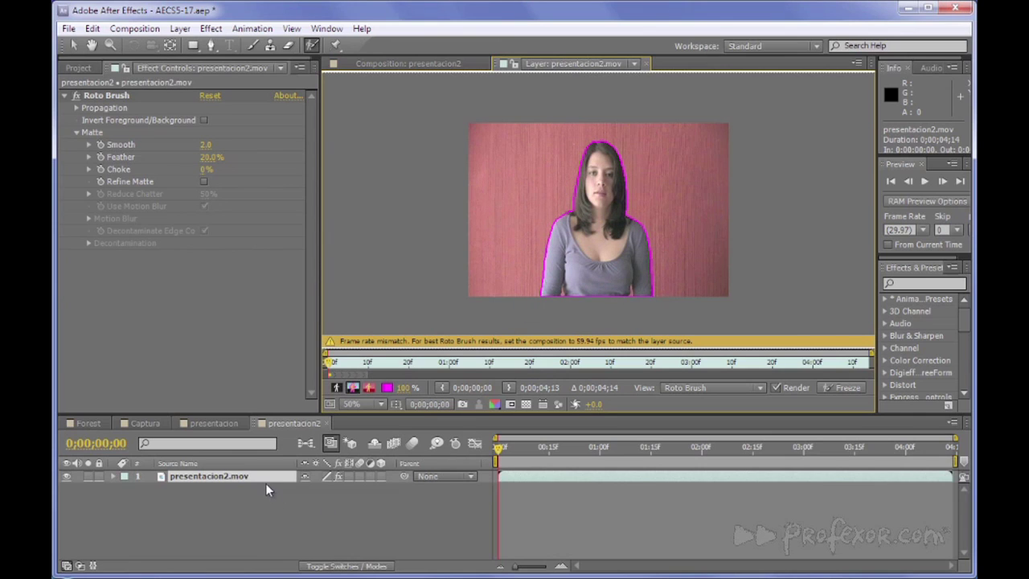
Step: Set the presentacion2 composition's frame rate to 59.94 frames per second
left_click(84, 69)
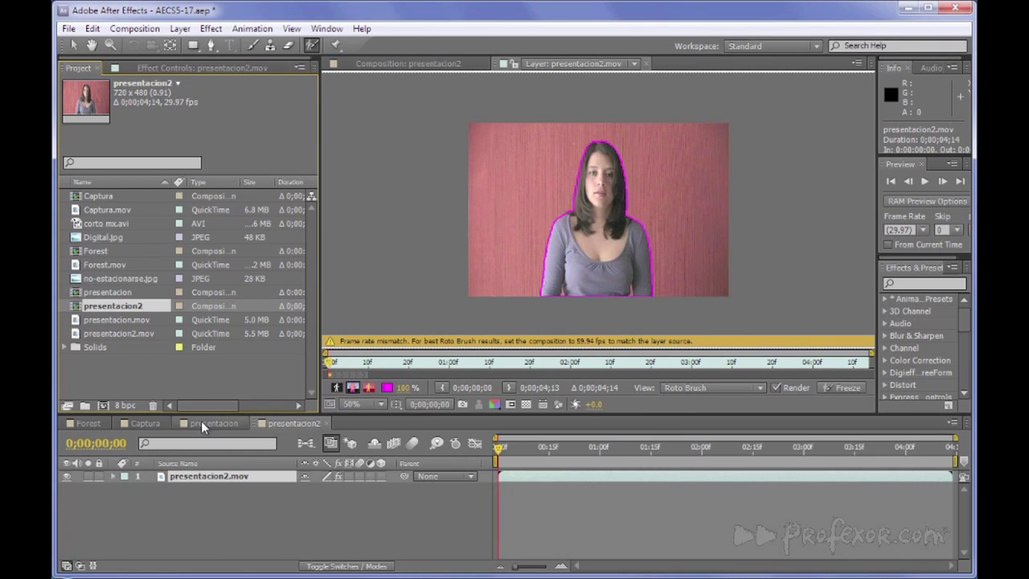
left_click(280, 422)
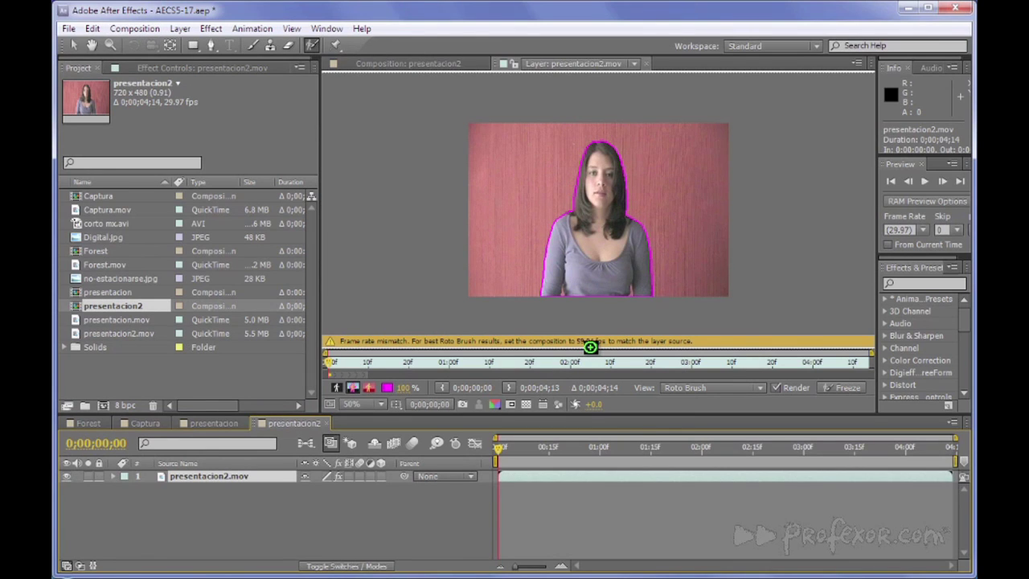
left_click(146, 30)
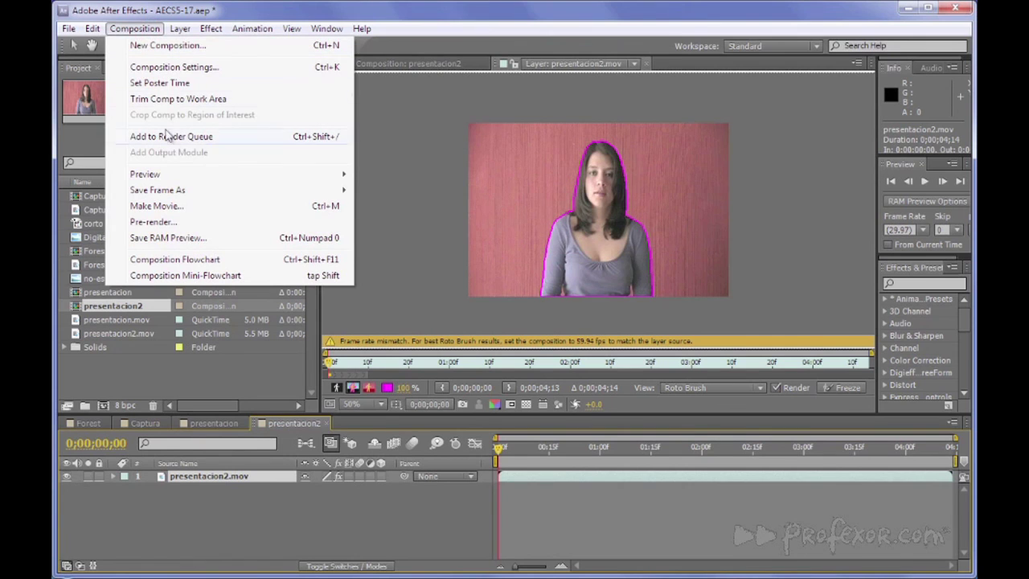
left_click(168, 68)
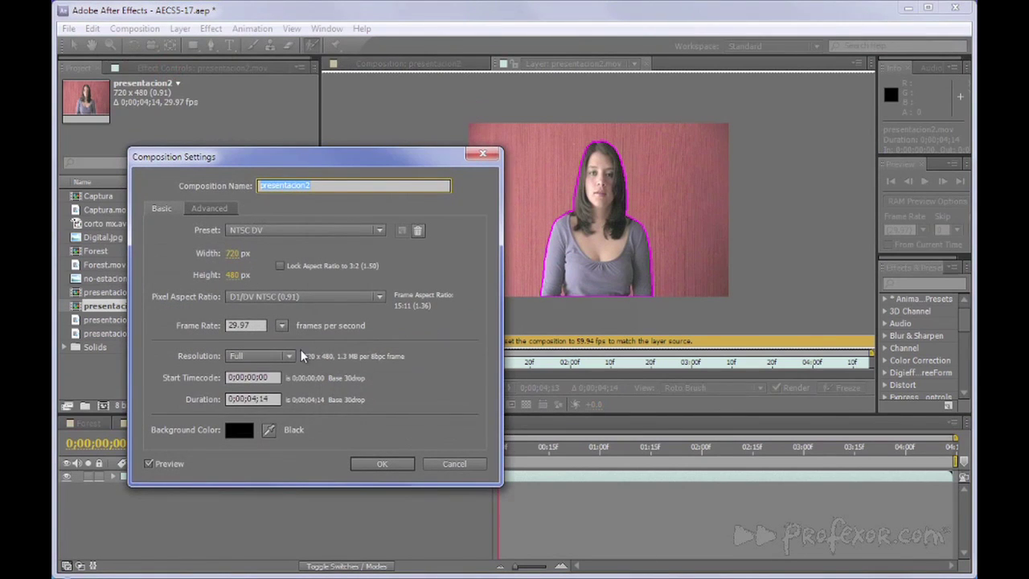
left_click(281, 324)
left_click(314, 487)
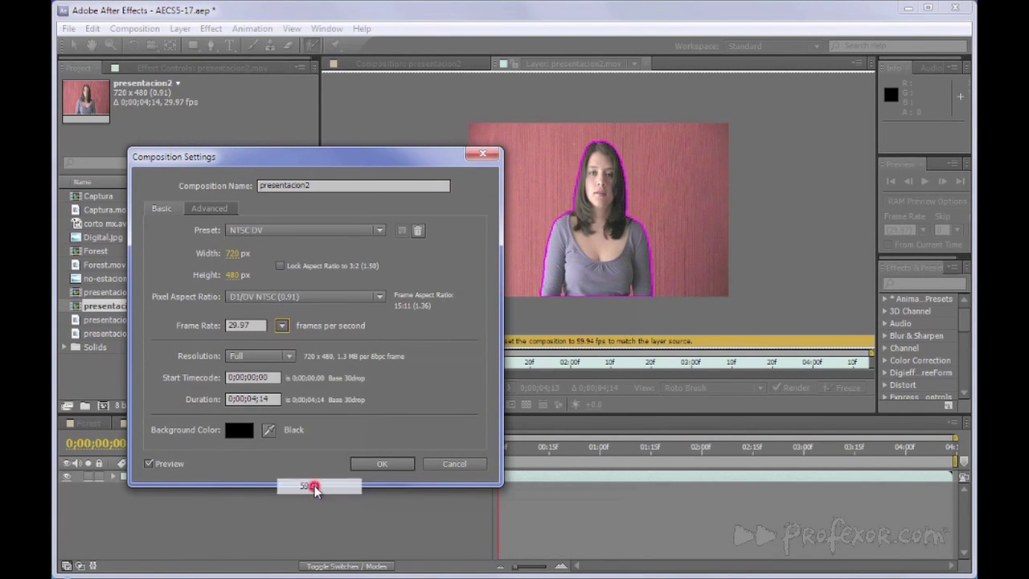
left_click(377, 462)
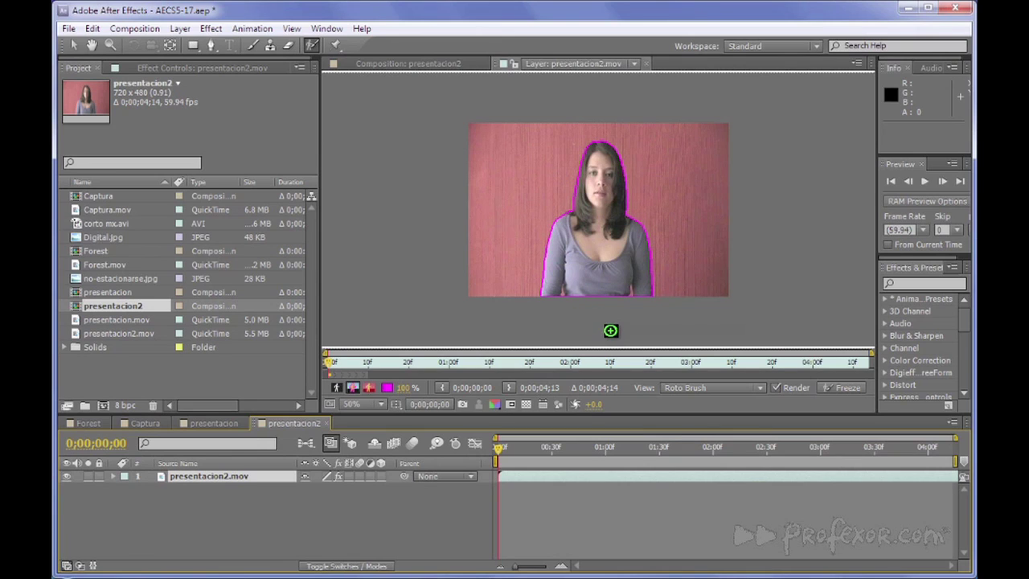
Step: Preview the first frames of the outline and extend the Roto Brush span to the end of the clip
left_click(925, 182)
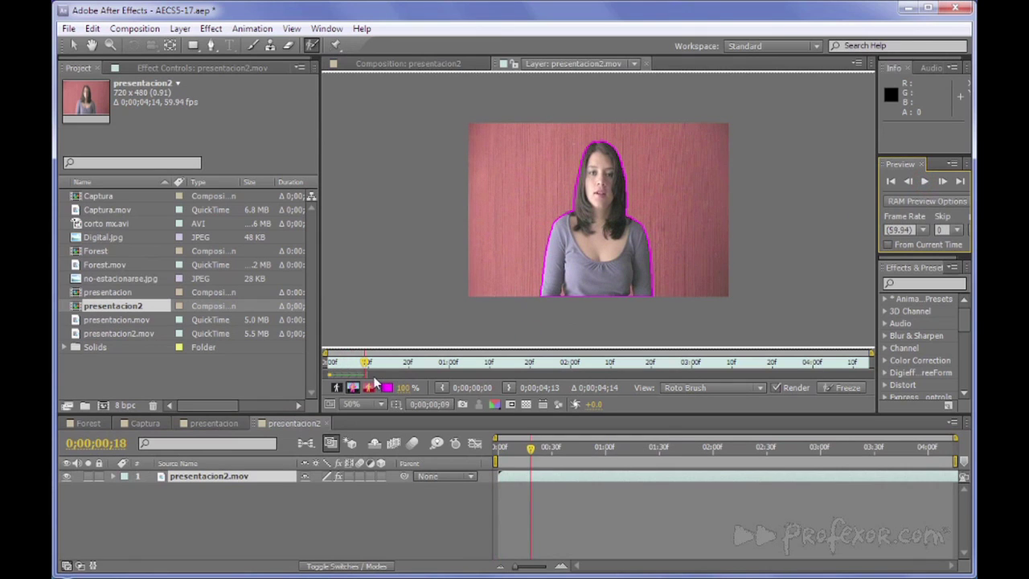
left_click_drag(367, 376, 901, 362)
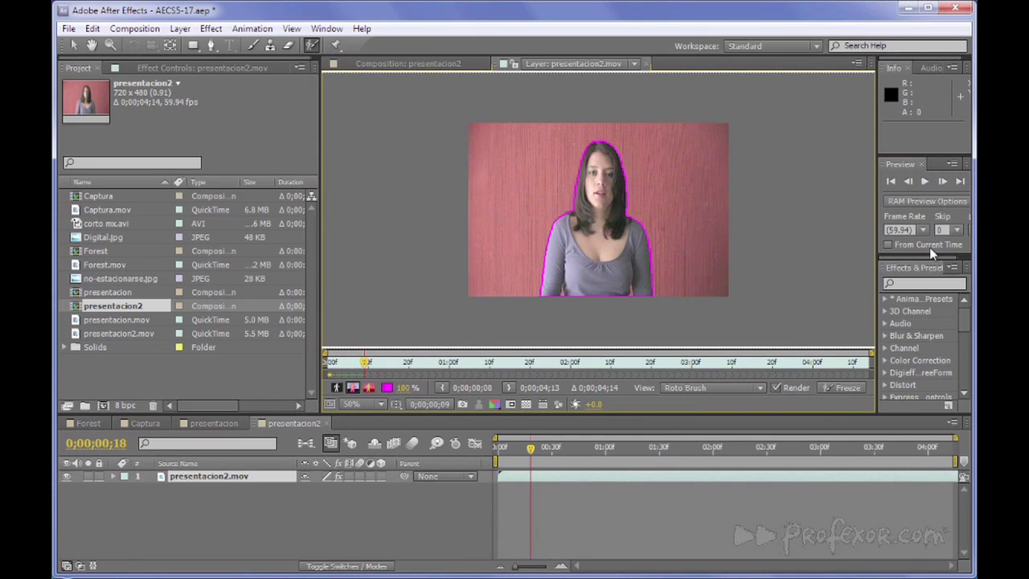
Step: Play the presentacion2.mov layer to about 0;00;02;43, checking how the outline follows the woman's arms and hands
left_click(923, 181)
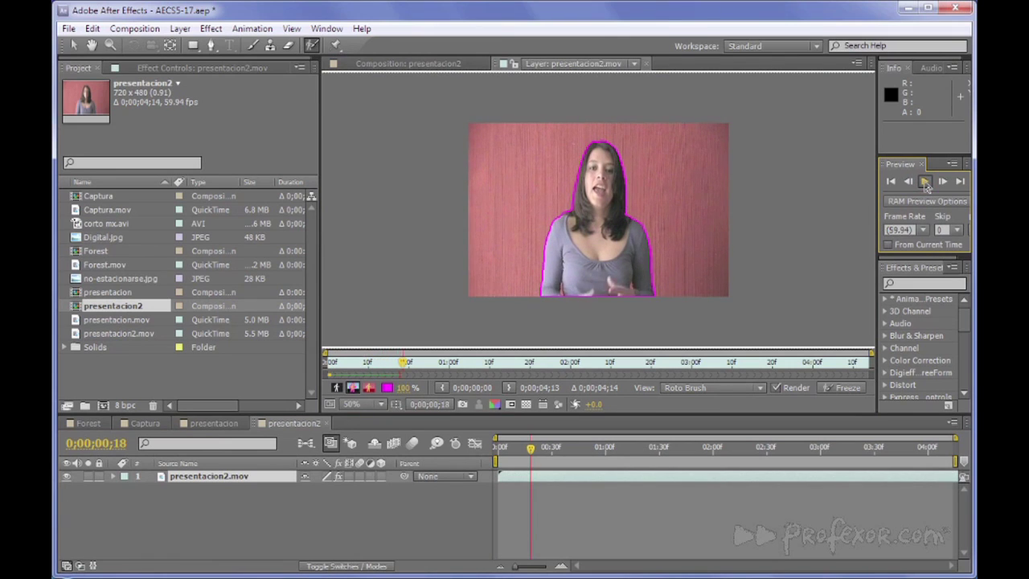
left_click(925, 183)
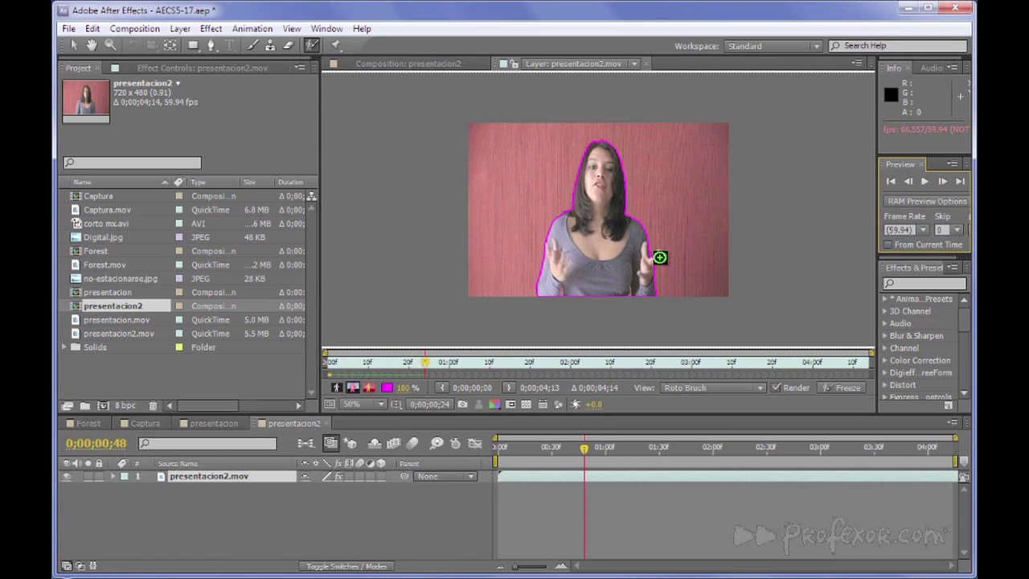
left_click(923, 182)
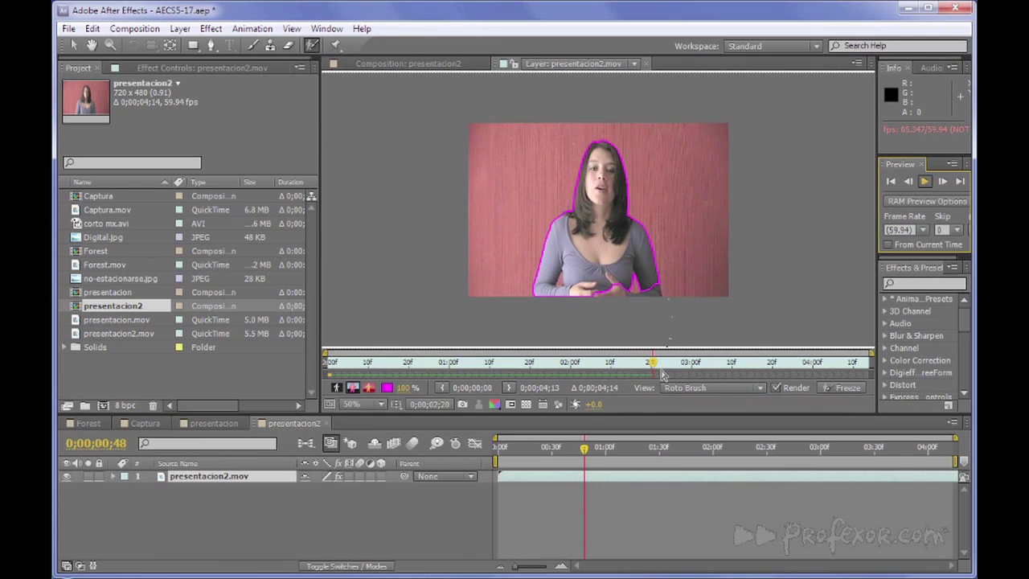
key("space")
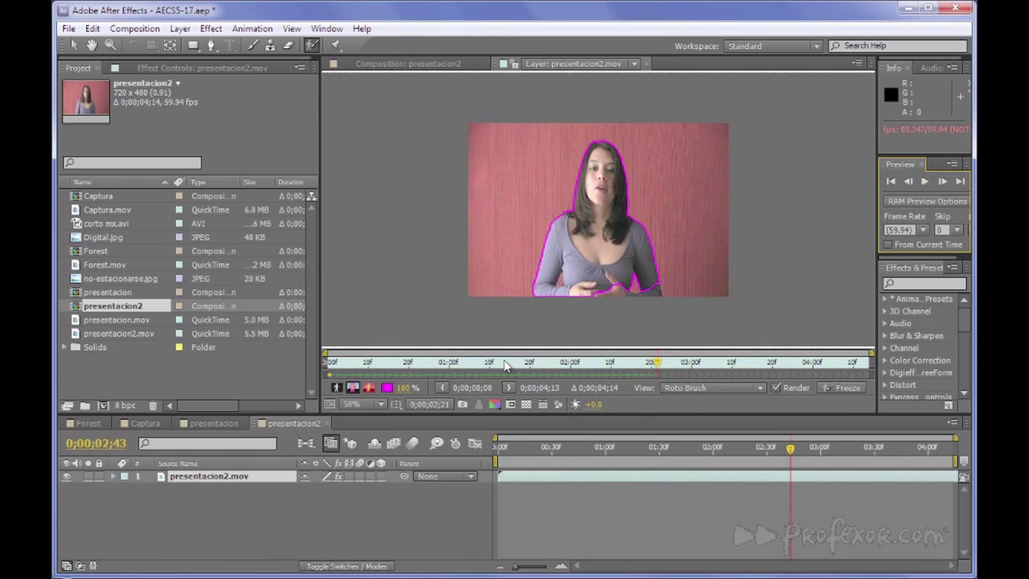
Step: Return to about 0;00;00;47 and advance frame by frame to 0;00;00;51, adding the woman's hands and fingers to the selection
left_click_drag(602, 365, 457, 363)
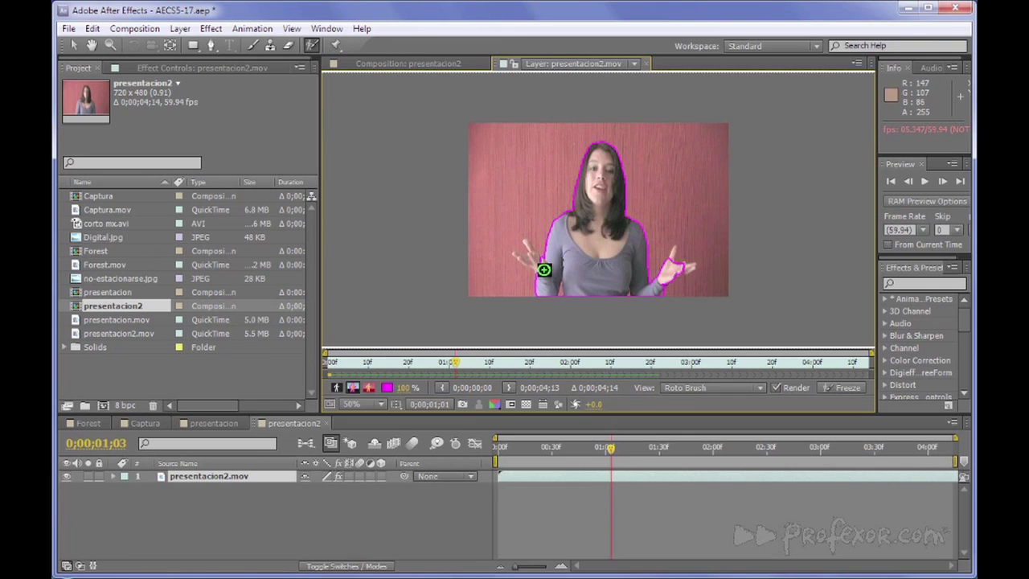
left_click_drag(455, 362, 428, 366)
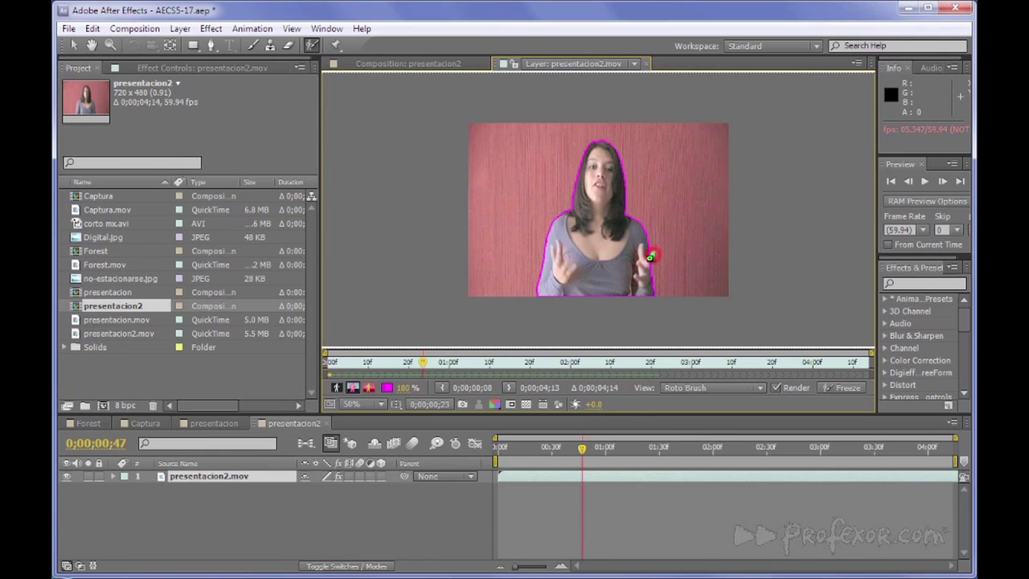
left_click(942, 182)
left_click(942, 181)
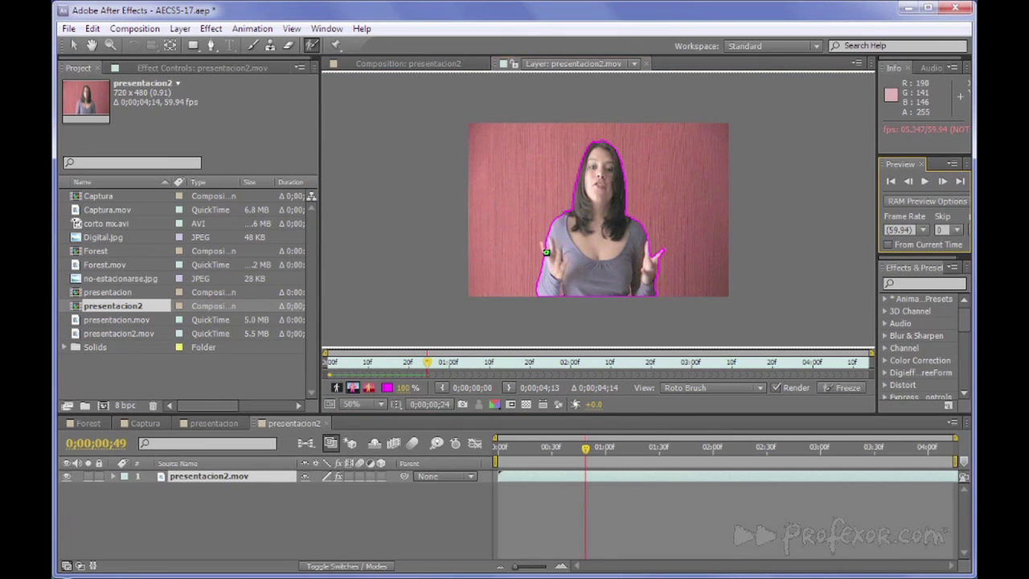
left_click_drag(544, 245, 555, 257)
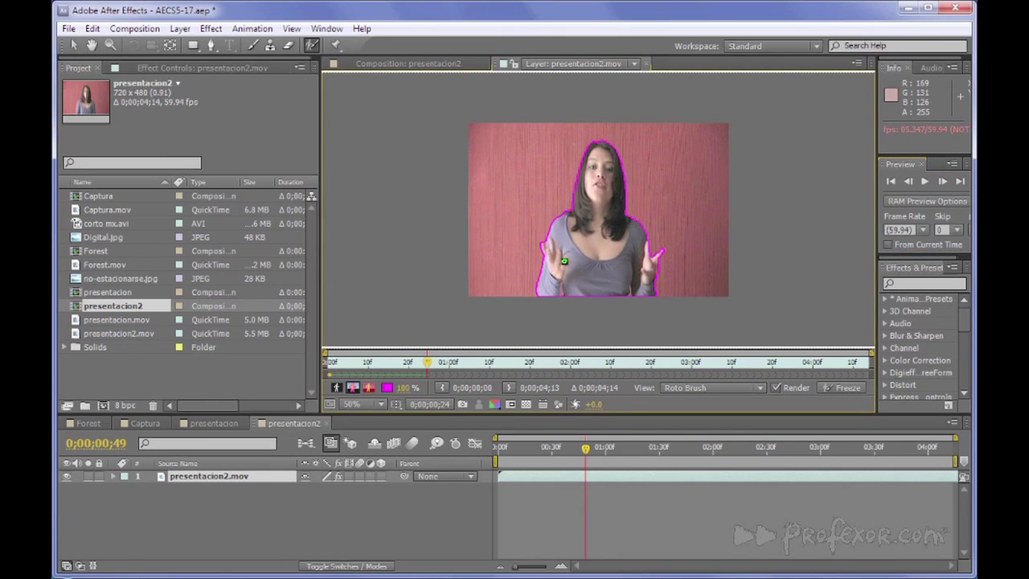
left_click(942, 182)
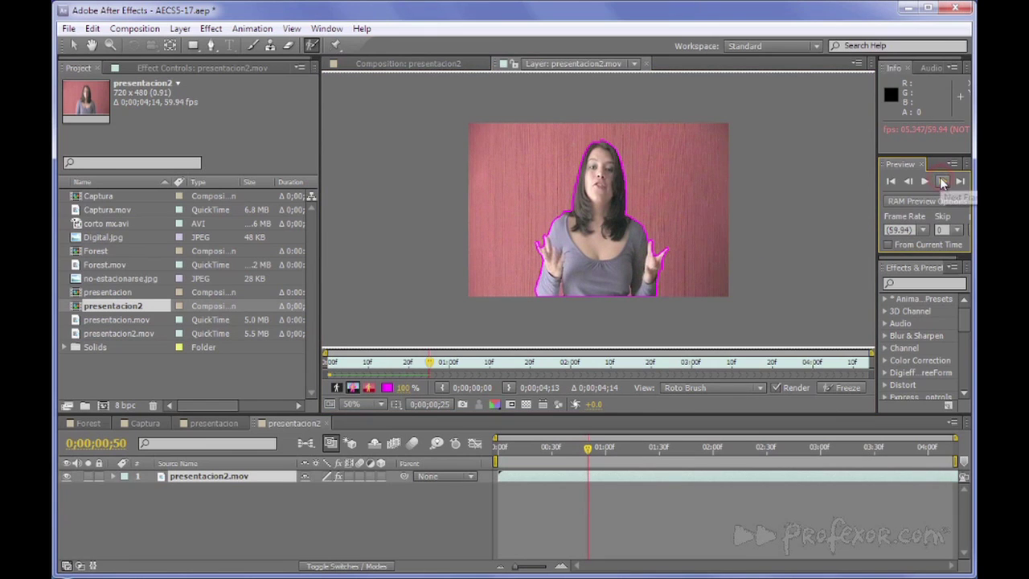
left_click(941, 182)
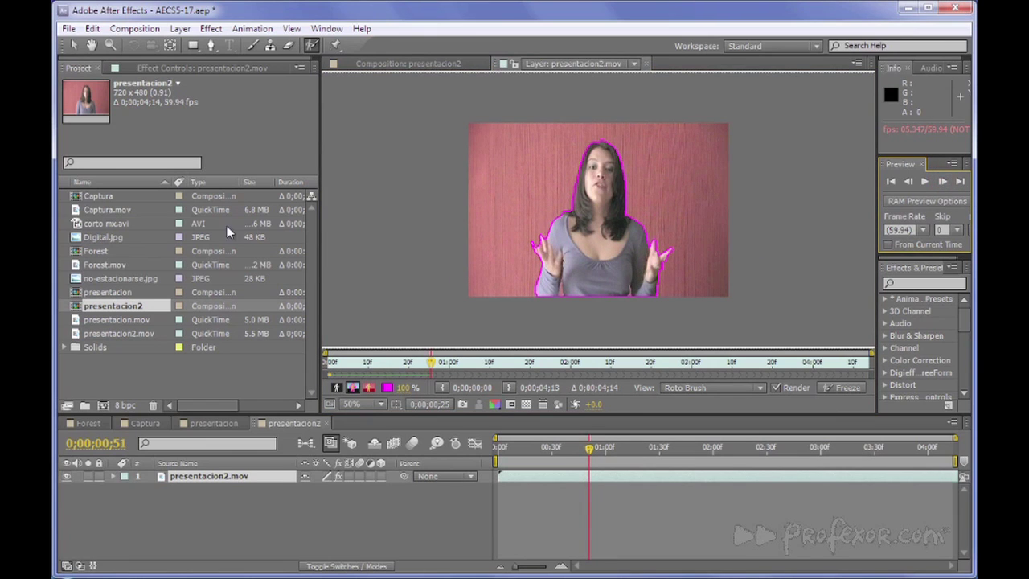
Step: Set the Roto Brush Motion Threshold to 75% using the search region view, hide that view and go to 0;00;00;50
left_click(199, 67)
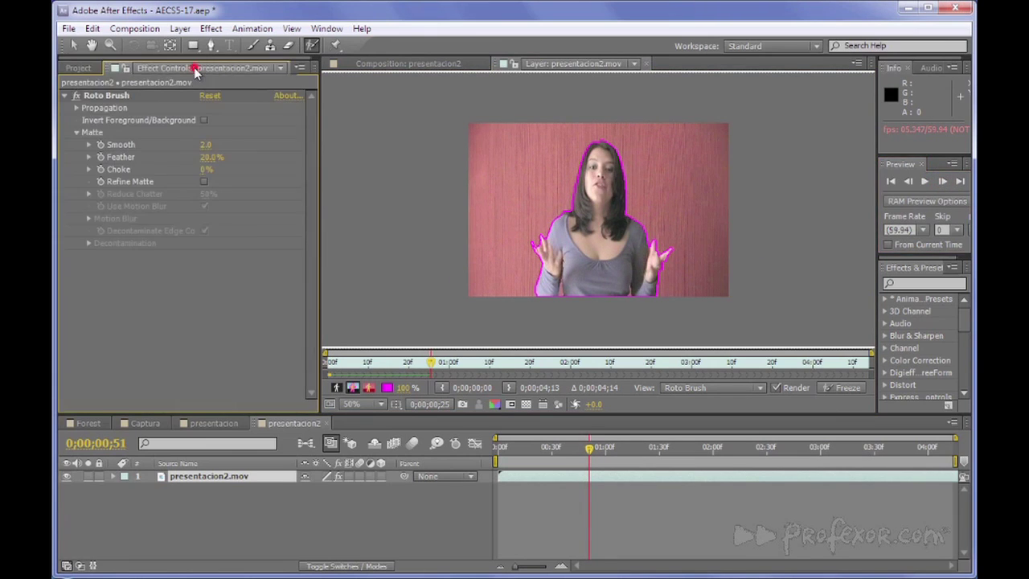
left_click(77, 108)
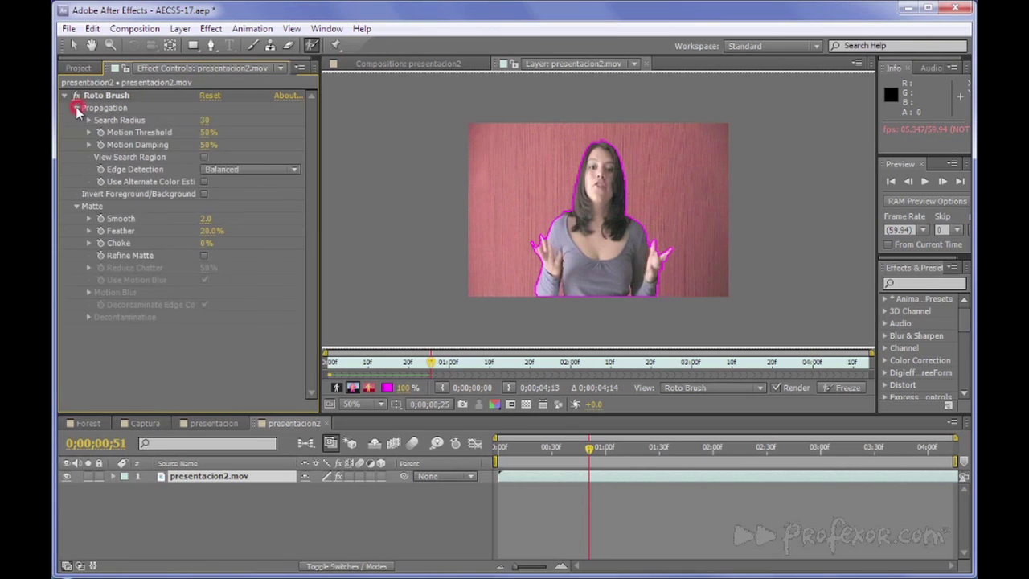
left_click(204, 158)
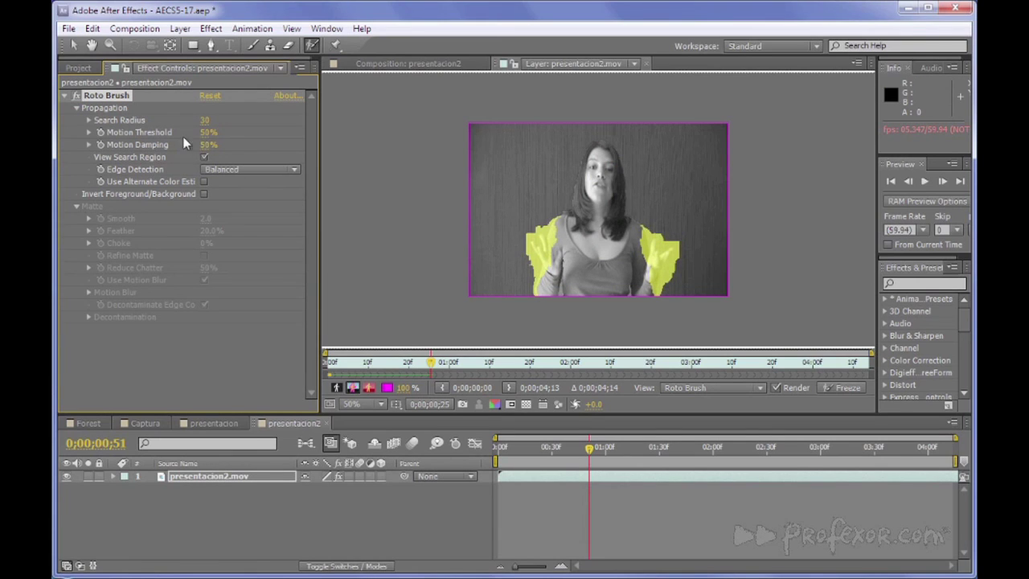
left_click_drag(208, 132, 227, 136)
left_click(205, 157)
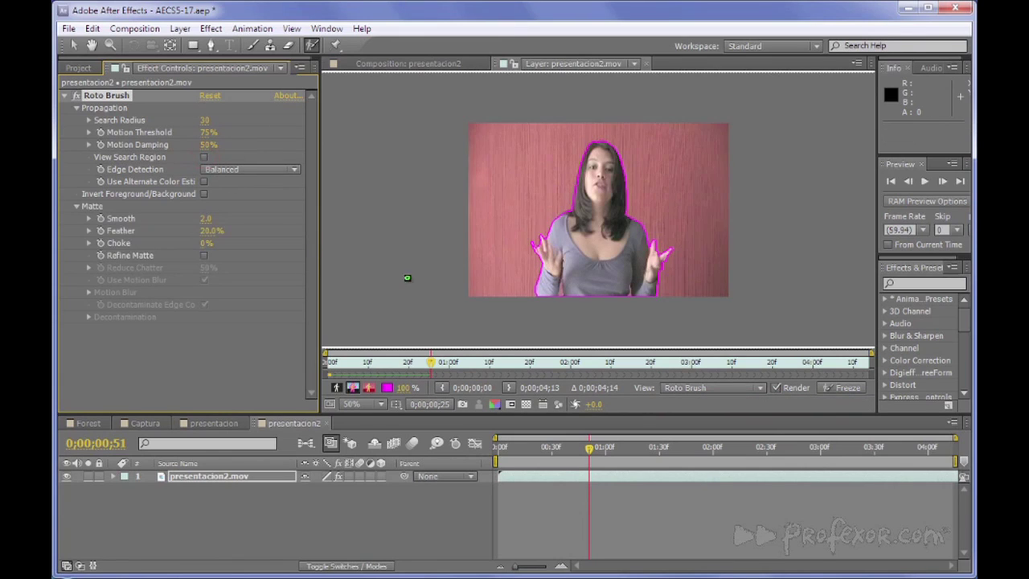
mouse_move(437, 366)
left_mouse_down()
mouse_move(362, 366)
mouse_move(431, 365)
left_mouse_up()
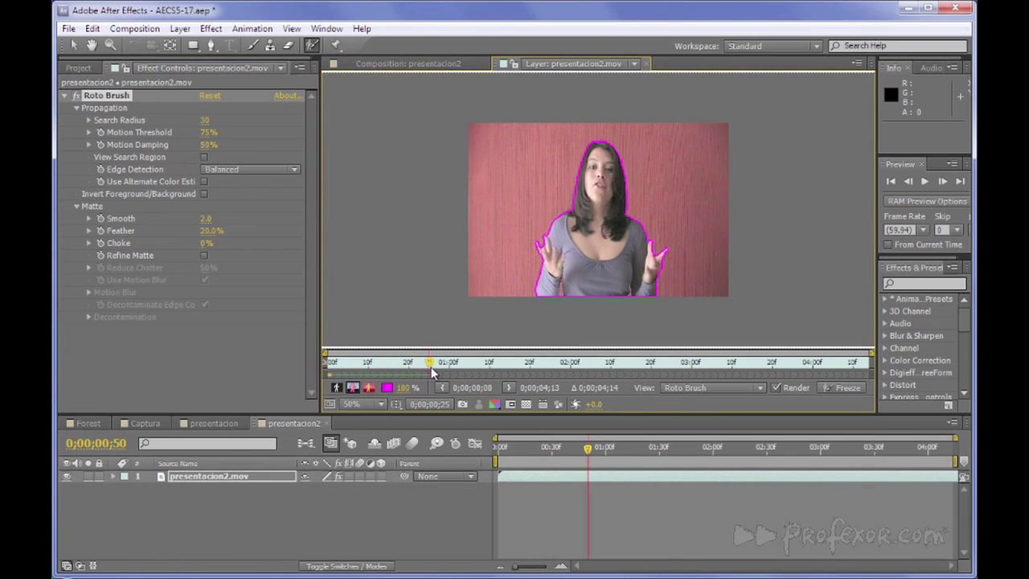
Step: Advance frame by frame from 0;00;00;50 to 0;00;00;55, adding the raised fingers and palm beside the woman's dark sleeve to the Roto Brush selection
left_click(942, 181)
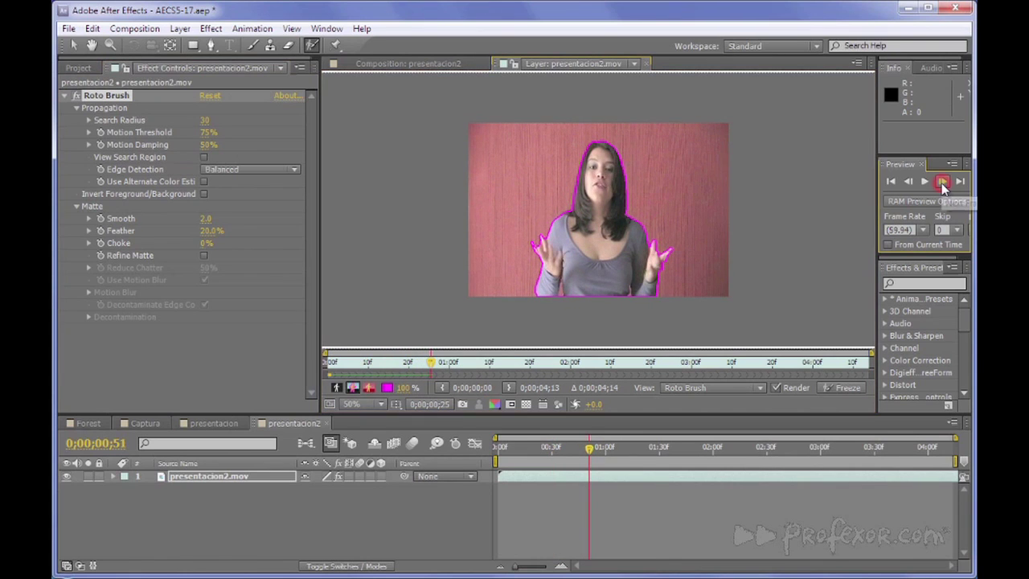
left_click(942, 181)
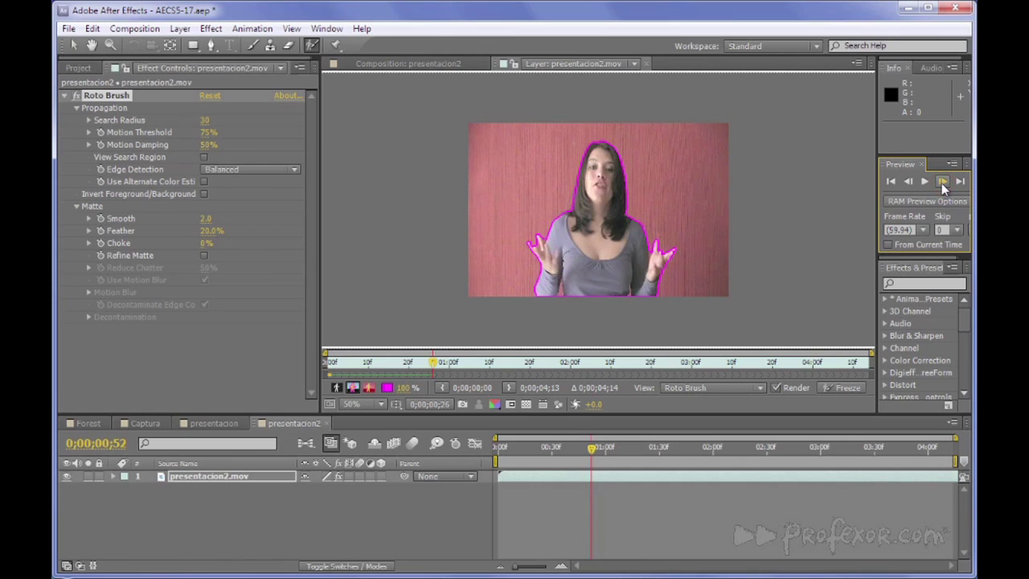
left_click(942, 182)
left_click(942, 182)
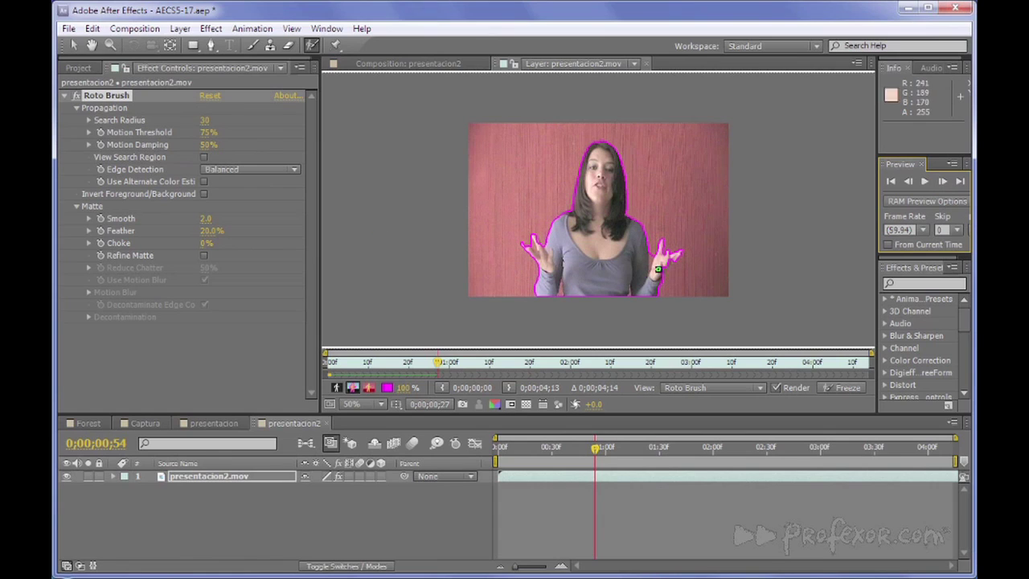
left_click_drag(672, 257, 663, 269)
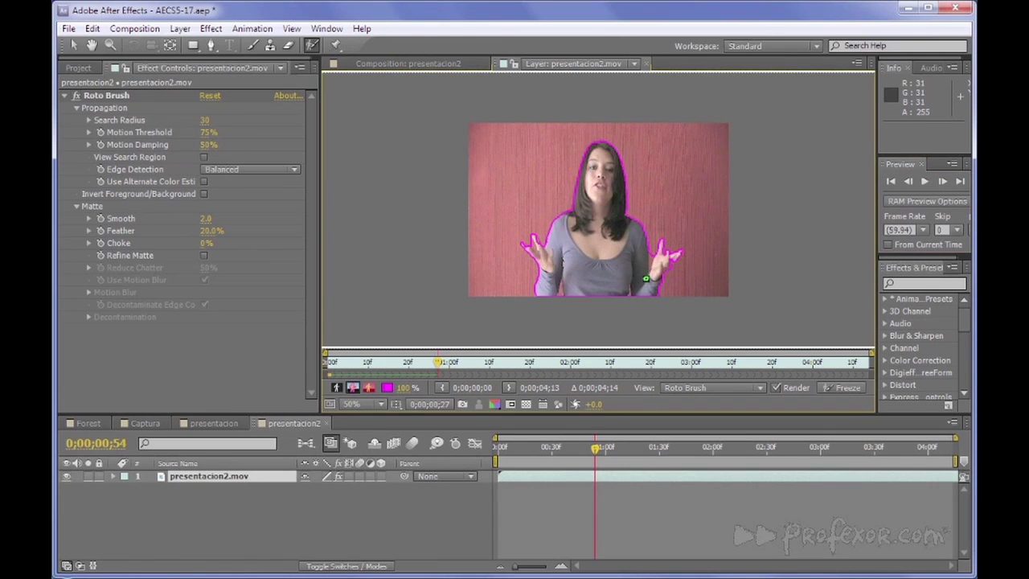
left_click(941, 183)
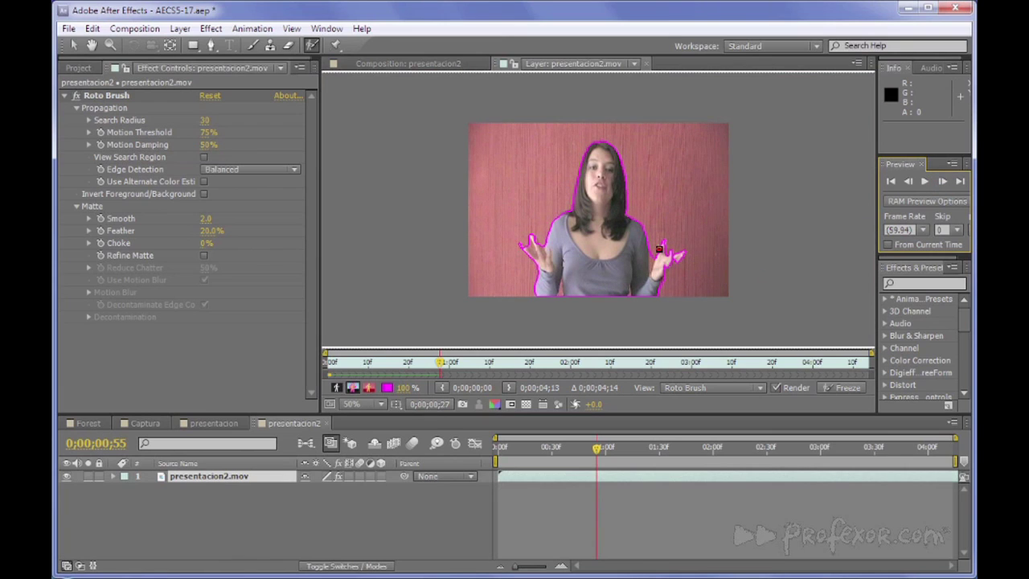
left_click_drag(655, 250, 662, 260)
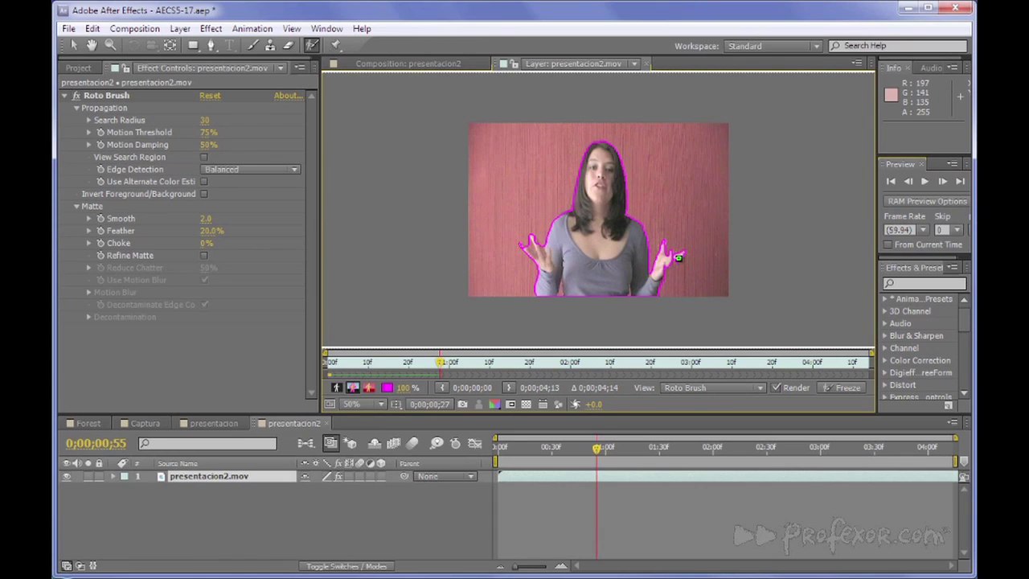
Step: Continue frame by frame to 0;00;01;00, touching up the Roto Brush selection on the fingers of the woman's other hand
left_click(942, 182)
left_click(942, 182)
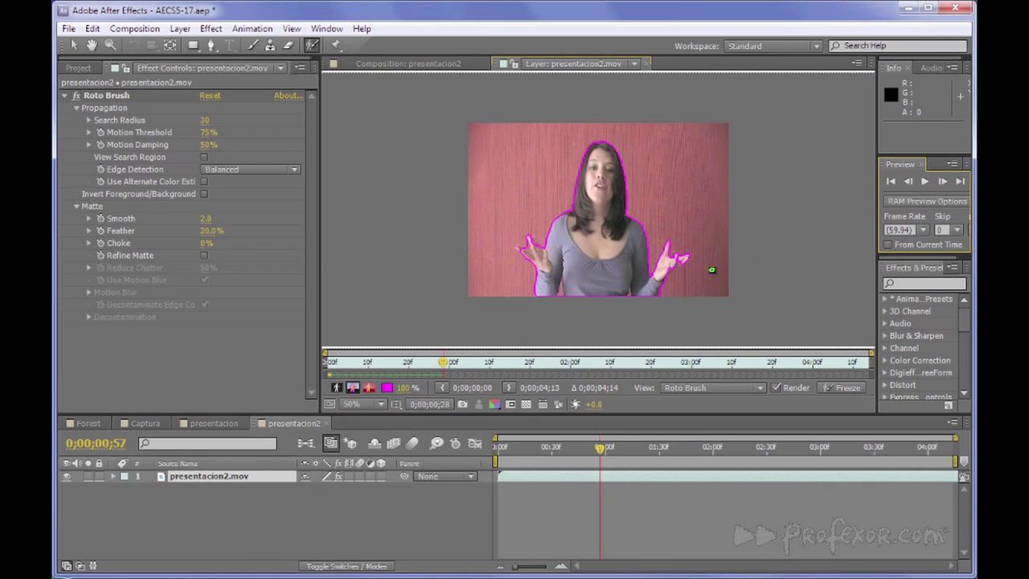
left_click(519, 250)
left_click(942, 182)
left_click(942, 182)
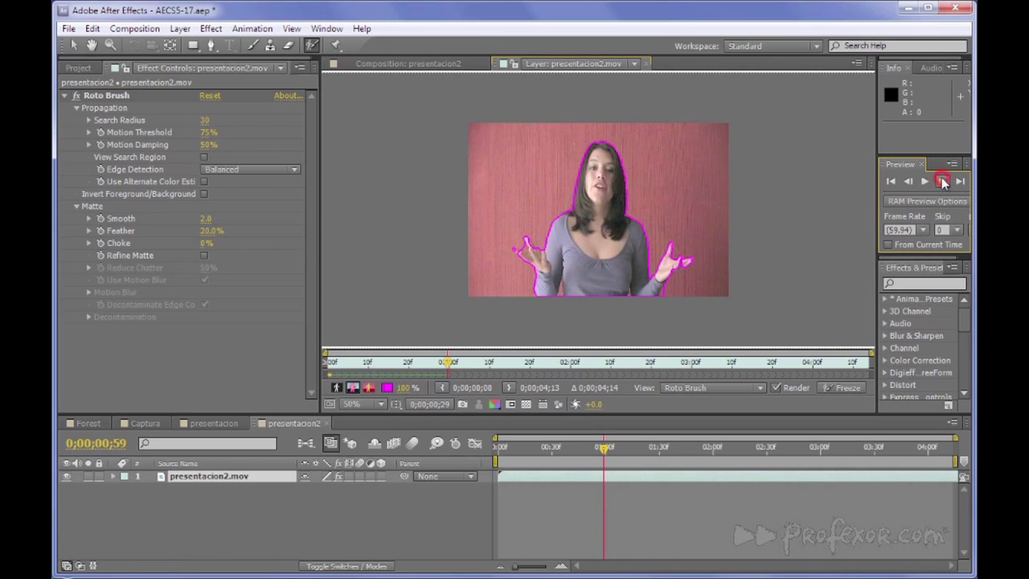
left_click(942, 182)
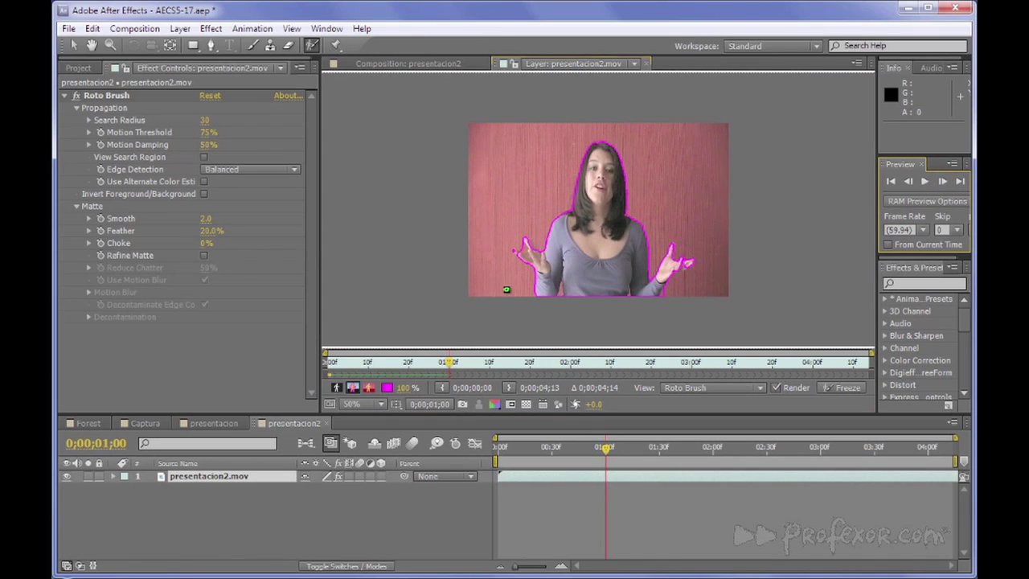
left_click_drag(528, 244, 538, 259)
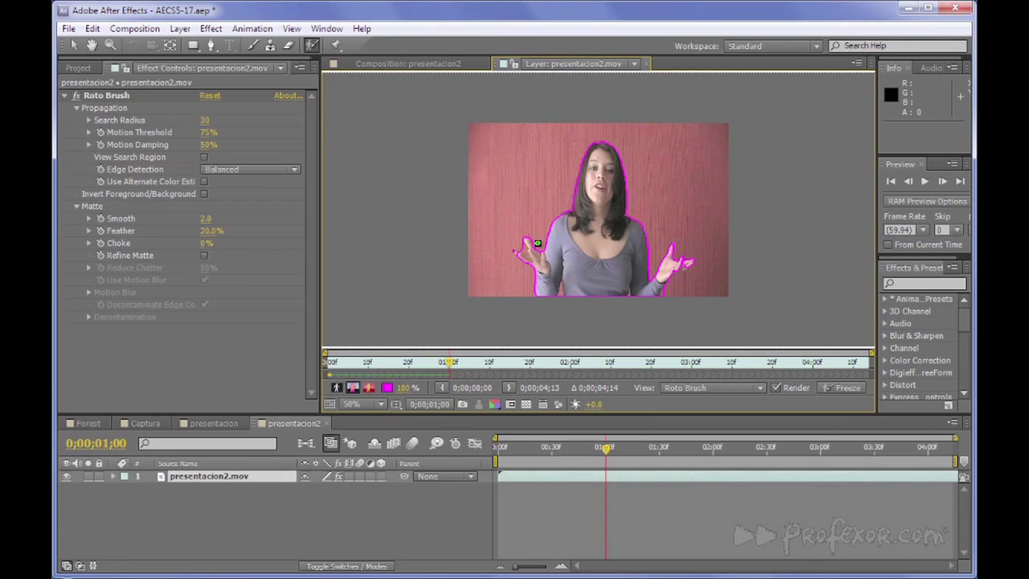
Step: Advance to 0;00;01;04, adding the missing fingertips to the selection at 0;00;01;02 and 0;00;01;04
left_click(939, 182)
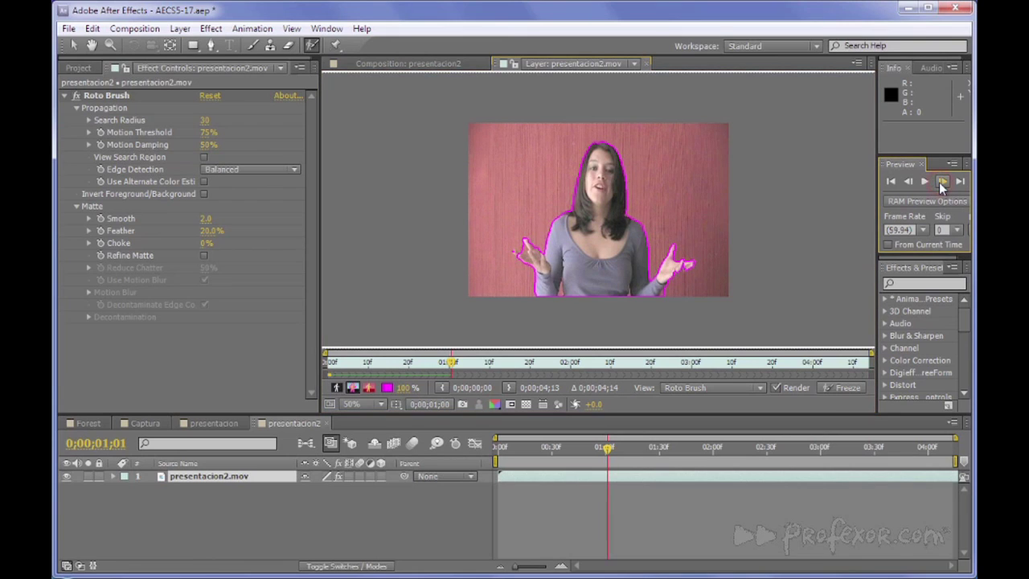
left_click(942, 183)
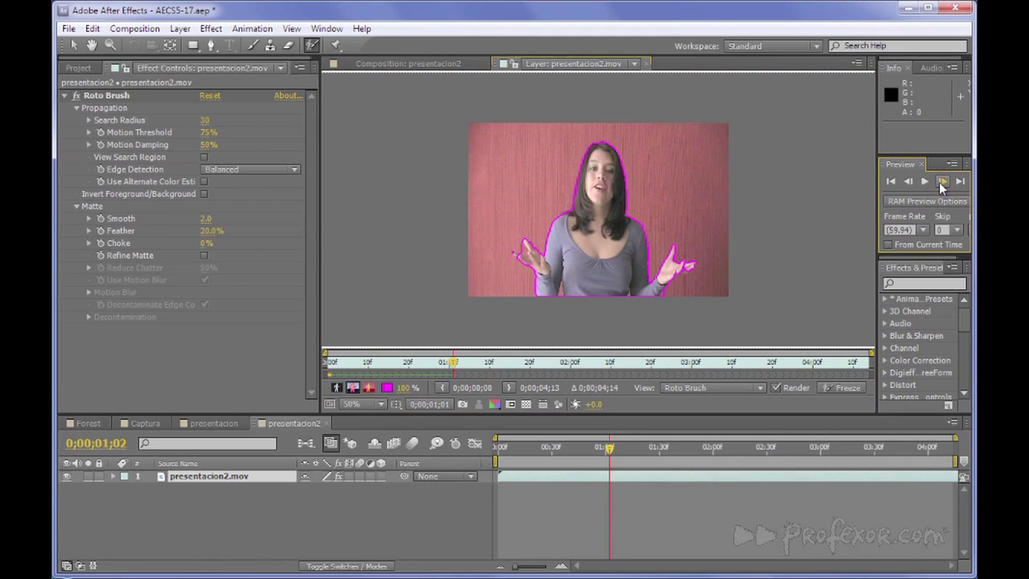
left_click_drag(522, 257, 515, 256)
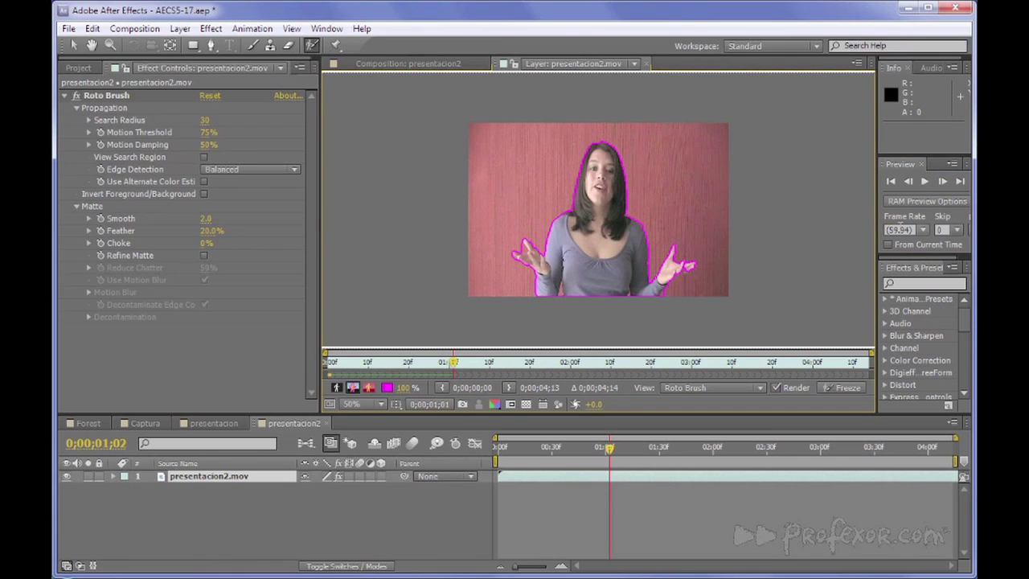
left_click(943, 182)
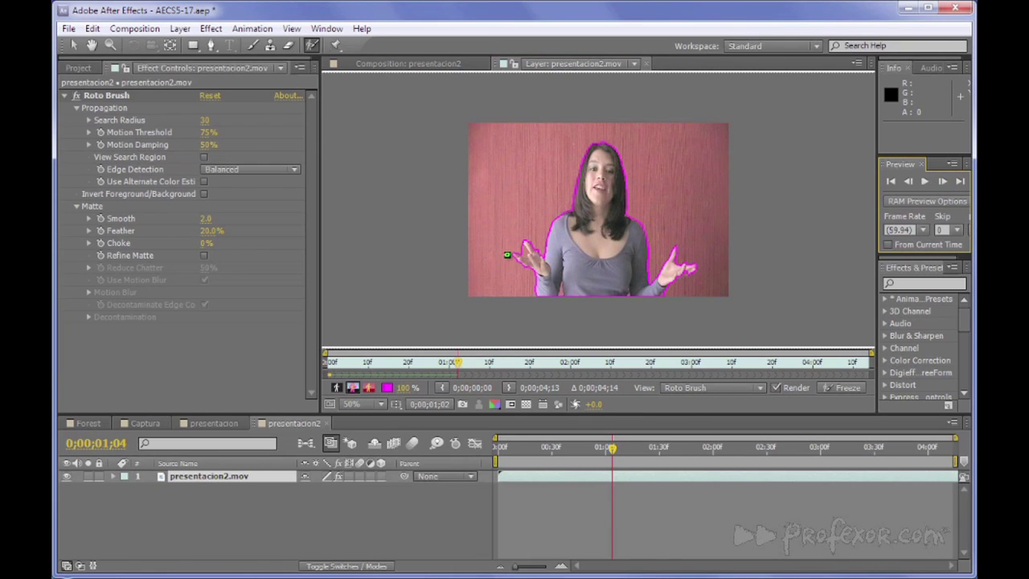
left_click_drag(523, 248, 520, 254)
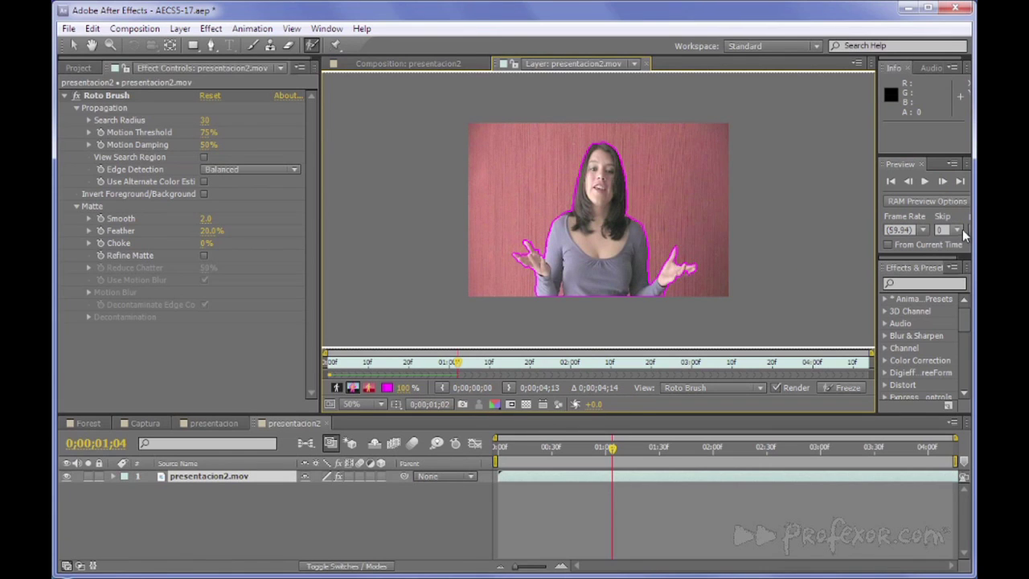
Step: Step to 0;00;01;07, play the layer, go back to 0;00;01;30 and play to 0;00;03;20, checking the outline around the hands
left_click(941, 183)
left_click(942, 182)
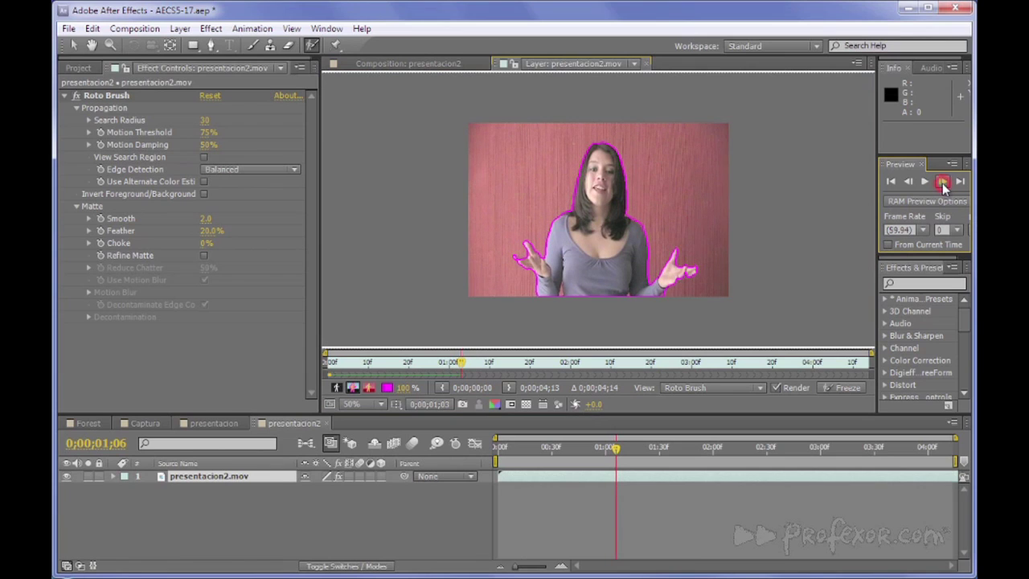
left_click(942, 182)
left_click(926, 181)
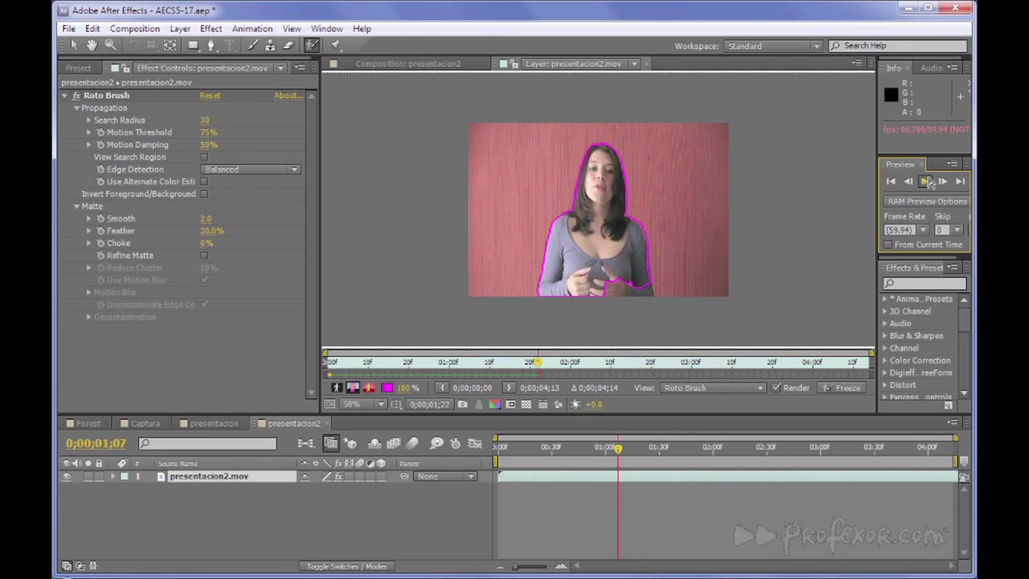
left_click_drag(553, 366, 510, 369)
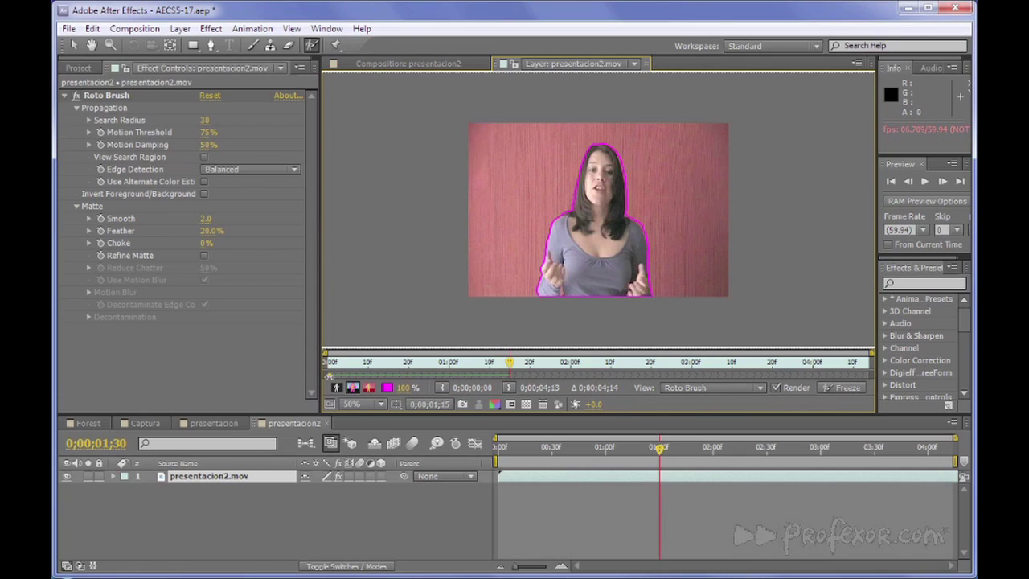
left_click(926, 182)
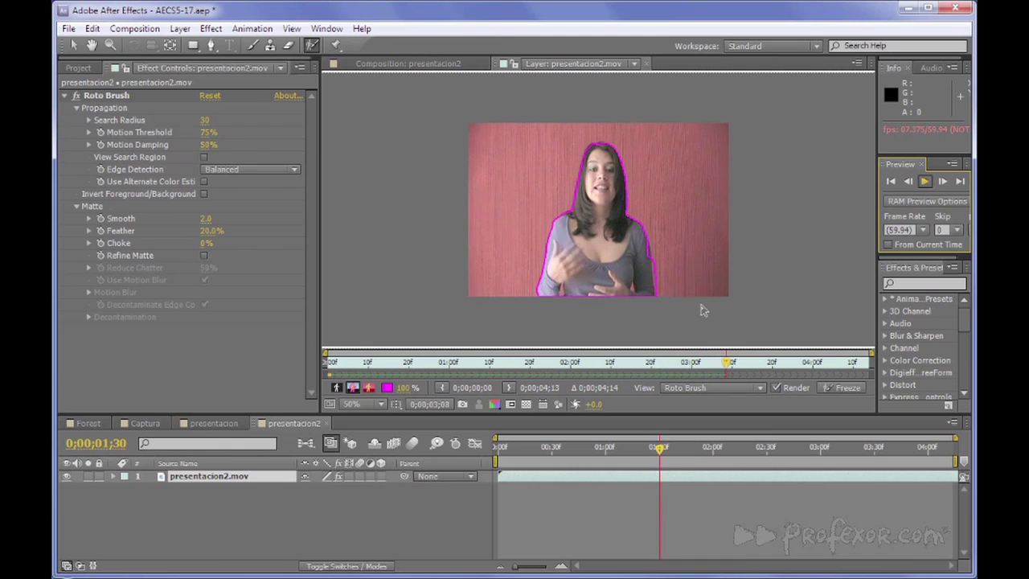
key("space")
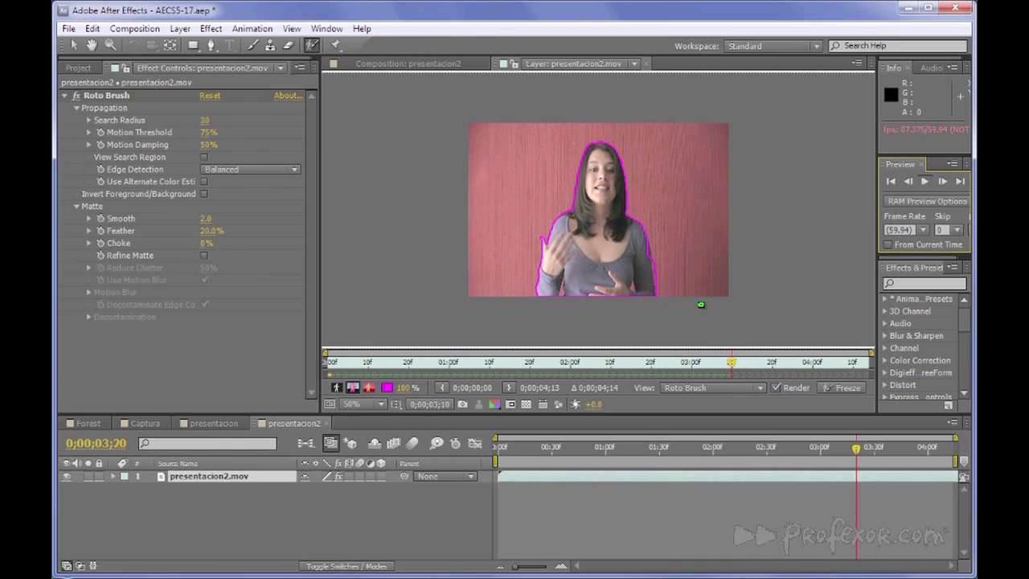
Step: Step frame by frame to 0;00;03;29 and play the layer to its end, examining how the outline follows the moving hands
left_click(942, 182)
left_click(942, 182)
left_click(942, 182)
left_click(942, 182)
left_click(942, 182)
left_click(942, 182)
left_click(941, 182)
left_click(942, 181)
left_click(942, 182)
left_click(925, 182)
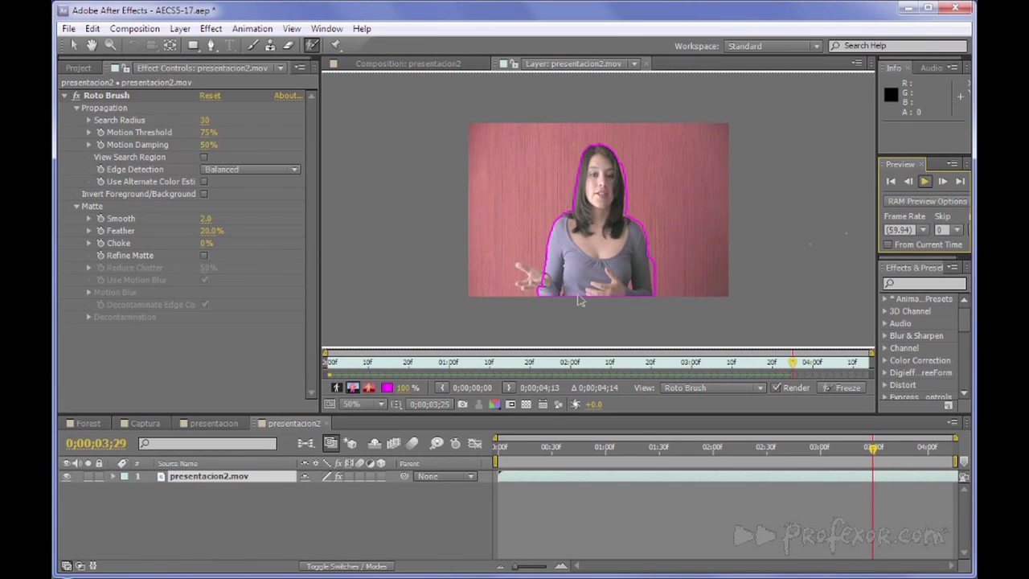
key("space")
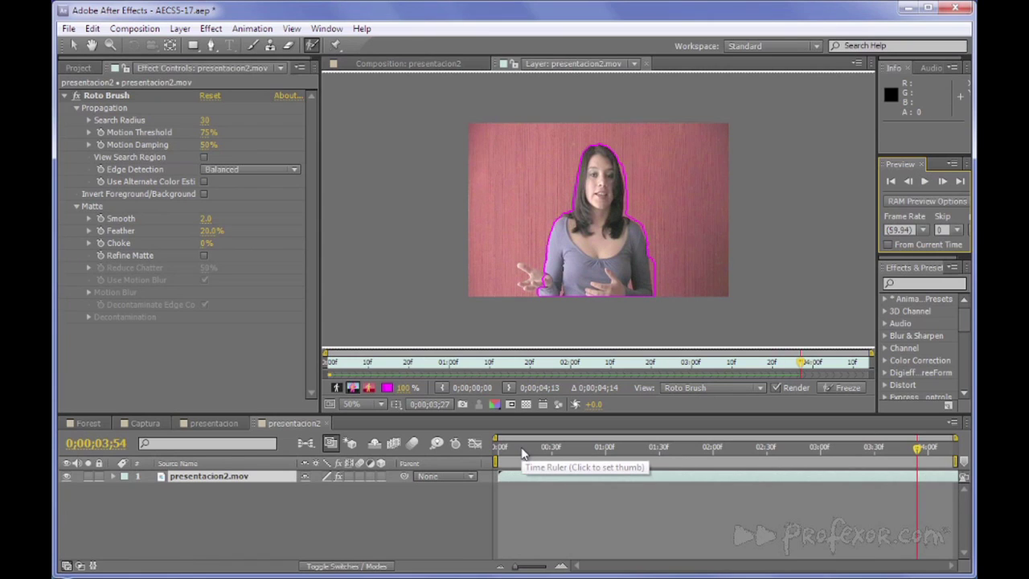
key("space")
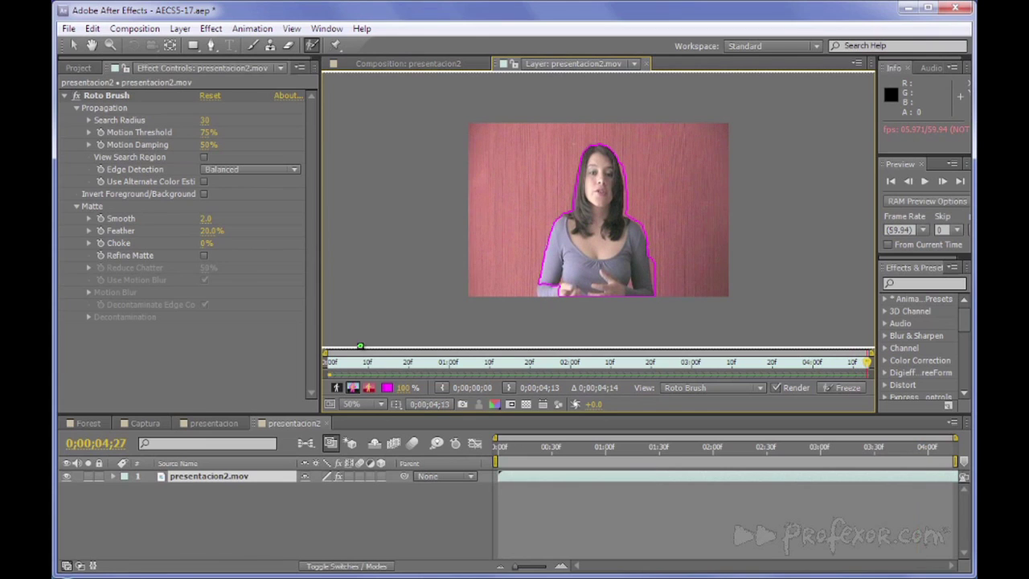
Step: In the presentacion2 composition, set the matte's Smooth to 3.7, Feather to 28.9% and Choke to 56%, checking the cut-out across the timeline
left_click(391, 63)
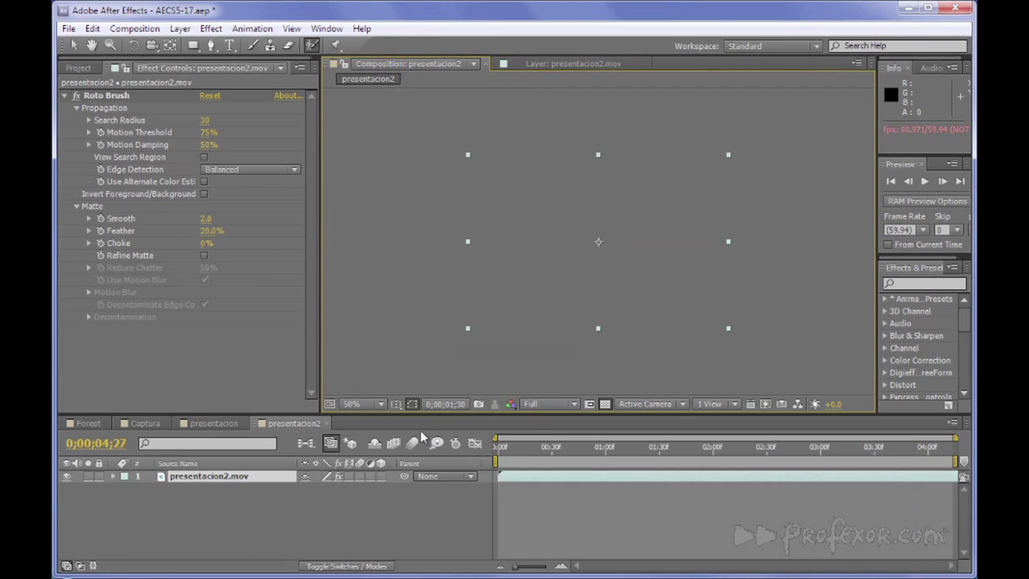
left_click_drag(537, 459, 654, 458)
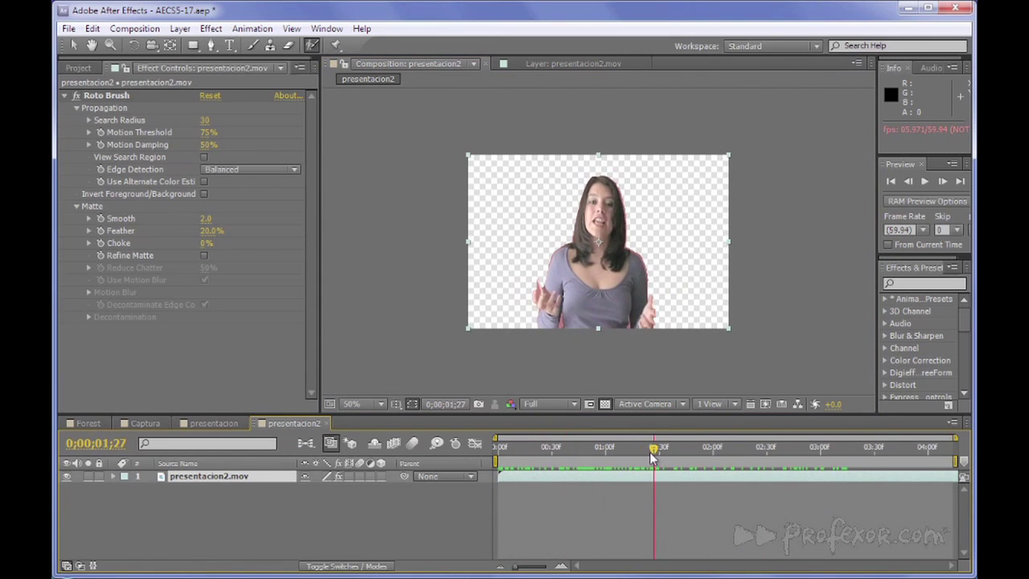
left_click(265, 474)
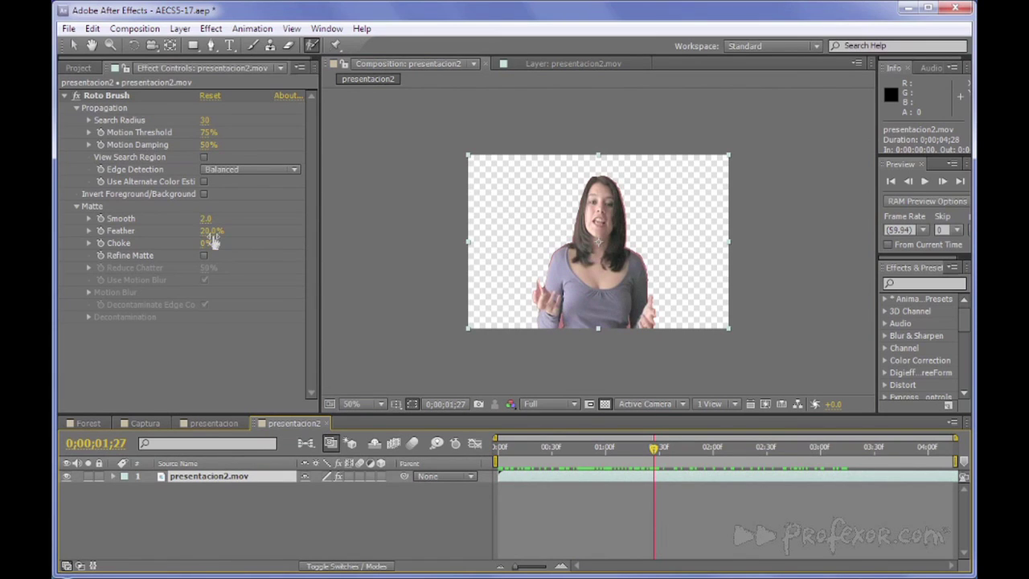
mouse_move(209, 234)
left_mouse_down()
mouse_move(243, 232)
mouse_move(250, 220)
mouse_move(184, 233)
left_mouse_up()
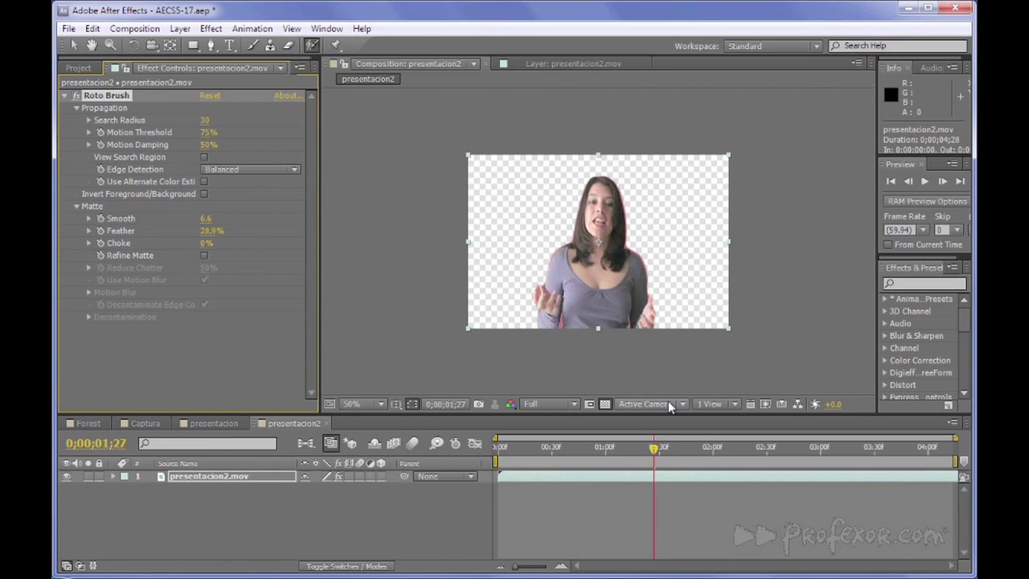
mouse_move(653, 452)
left_mouse_down()
mouse_move(673, 453)
mouse_move(640, 455)
left_mouse_up()
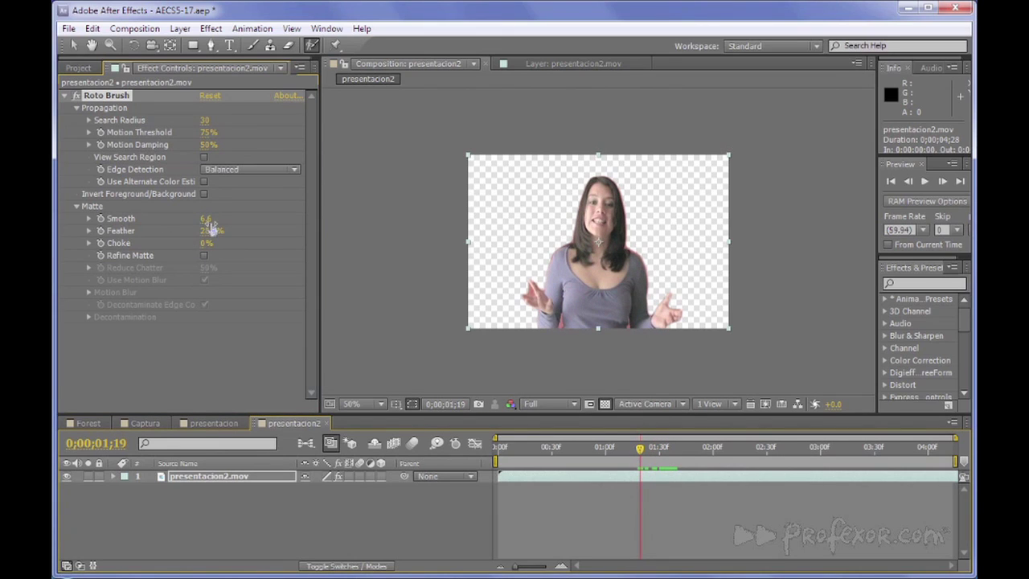
left_click_drag(206, 220, 184, 219)
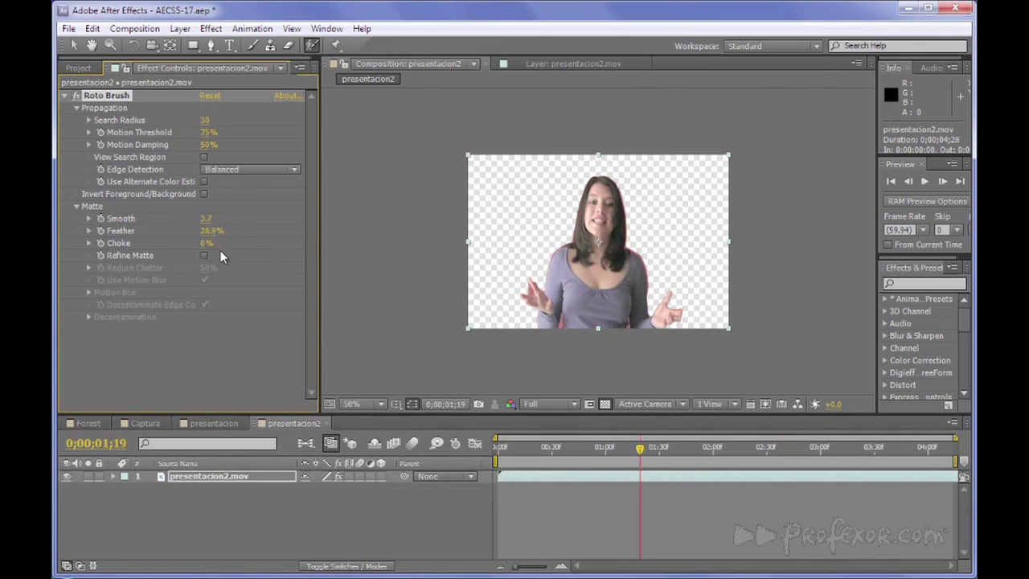
left_click_drag(206, 243, 237, 238)
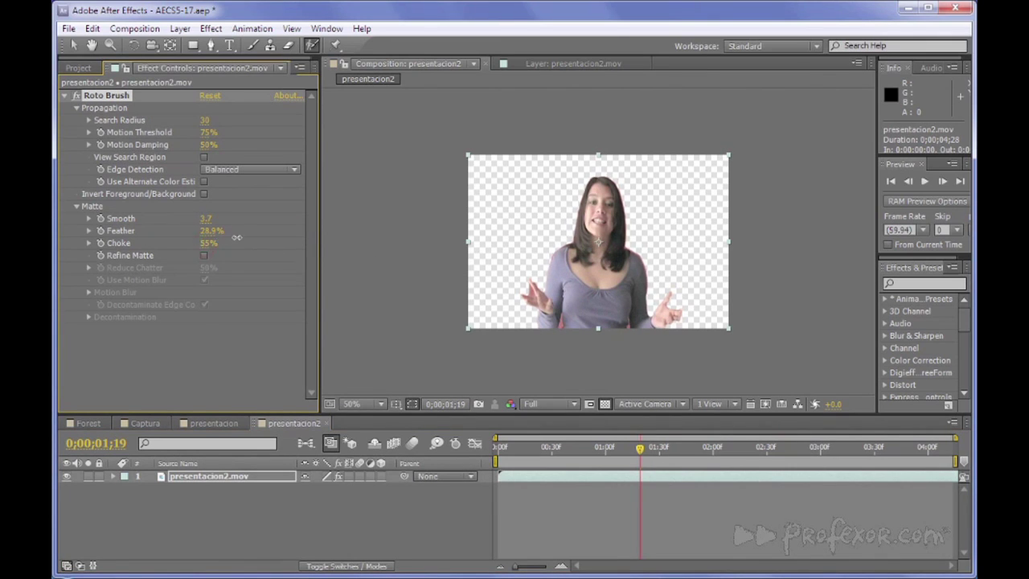
left_click_drag(567, 448, 792, 448)
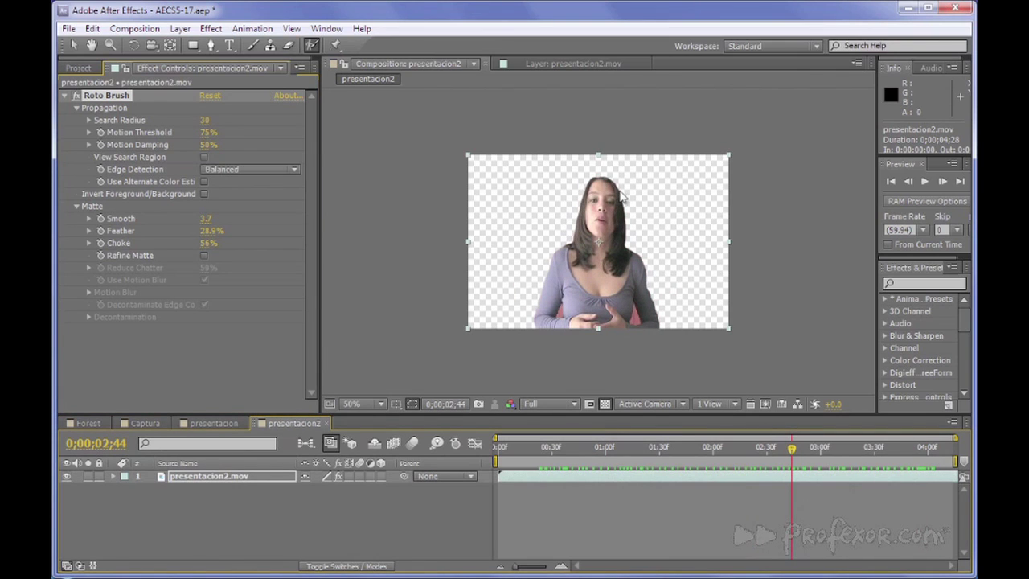
mouse_move(791, 447)
left_mouse_down()
mouse_move(849, 449)
mouse_move(492, 479)
left_mouse_up()
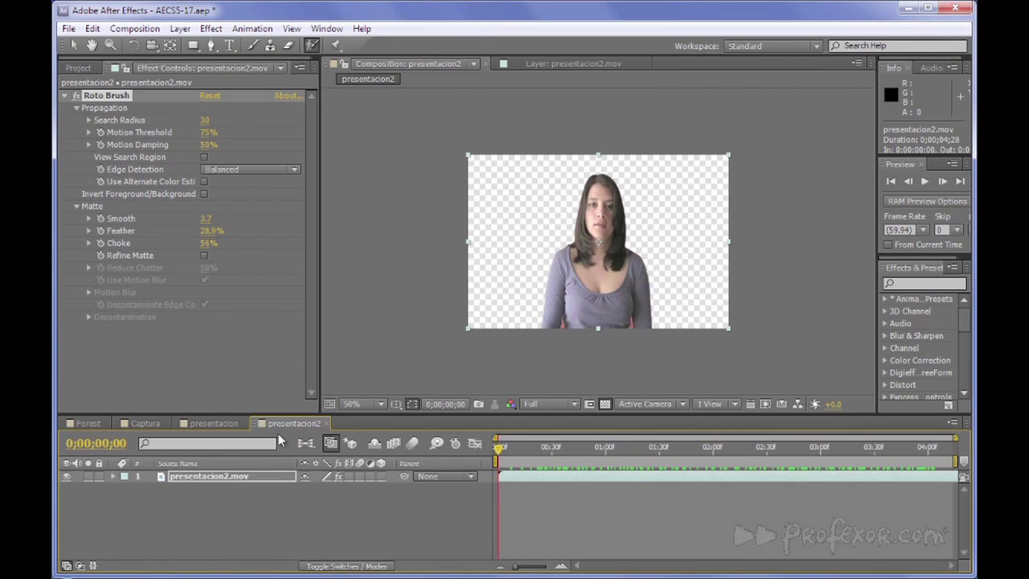
Step: Review the Roto Brush outline on the Captura.mov layer and the frozen presentacion.mov segmentation in alpha view
left_click(216, 426)
left_click(147, 424)
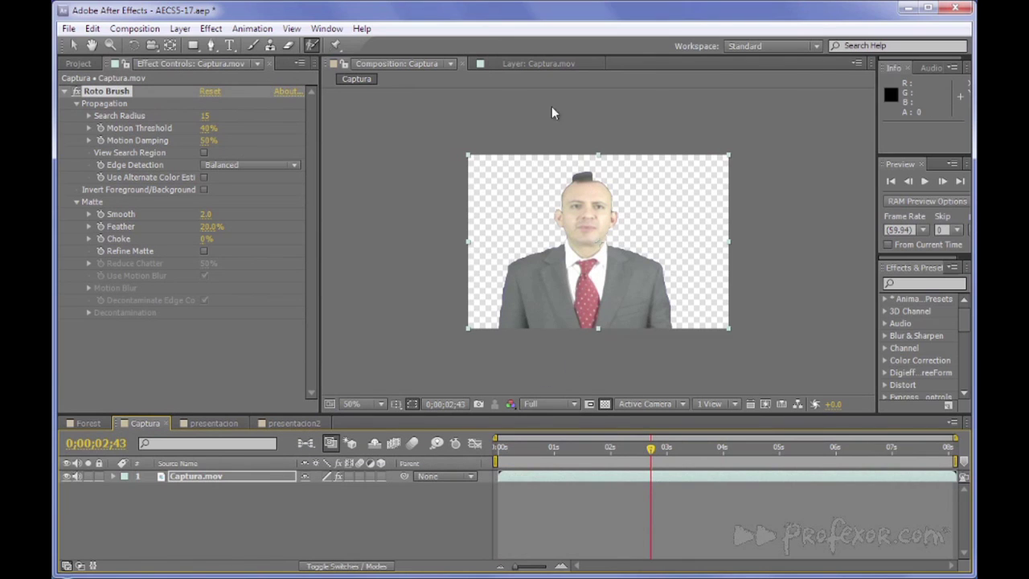
left_click(539, 63)
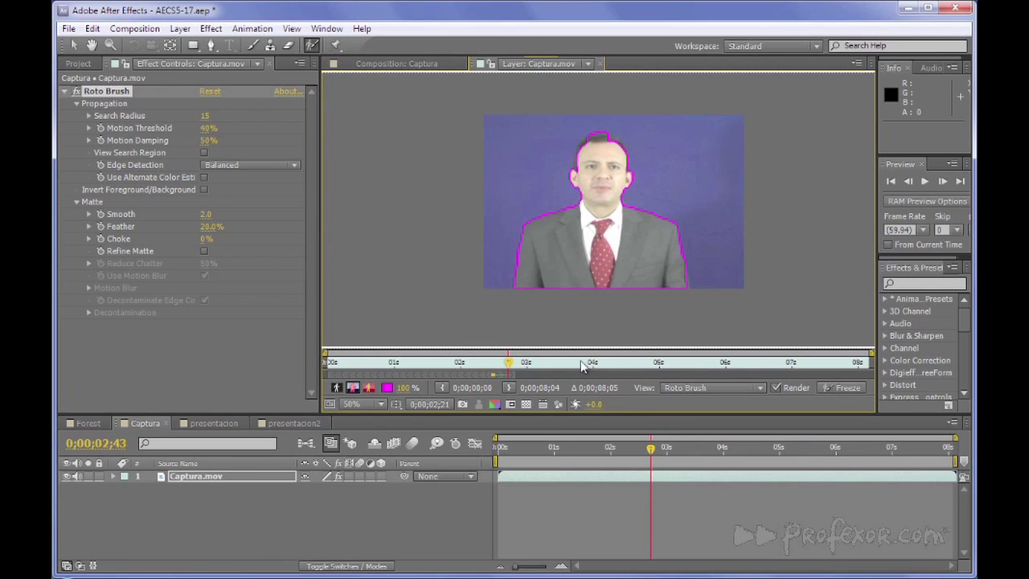
left_click(213, 422)
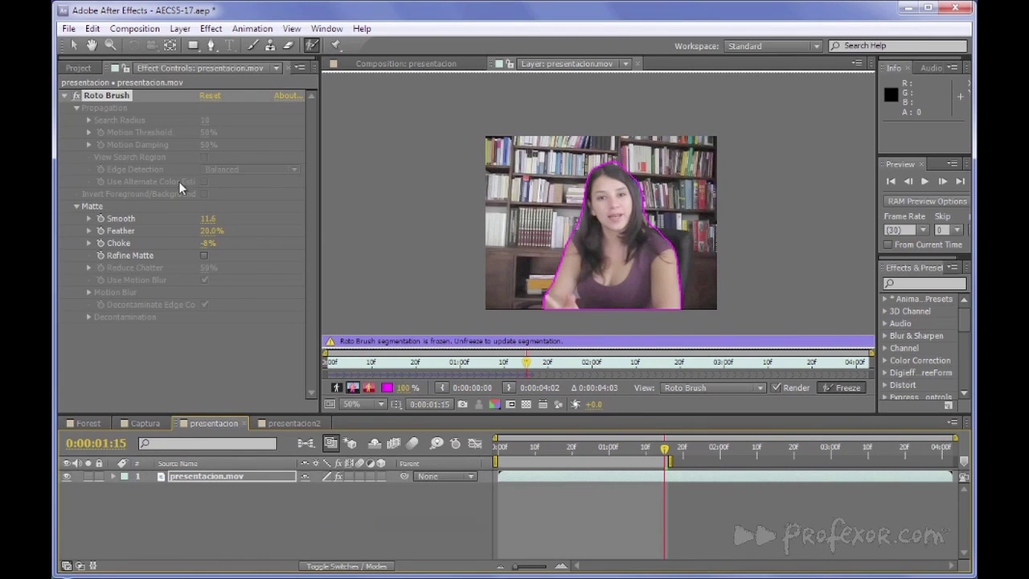
left_click(836, 387)
left_click(335, 388)
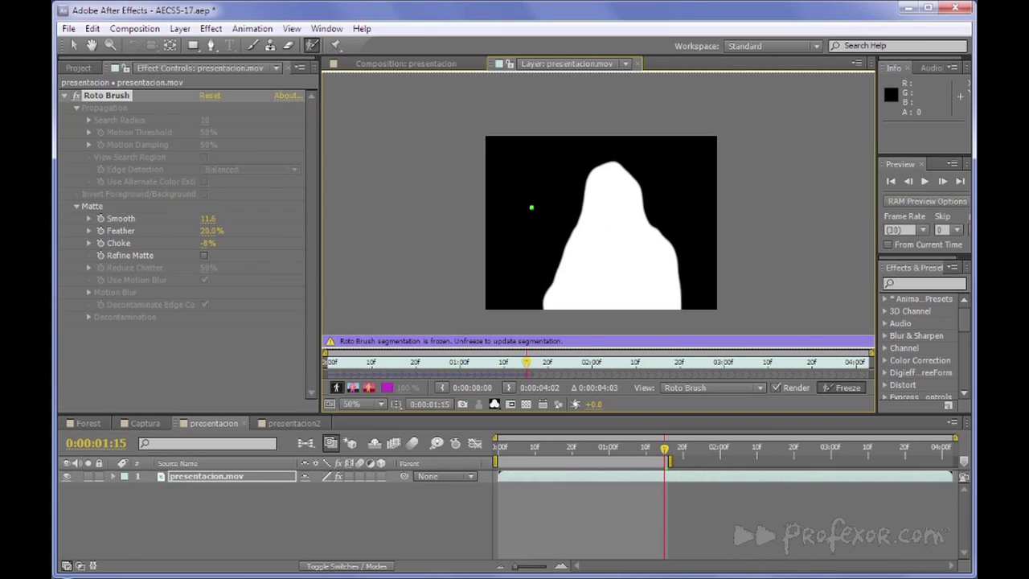
Step: Show the Forest composition and scrub around 0;00;02;00, examining the jumping man passing behind the no-parking sign
left_click(95, 421)
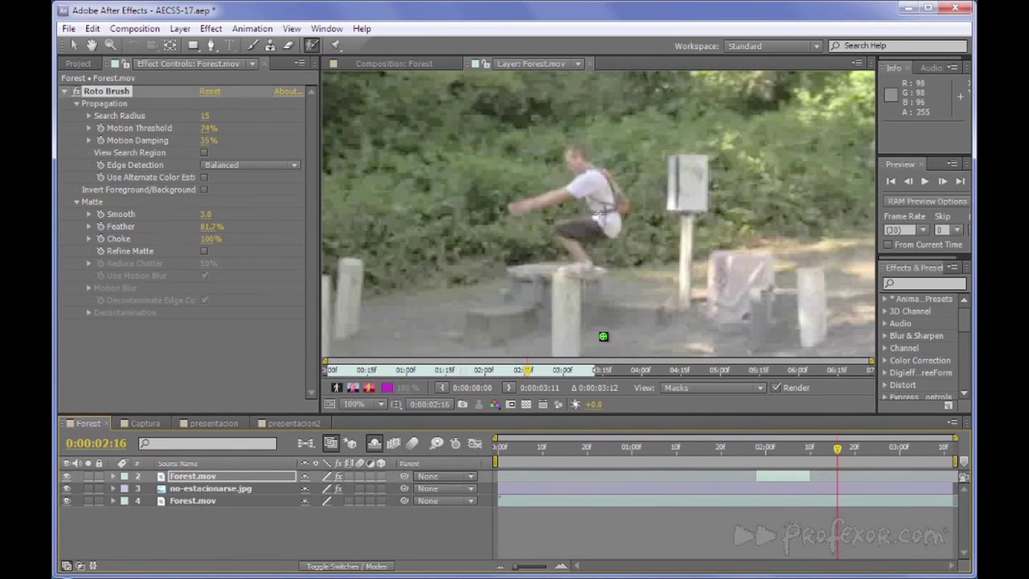
left_click(770, 447)
left_click(395, 63)
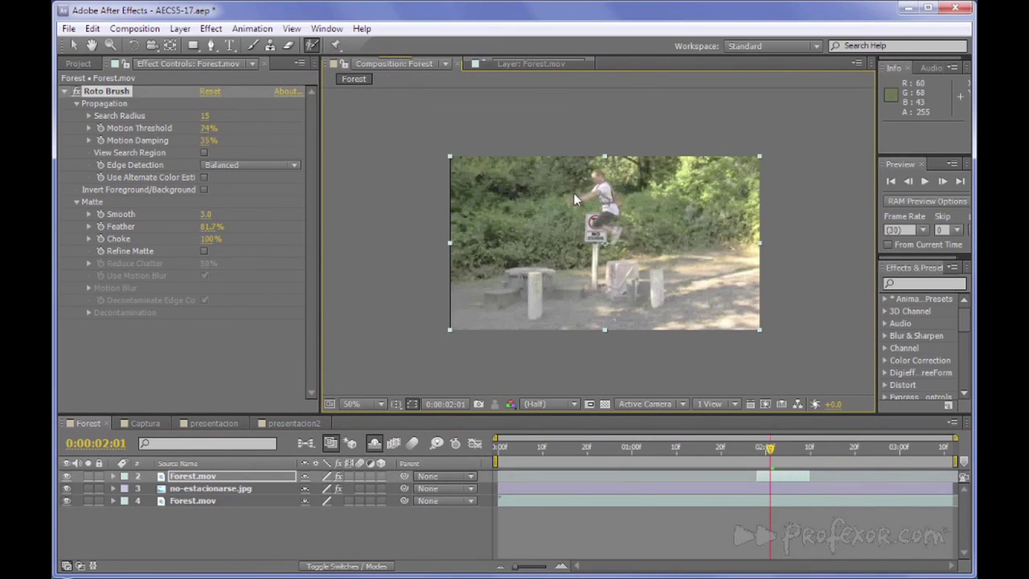
left_click(757, 454)
mouse_move(745, 446)
left_mouse_down()
mouse_move(845, 447)
mouse_move(765, 448)
left_mouse_up()
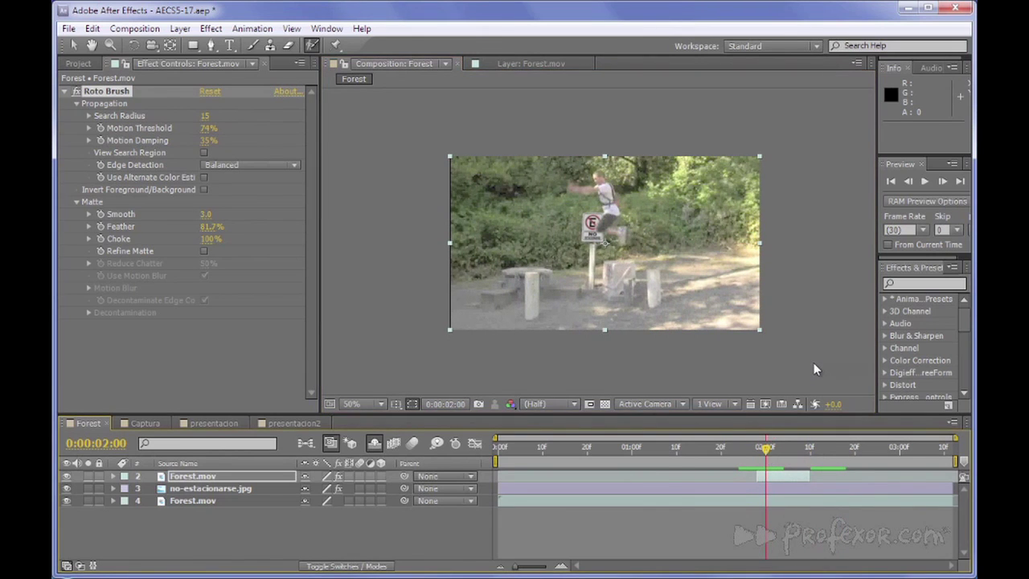